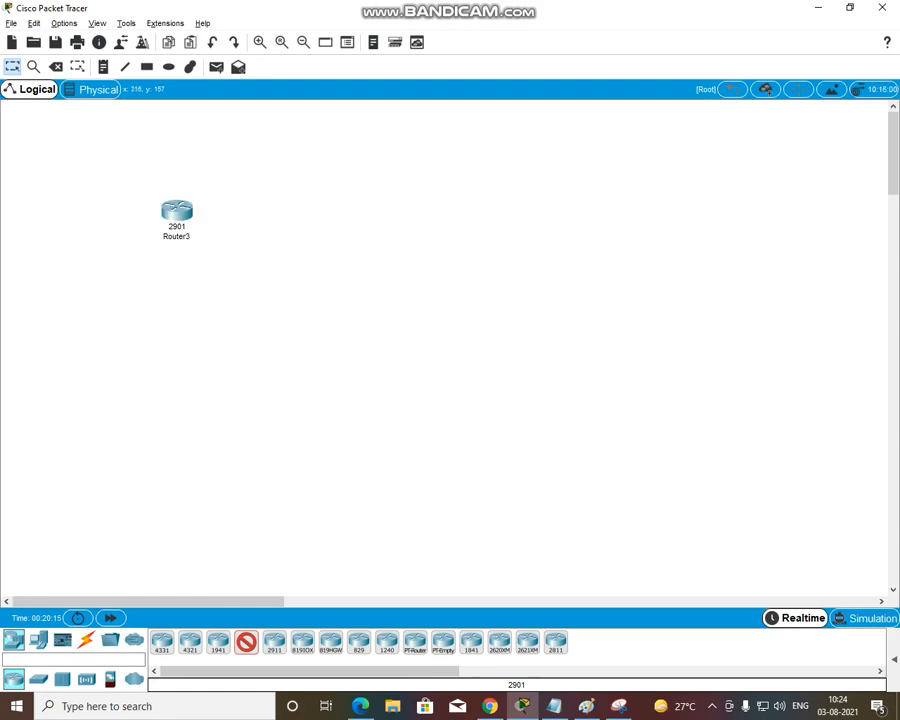
Add two more 2901 routers in a row beside Router3 and place three 2960-24TT switches below the routers
click(301, 214)
click(466, 222)
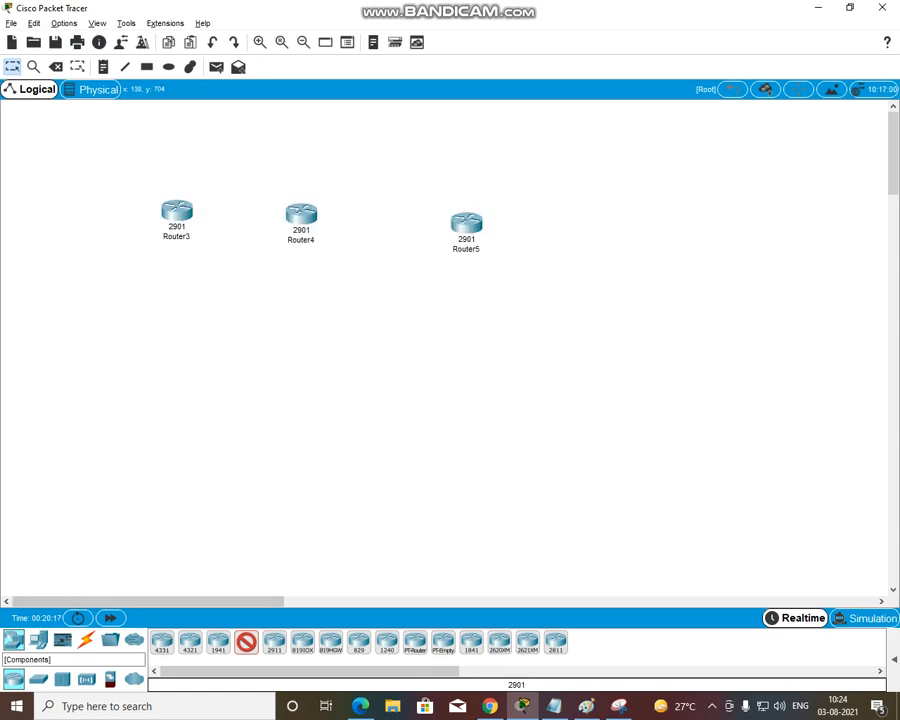
click(38, 679)
ctrl+click(161, 641)
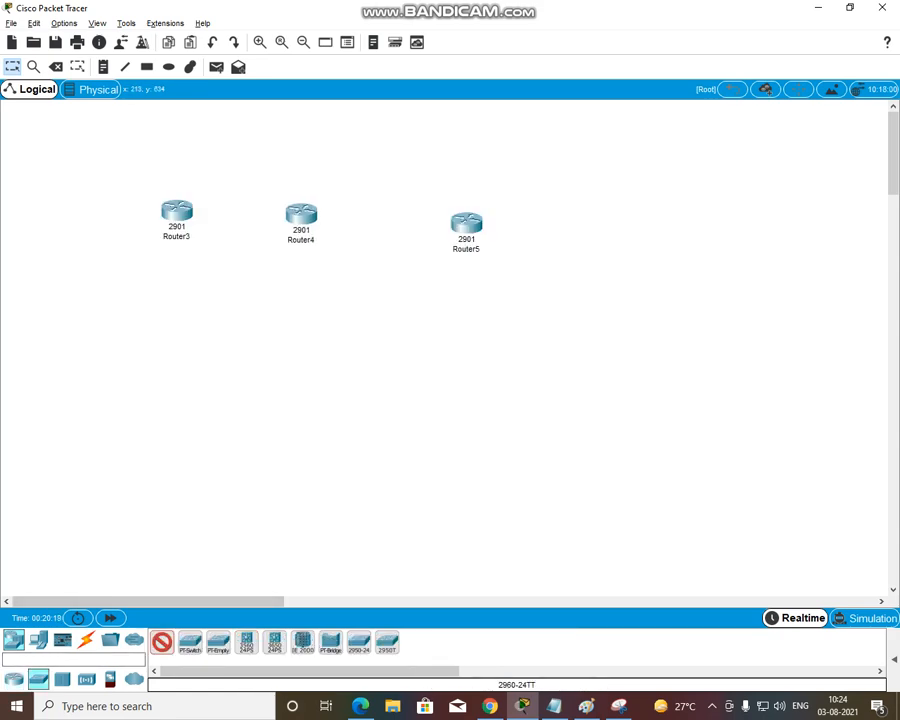
click(160, 369)
click(284, 350)
click(445, 359)
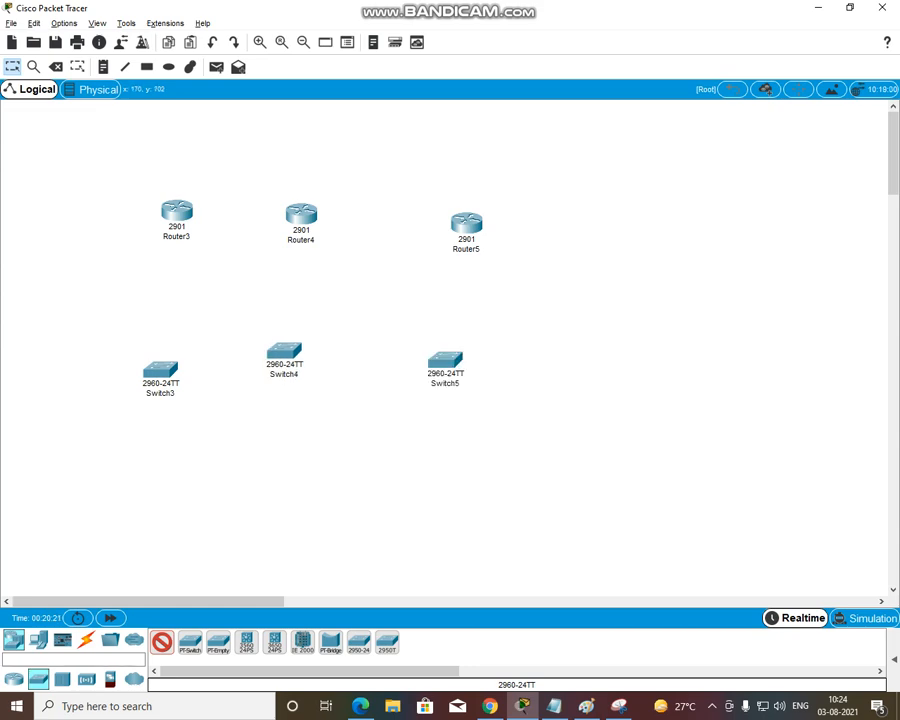
Place six PC-PT end devices in a row beneath the switches, two under each switch
click(38, 640)
ctrl+click(161, 641)
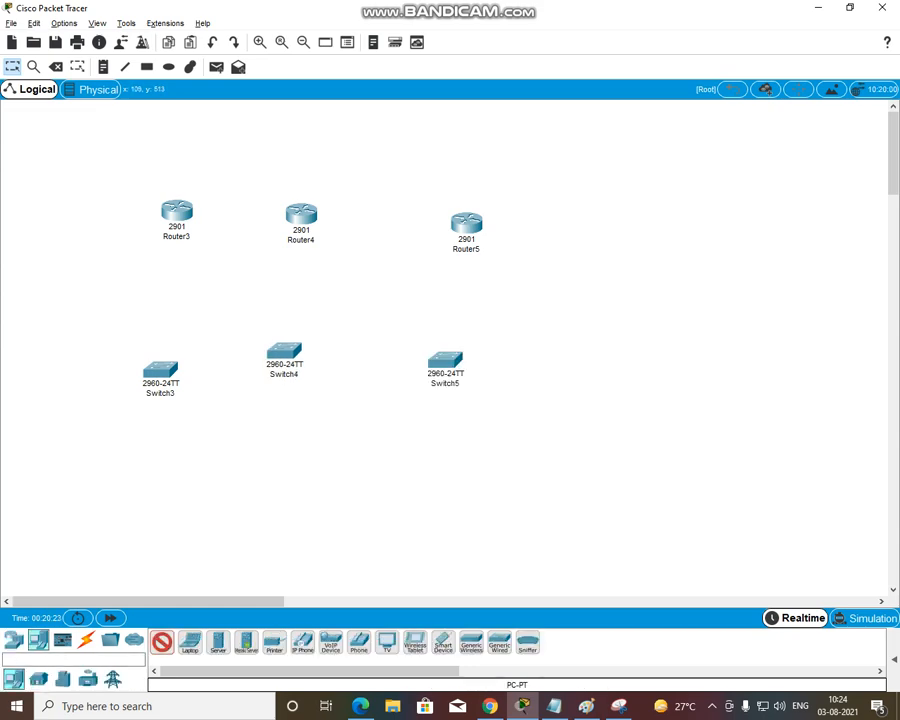
click(74, 460)
click(118, 466)
click(227, 470)
click(275, 469)
click(397, 466)
click(457, 463)
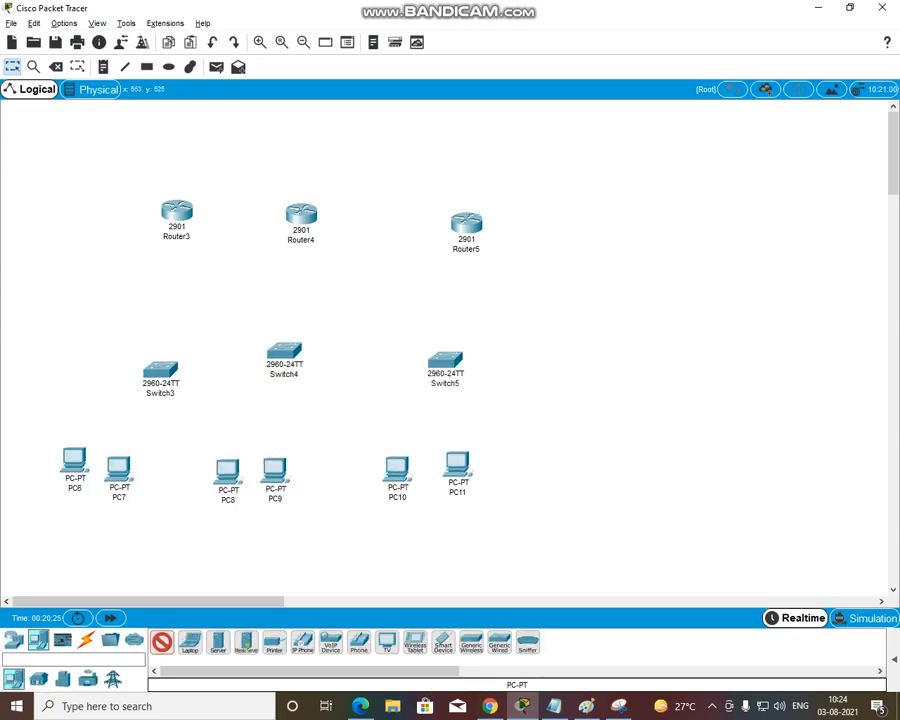
Cable Router3 to Switch3, and Switch3 to PC6 and PC7, using the automatic connection type
click(86, 640)
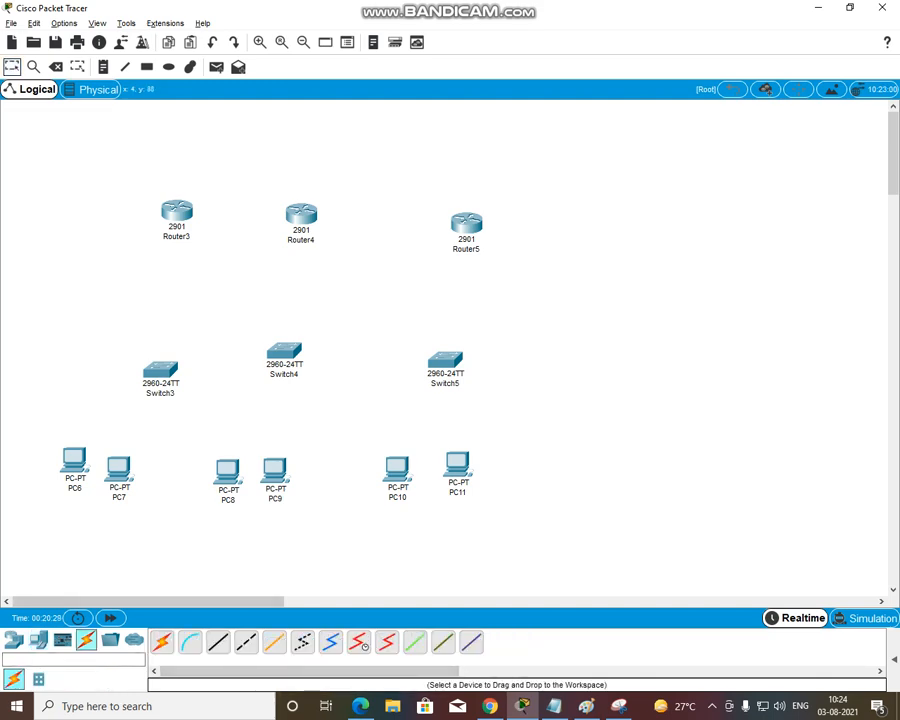
click(161, 641)
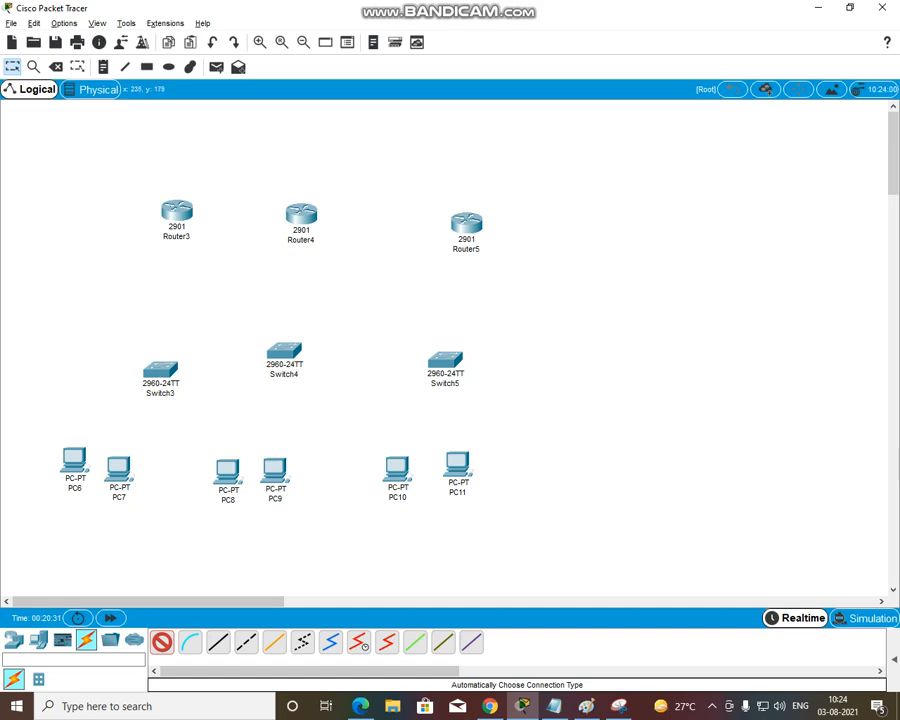
click(175, 213)
click(160, 369)
click(160, 370)
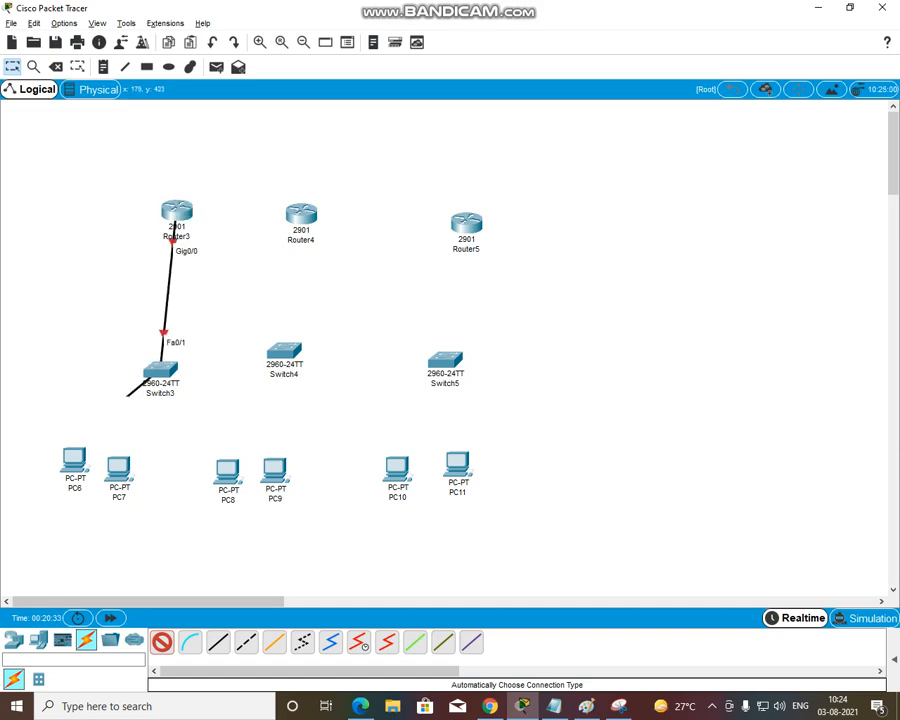
click(74, 460)
click(160, 370)
click(118, 466)
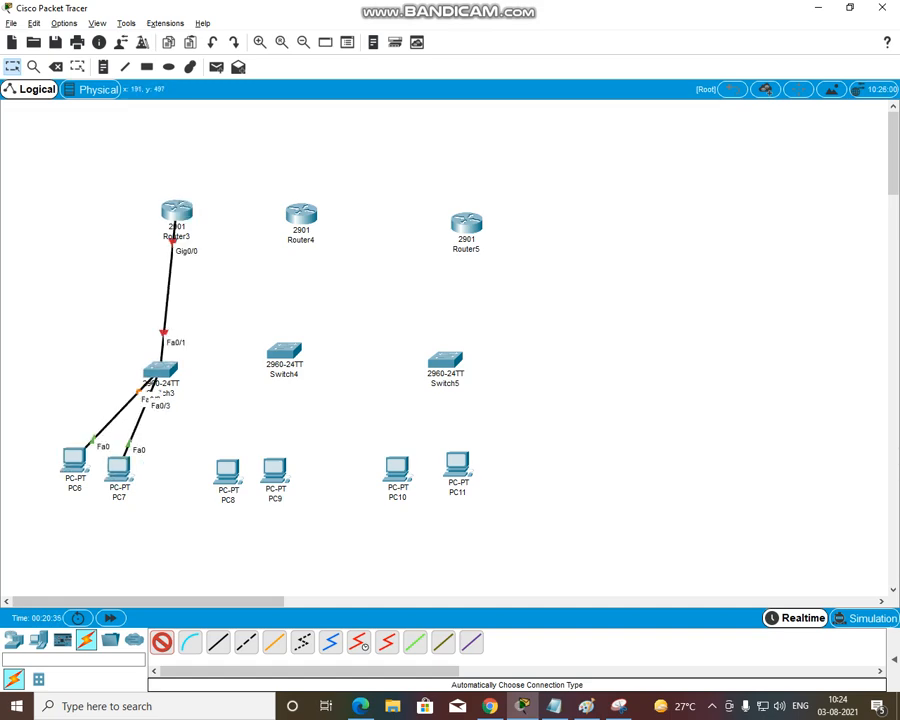
Cable Router4 to Switch4, and Switch4 to PC8 and PC9, using the automatic connection type
click(301, 214)
click(284, 350)
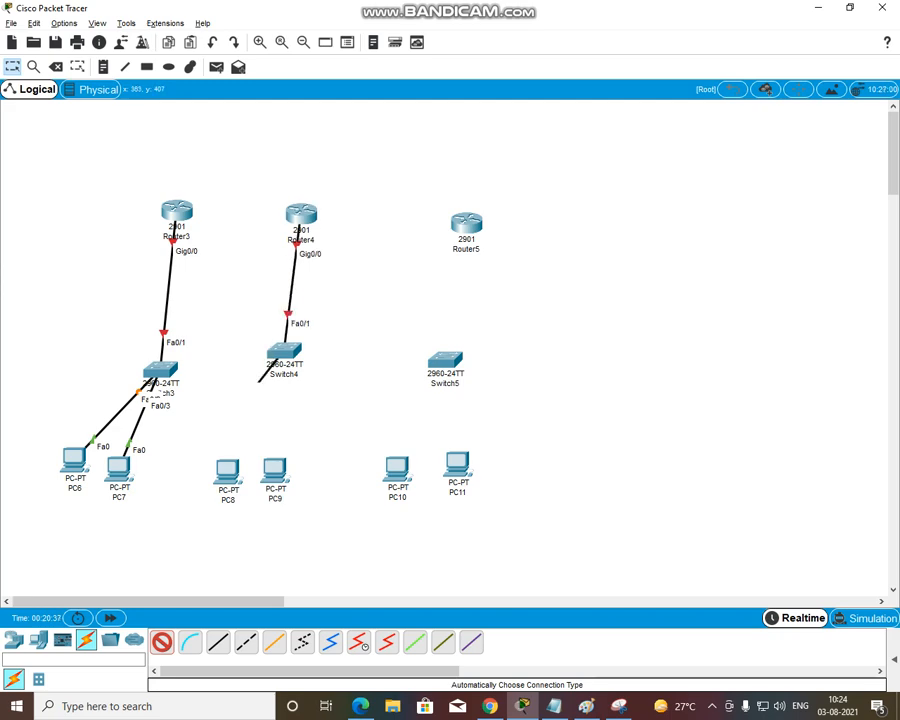
click(284, 351)
click(229, 465)
click(284, 351)
click(275, 467)
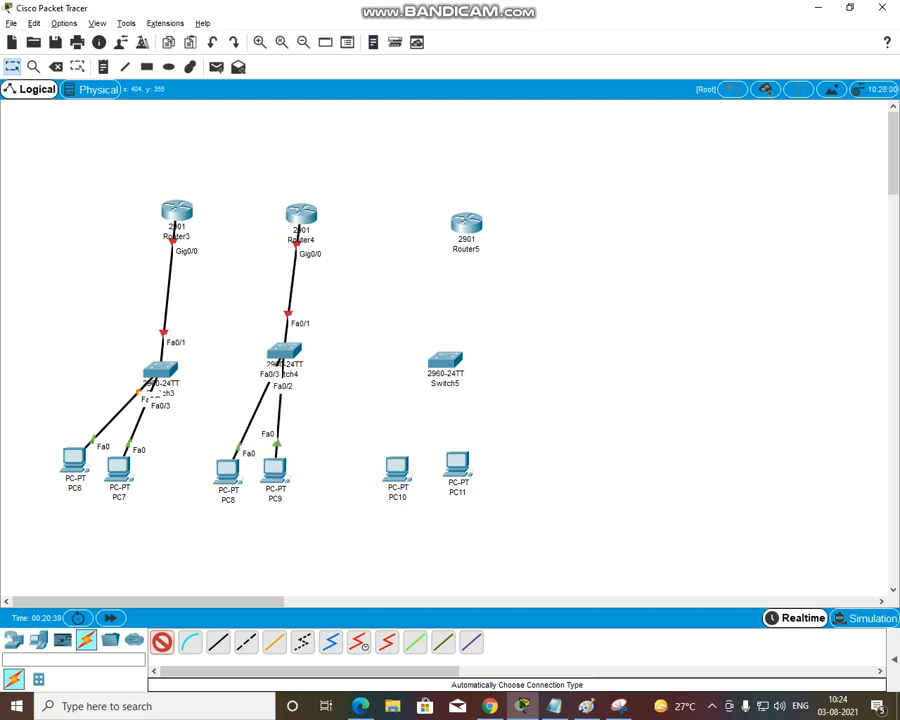
Cable Router5 to Switch5, and Switch5 to PC10 and PC11, using the automatic connection type
click(466, 222)
click(445, 360)
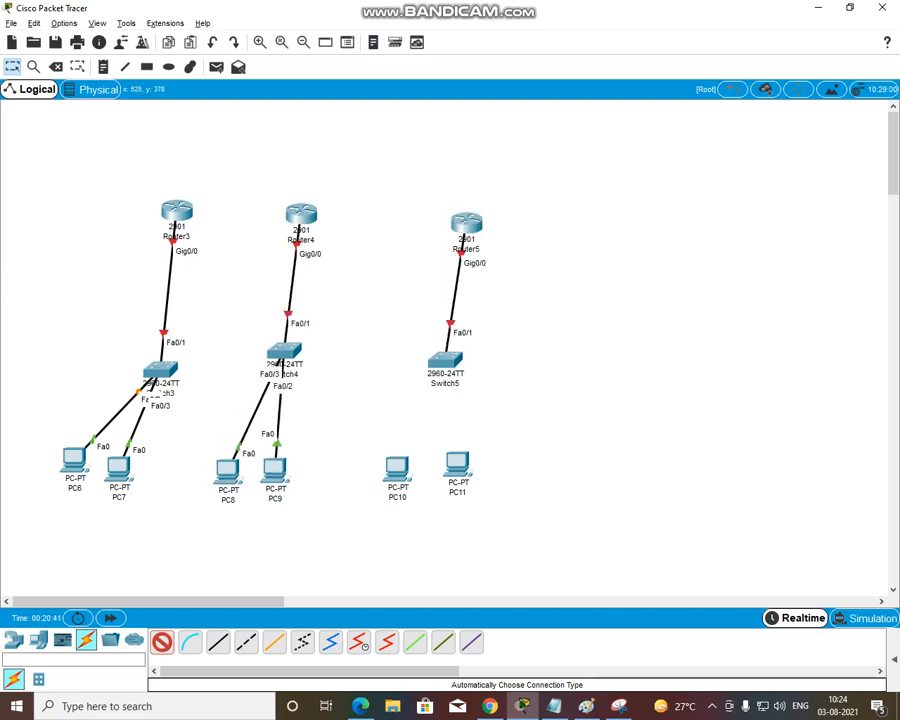
click(445, 361)
click(397, 465)
click(445, 361)
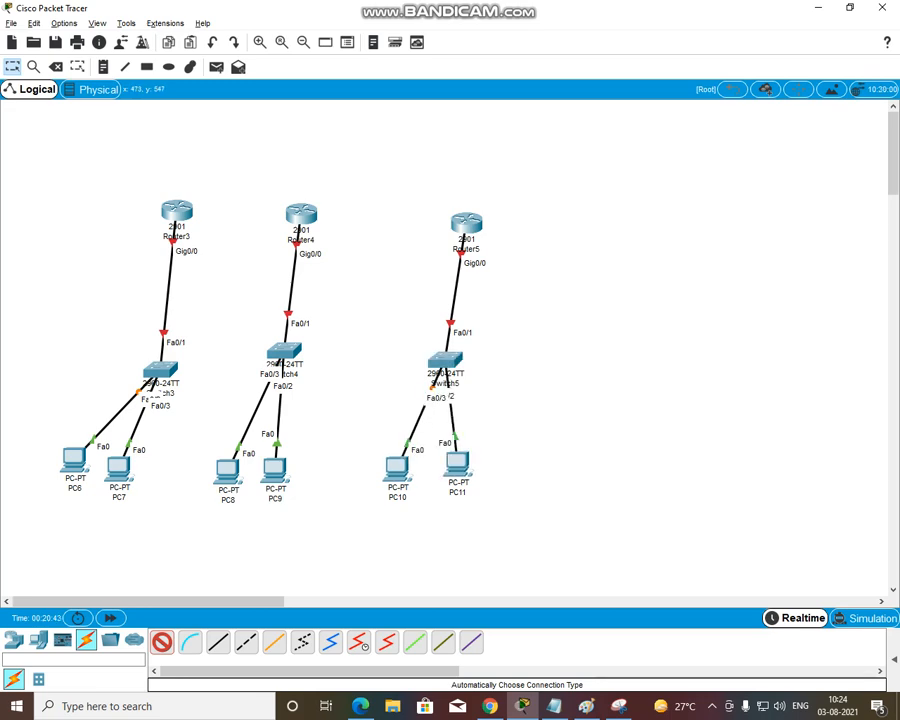
click(457, 463)
click(12, 67)
Install an HWIC-2T serial module in the first expansion slot of Router3
click(176, 210)
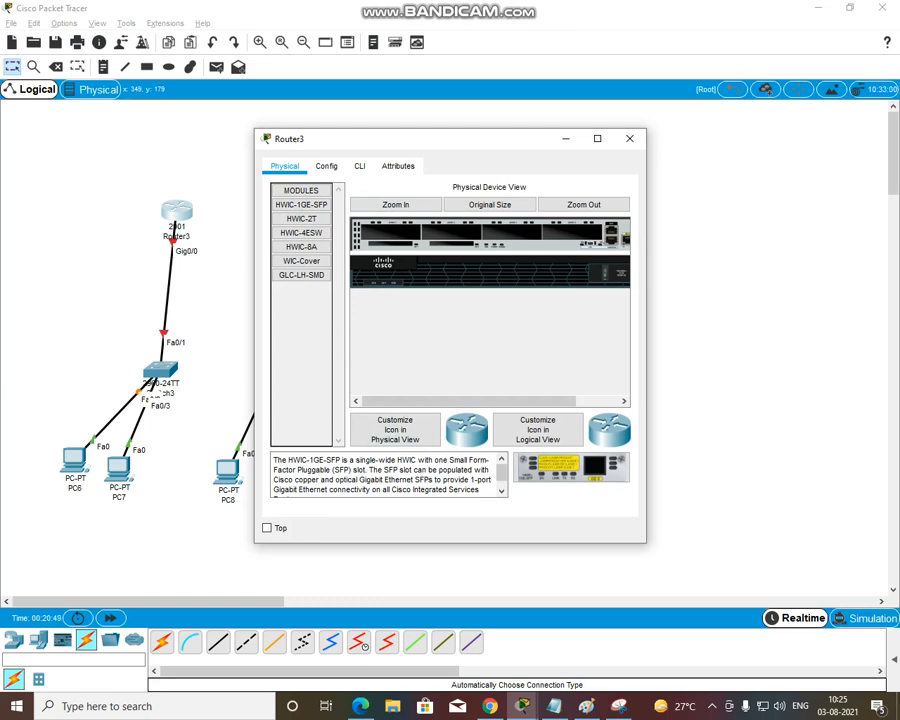
click(301, 218)
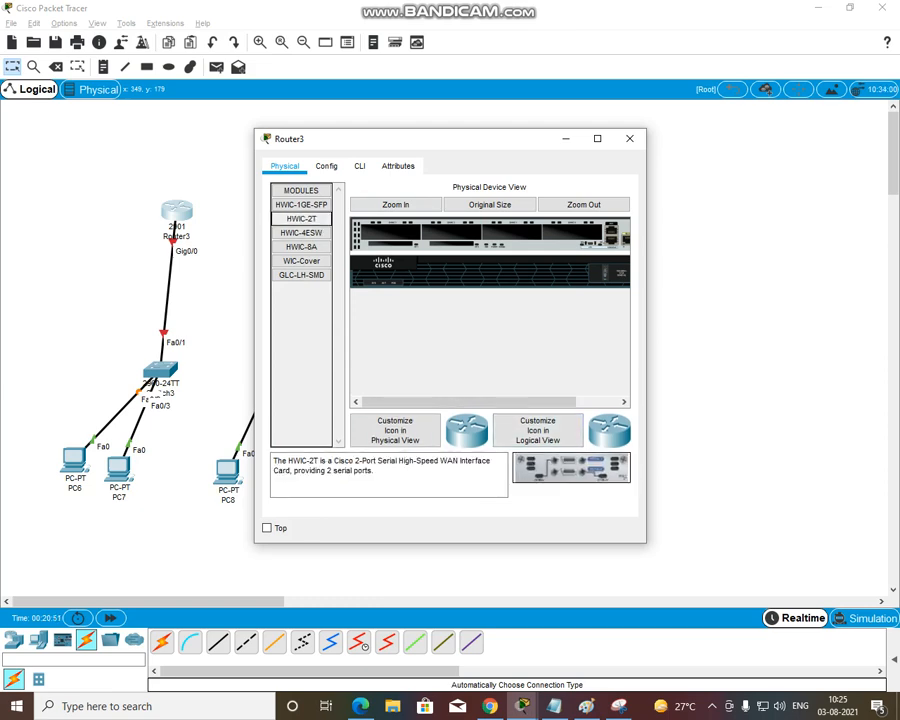
drag(571, 468, 391, 232)
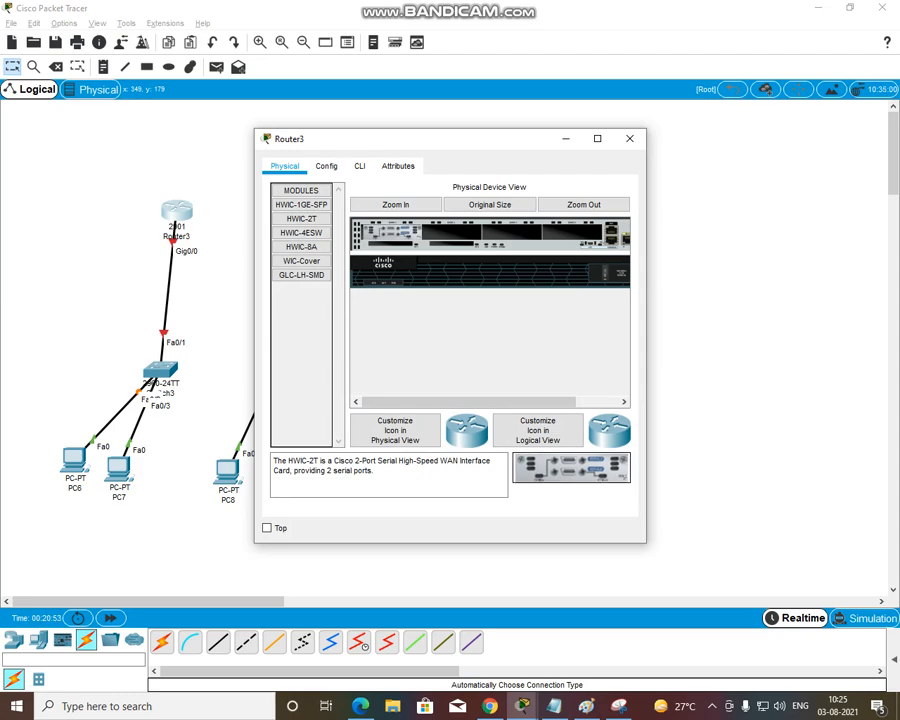
click(629, 139)
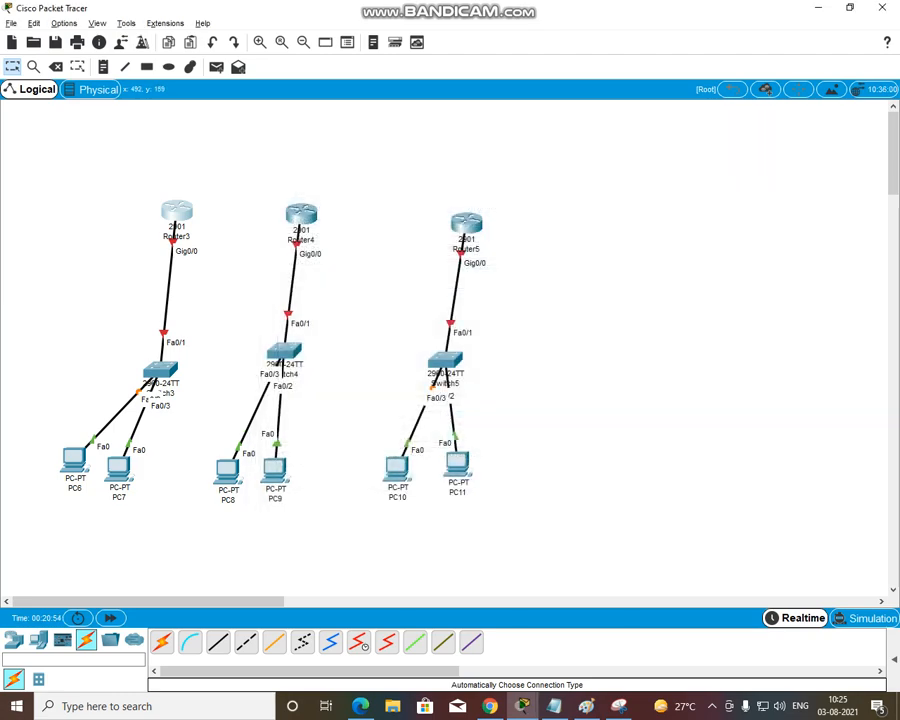
Install an HWIC-2T serial module in the first expansion slot of Router4
click(299, 213)
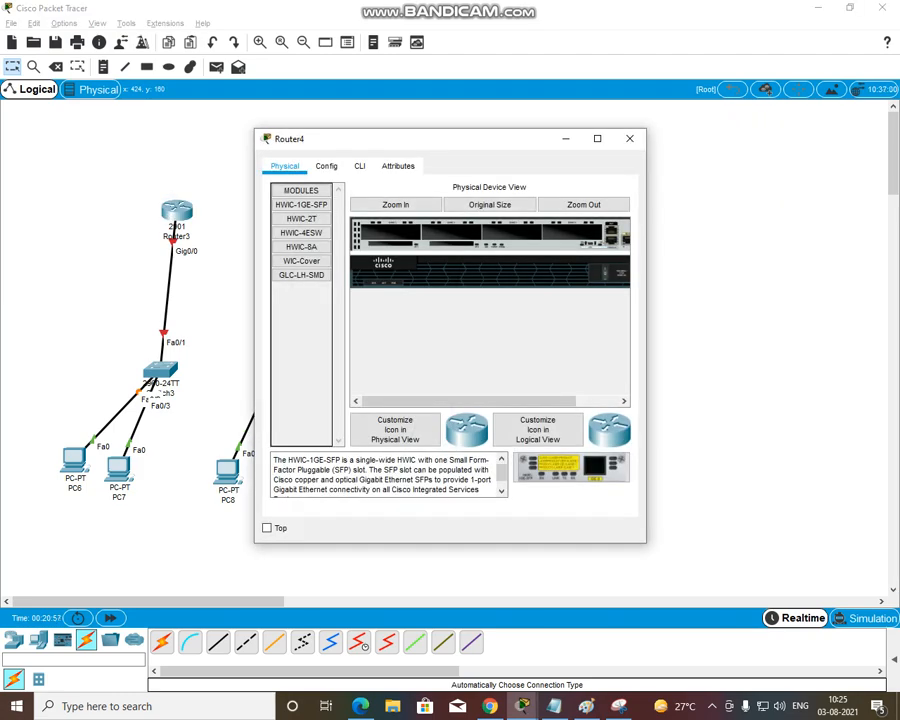
click(301, 219)
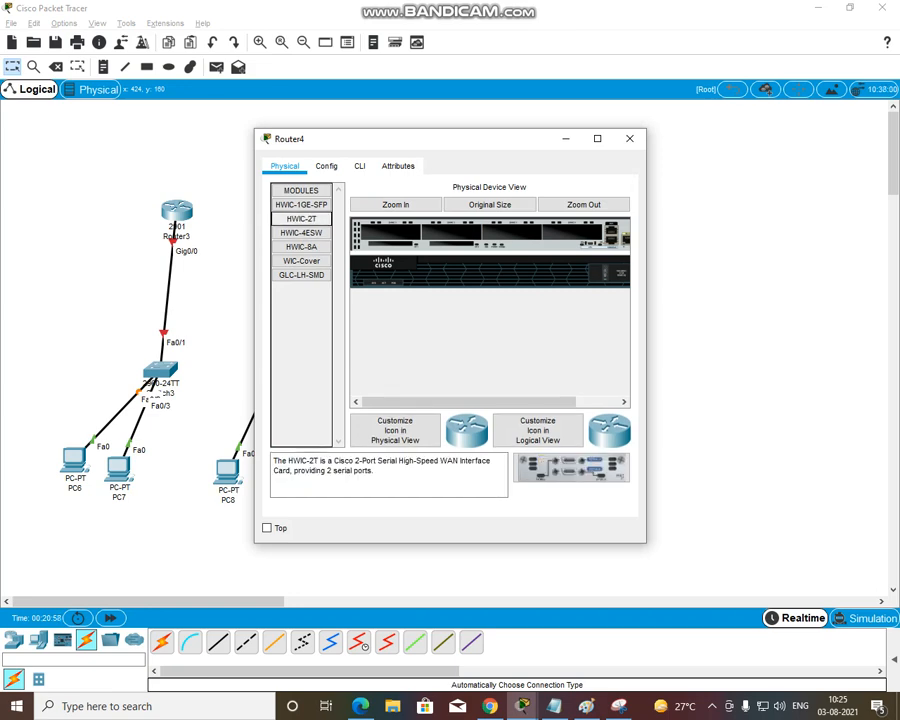
drag(571, 467, 385, 233)
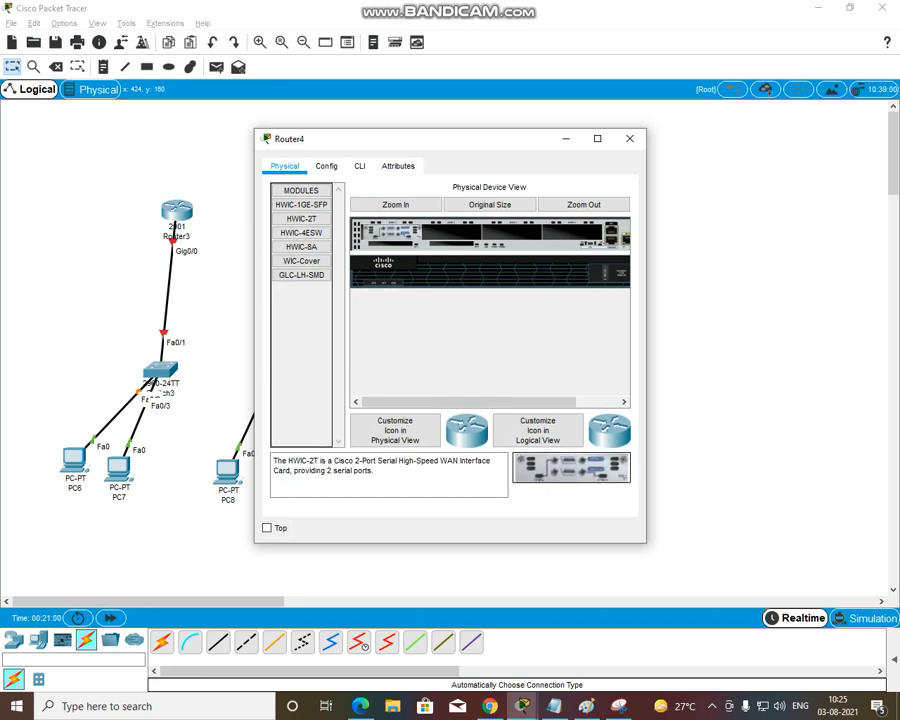
click(629, 138)
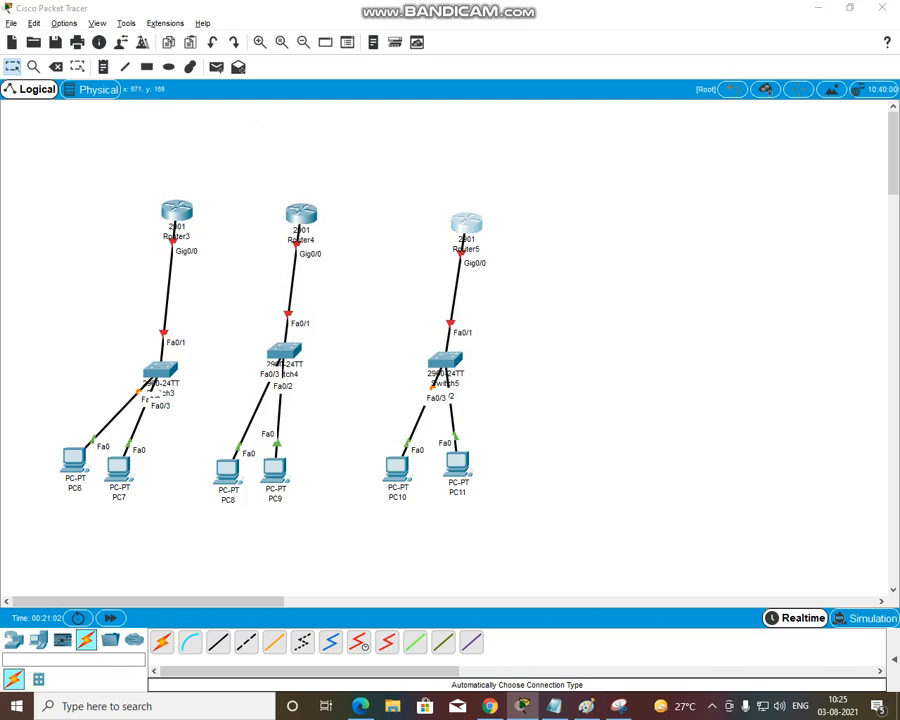
Install an HWIC-2T serial module in the first expansion slot of Router5
click(466, 222)
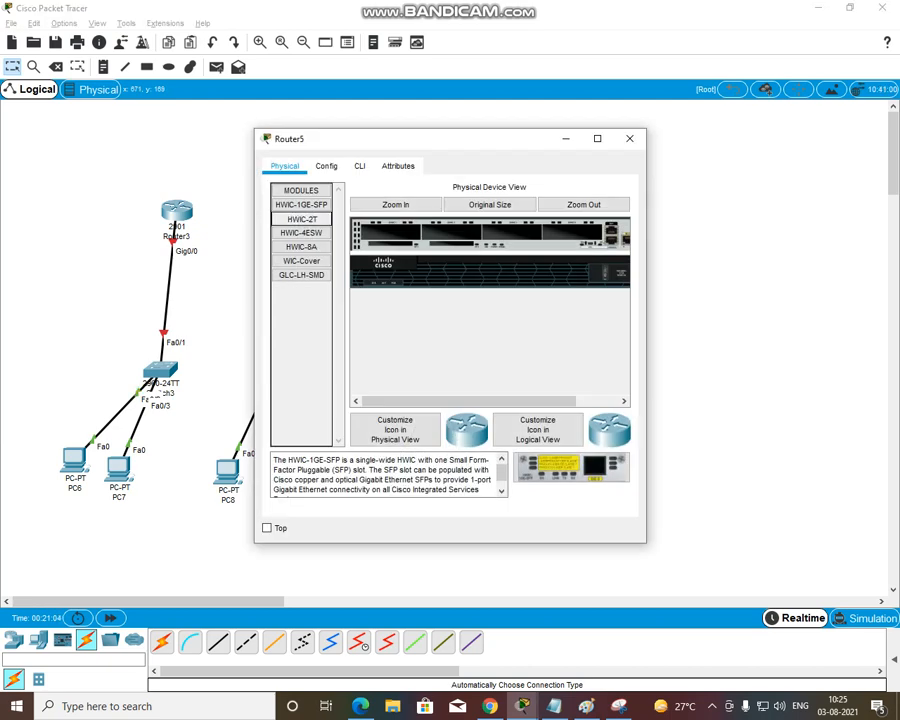
click(301, 218)
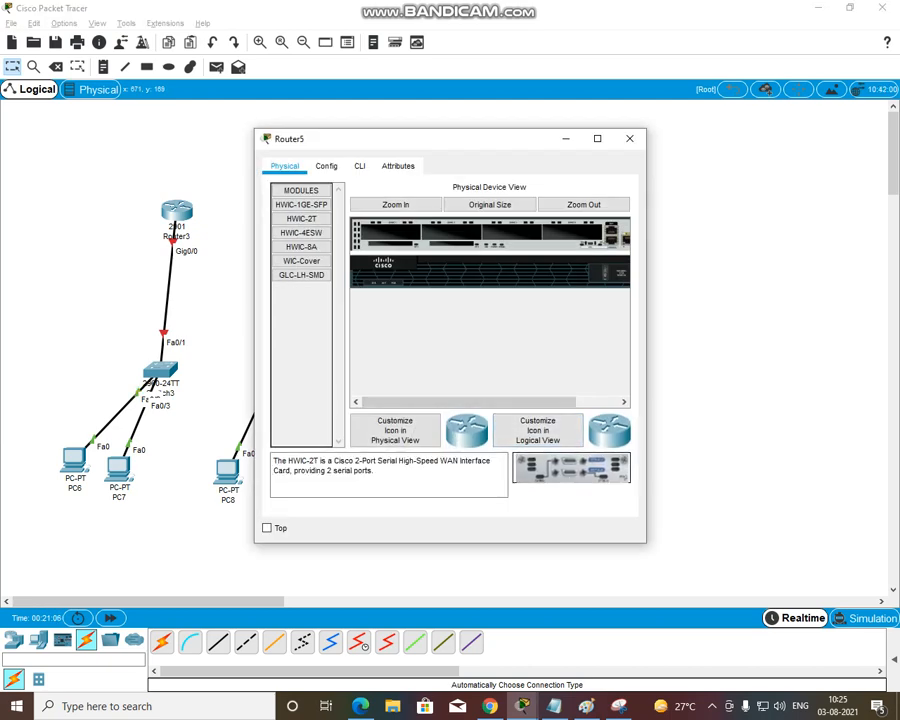
drag(571, 467, 390, 233)
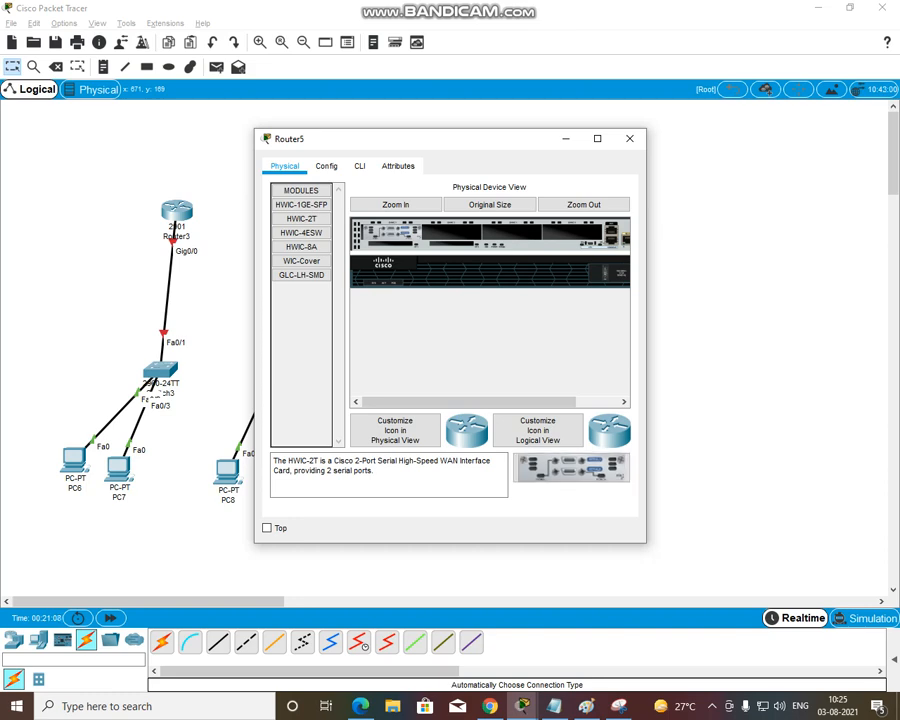
click(629, 138)
Link Router3 to Router4 and Router4 to Router5 with automatically chosen cables
click(162, 643)
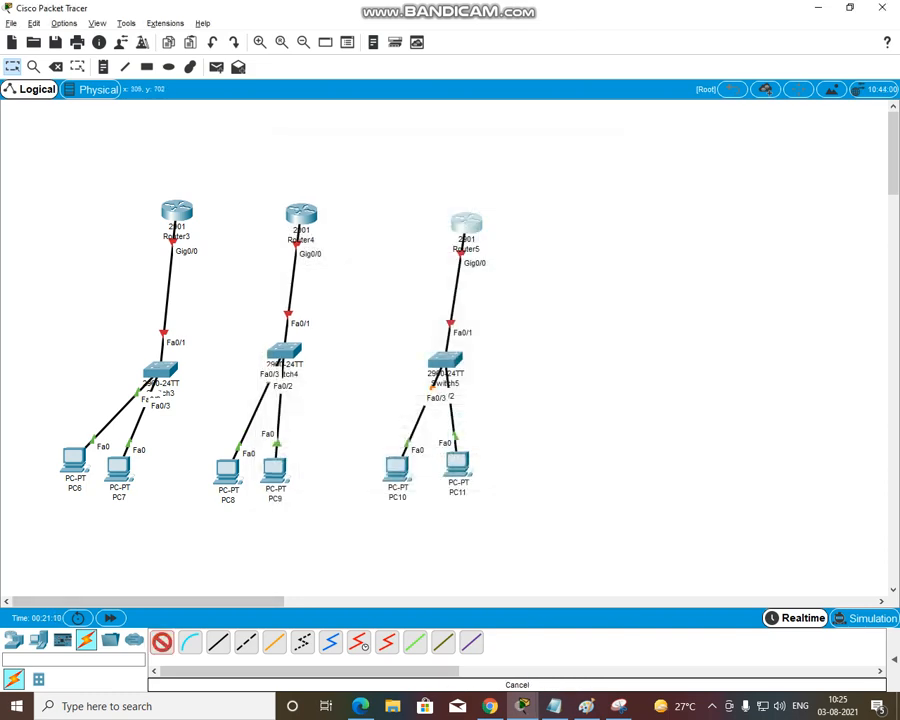
click(190, 643)
click(162, 643)
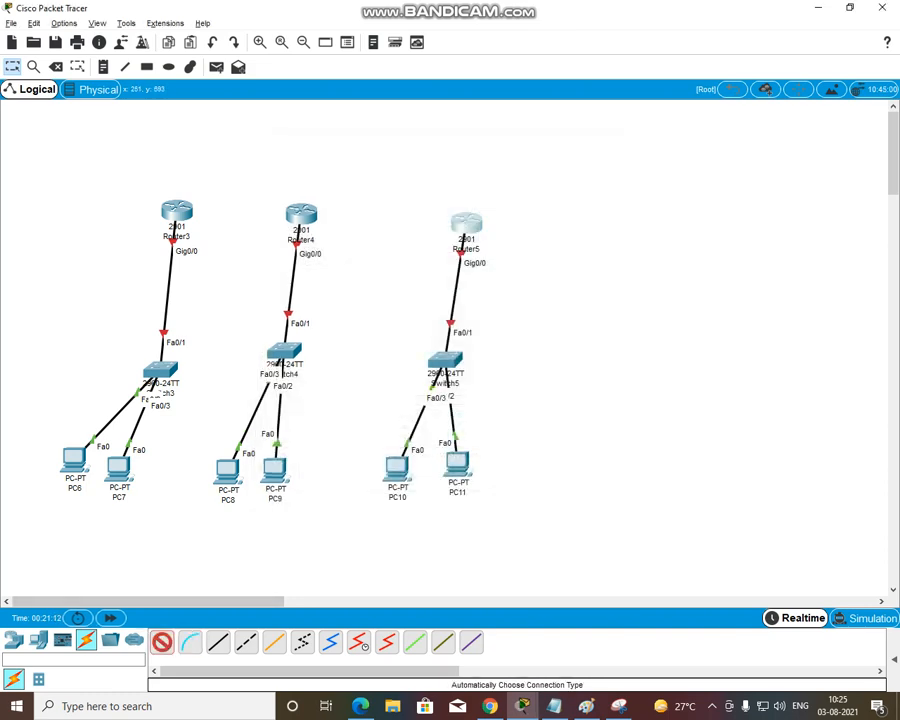
click(177, 210)
click(301, 213)
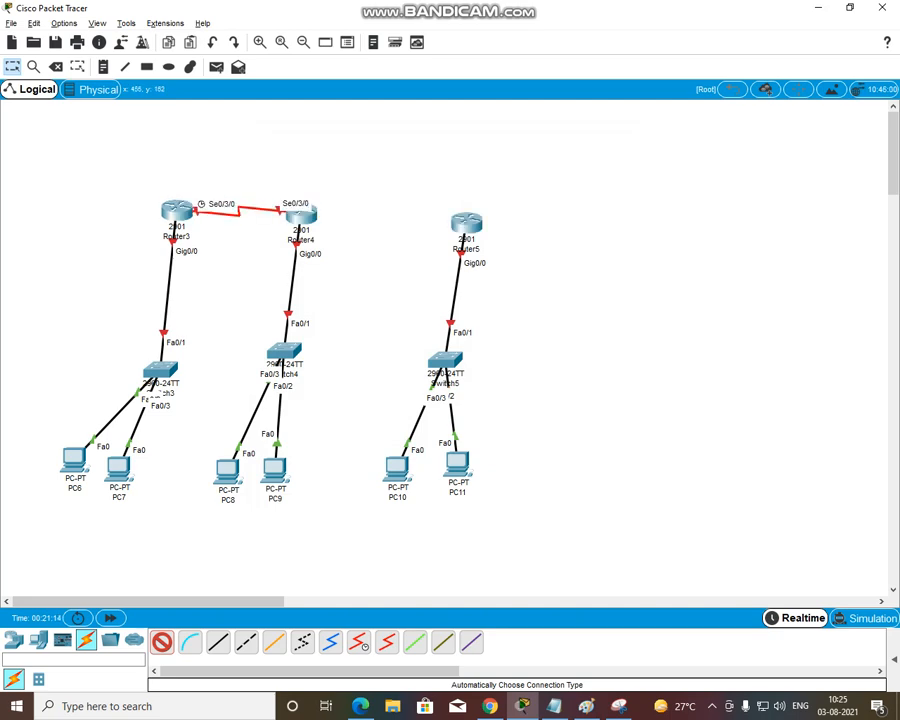
click(301, 213)
click(466, 219)
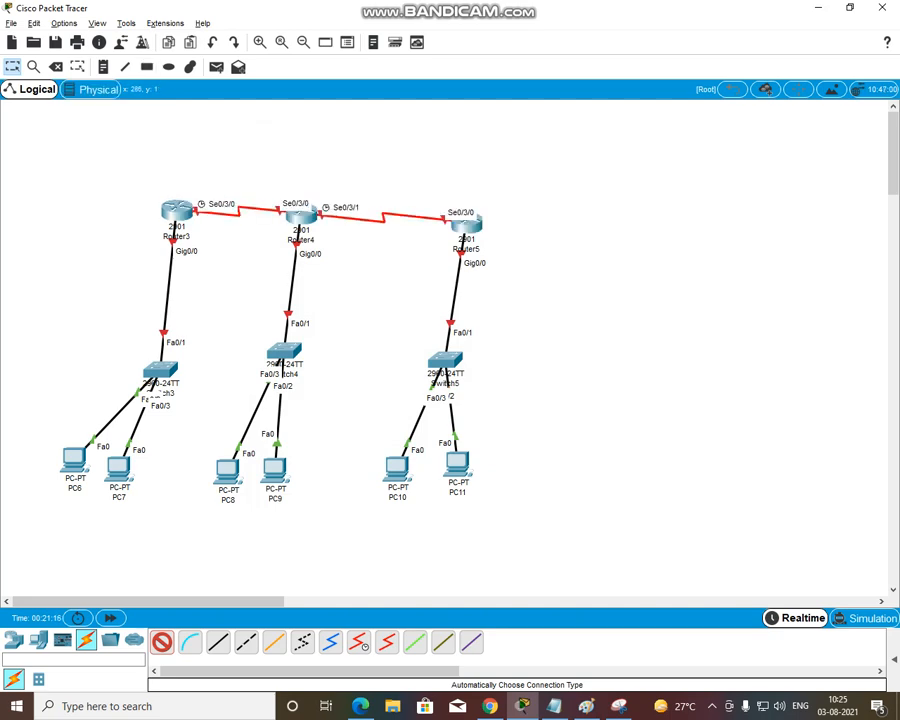
click(12, 67)
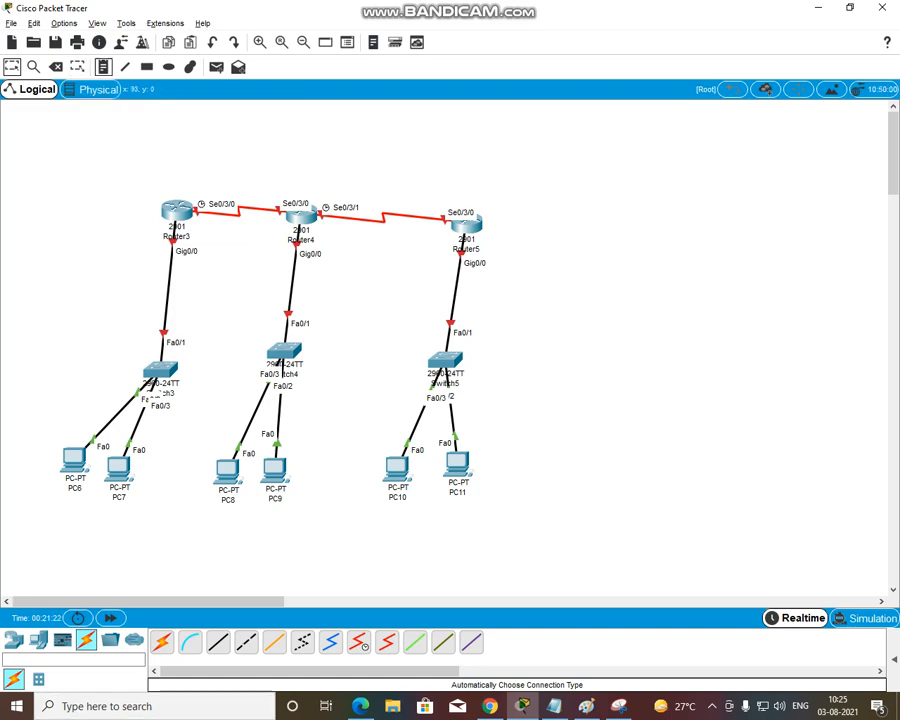
Place address notes on the workspace: 20.20.20.1 above Router3 and 20.20.20.2 above Router4
click(104, 67)
click(152, 181)
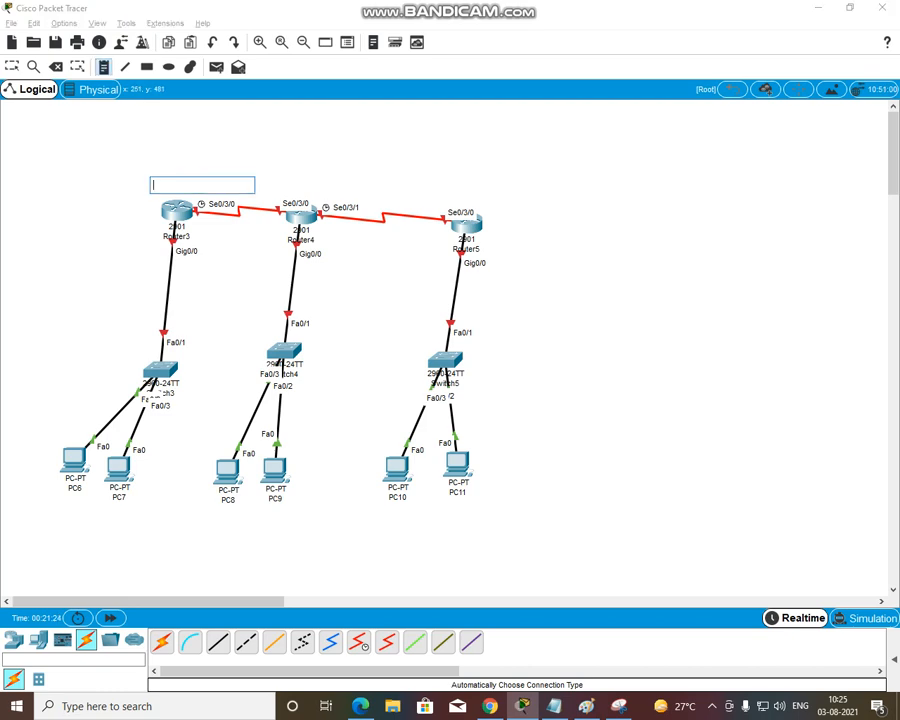
text(20.20.20.1)
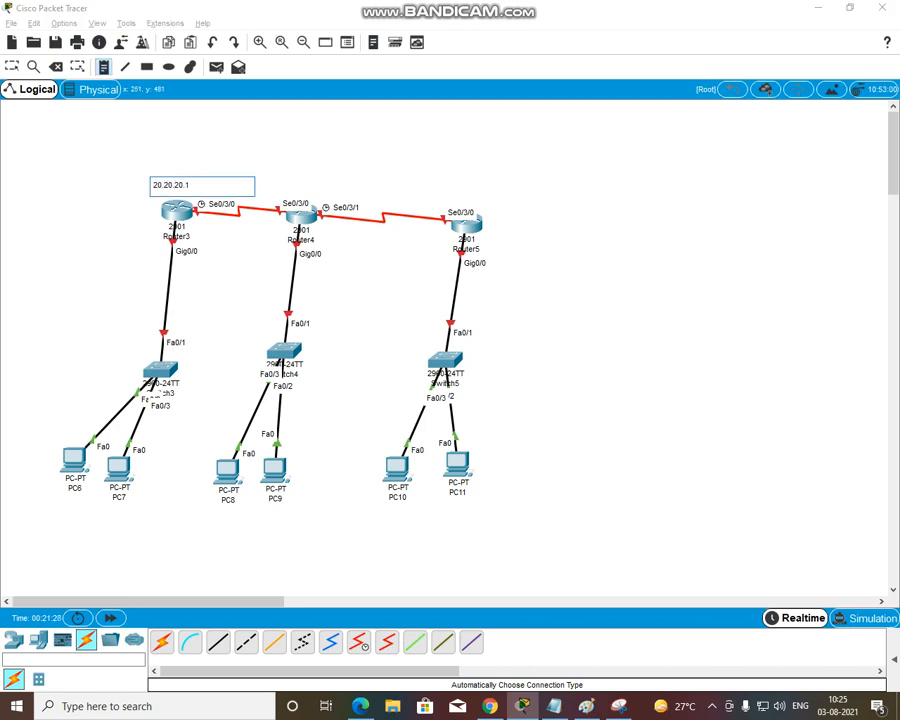
click(289, 185)
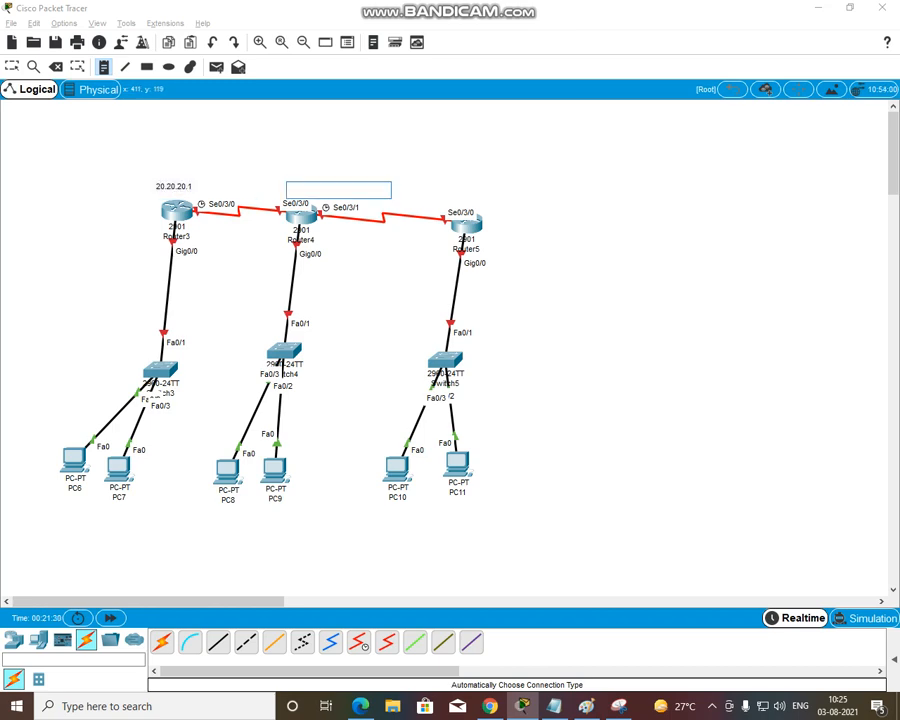
text(40.41)
text(20.20.20.1)
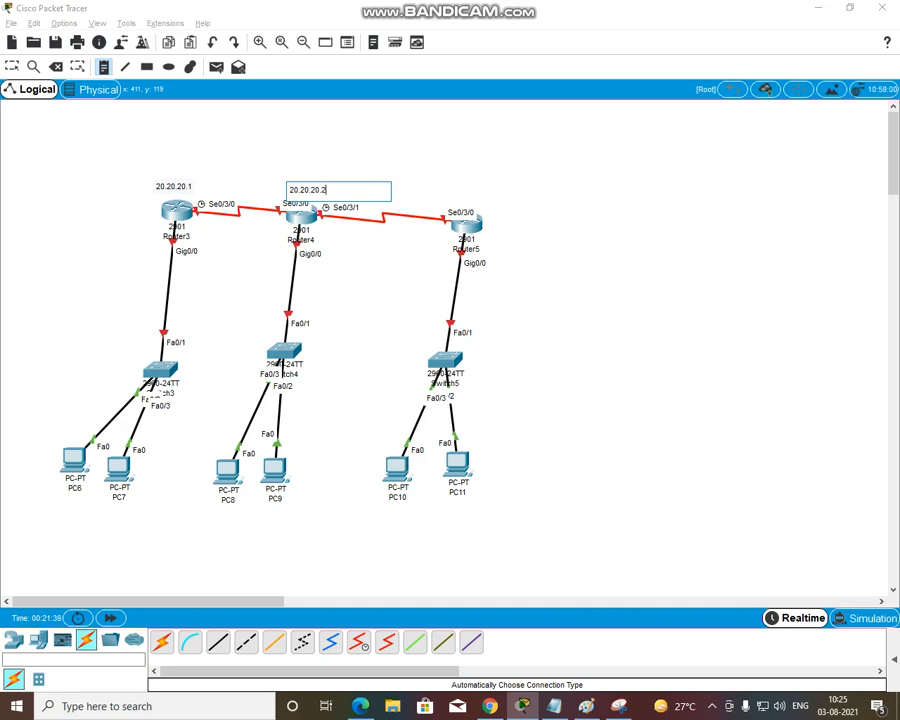
Place address notes for the second serial link: 40.40.40.1 between Router4 and Router5, and 40.40.40.2 at Router5
click(376, 168)
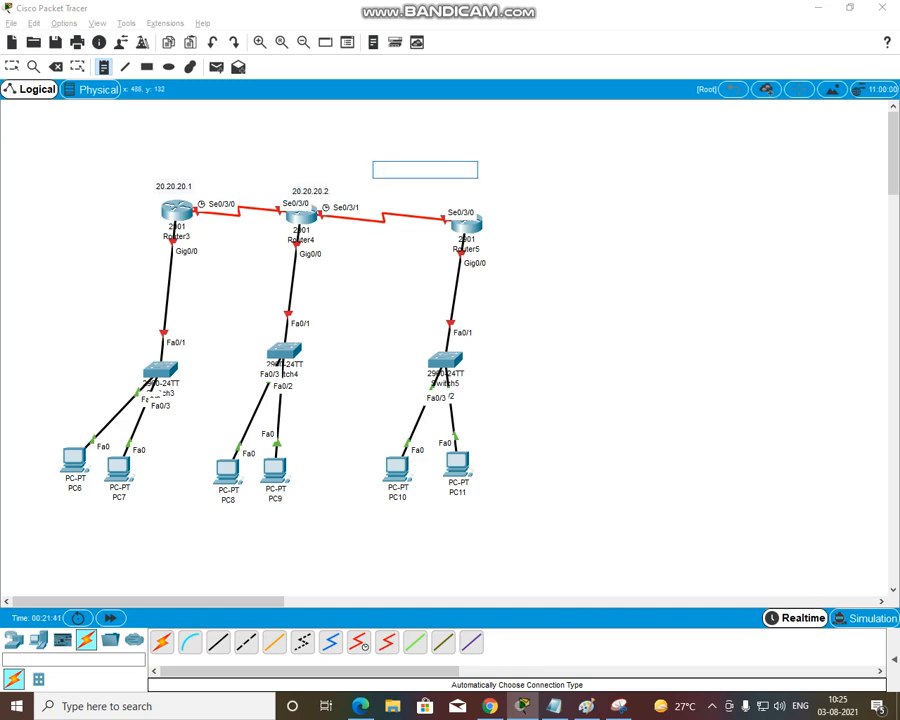
text(40.410)
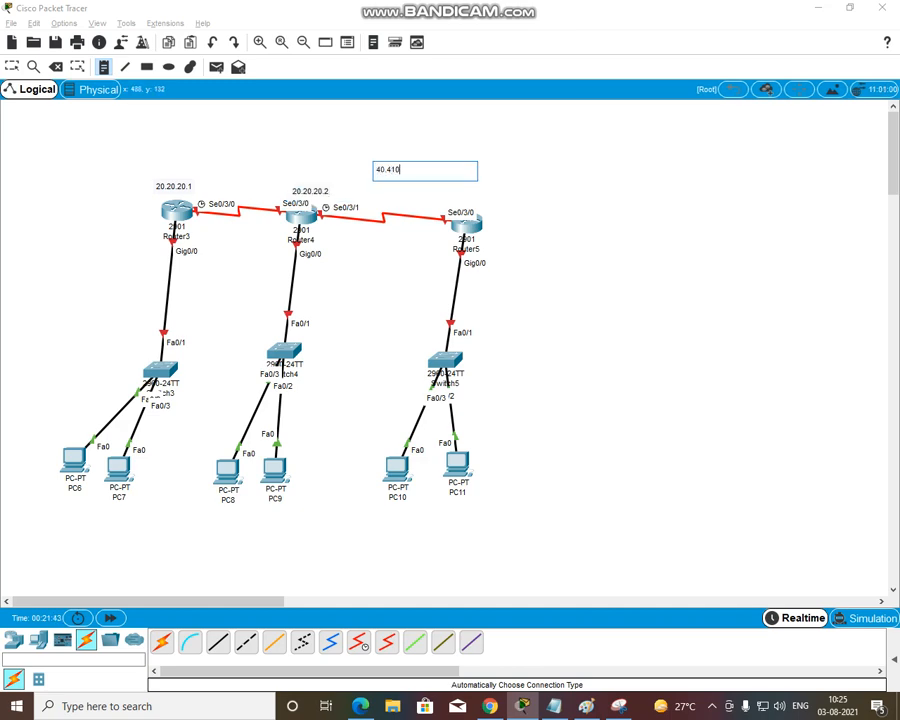
key(BackSpace)
key(BackSpace)
text(0.40.1)
click(438, 202)
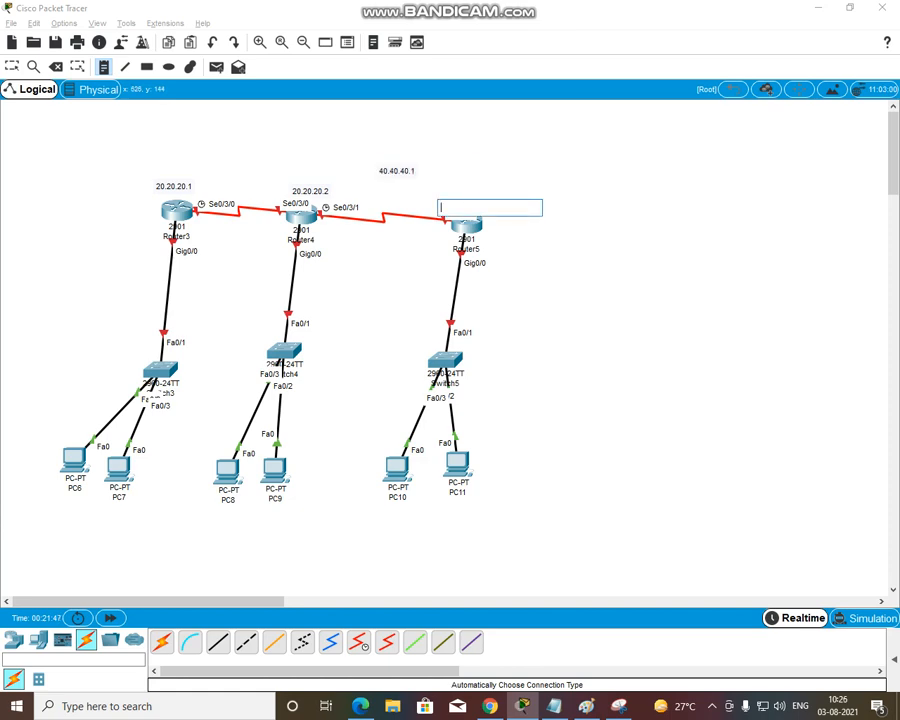
text(40.40.40.2)
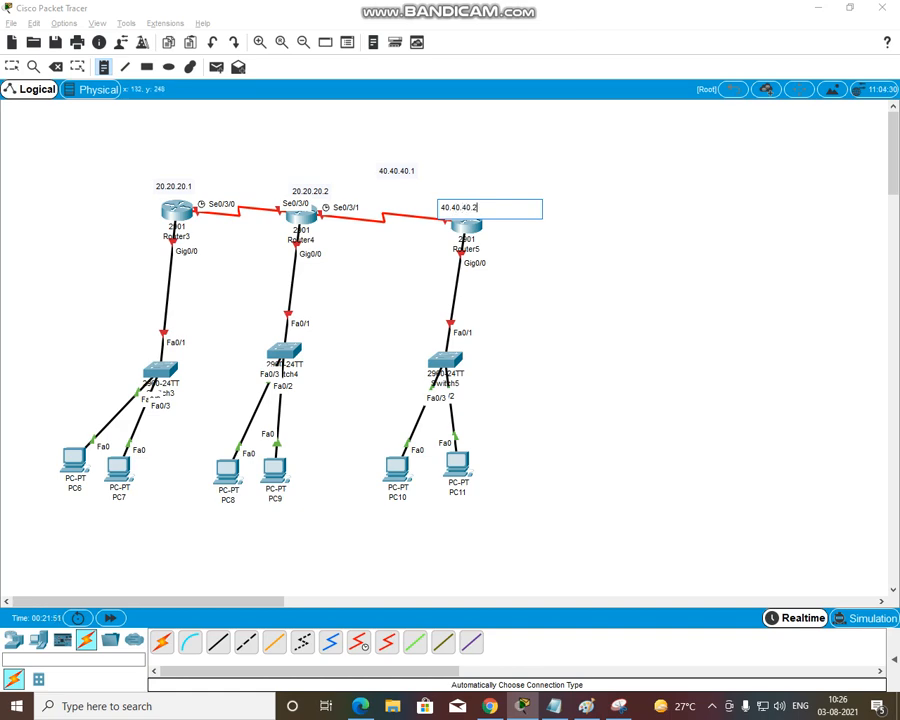
Place notes for the Gigabit interfaces: 10.10.10.1 beside Router3, 30.30.30.1 below Router4 and 50.50.50.1 beside Router5
click(106, 242)
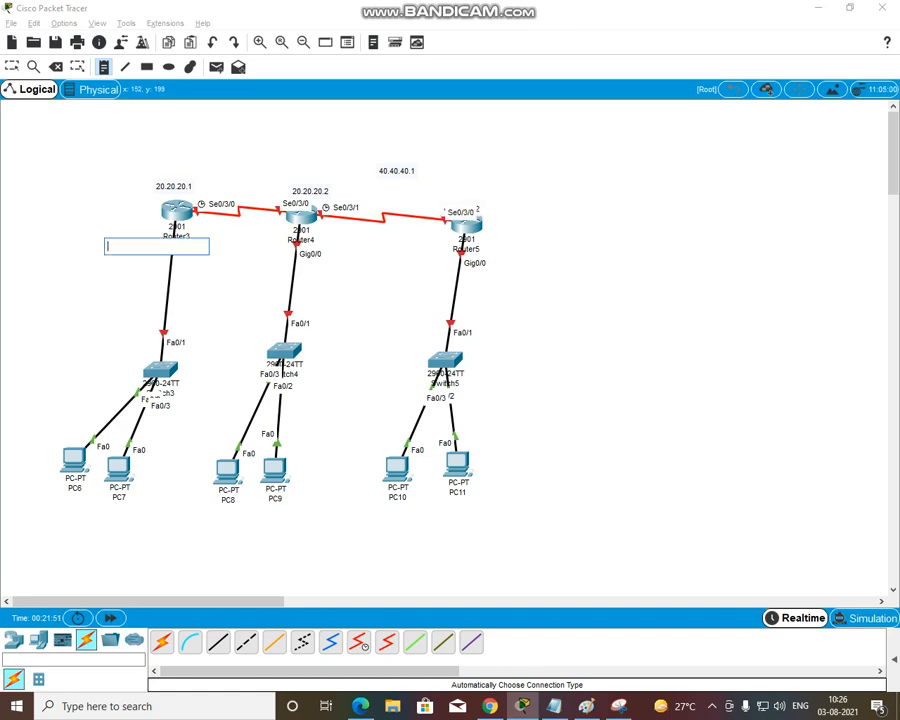
text(10.10.10.1)
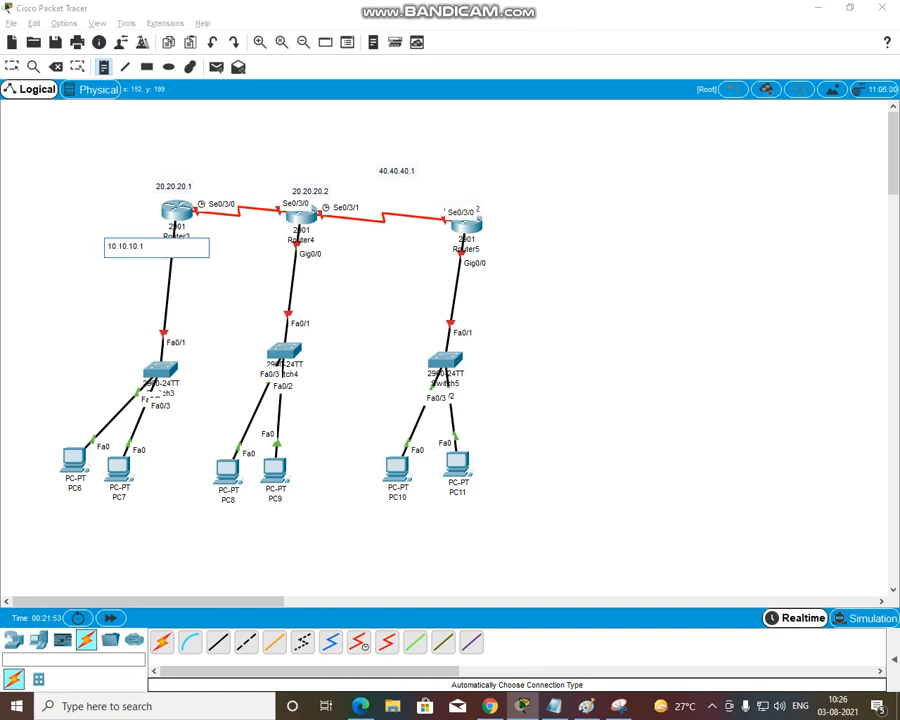
click(271, 257)
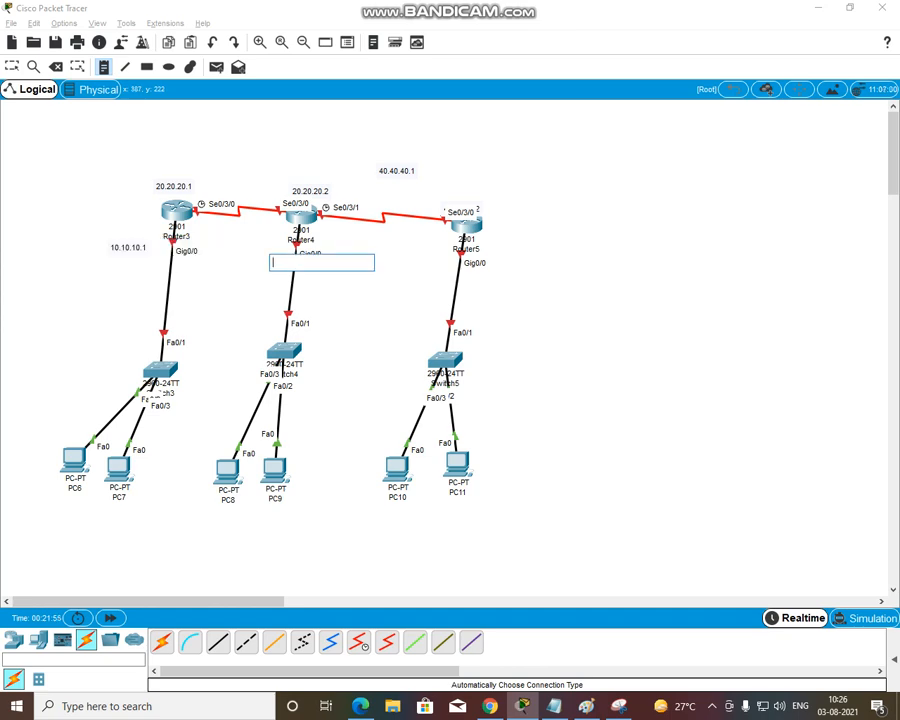
text(2)
text(0.3)
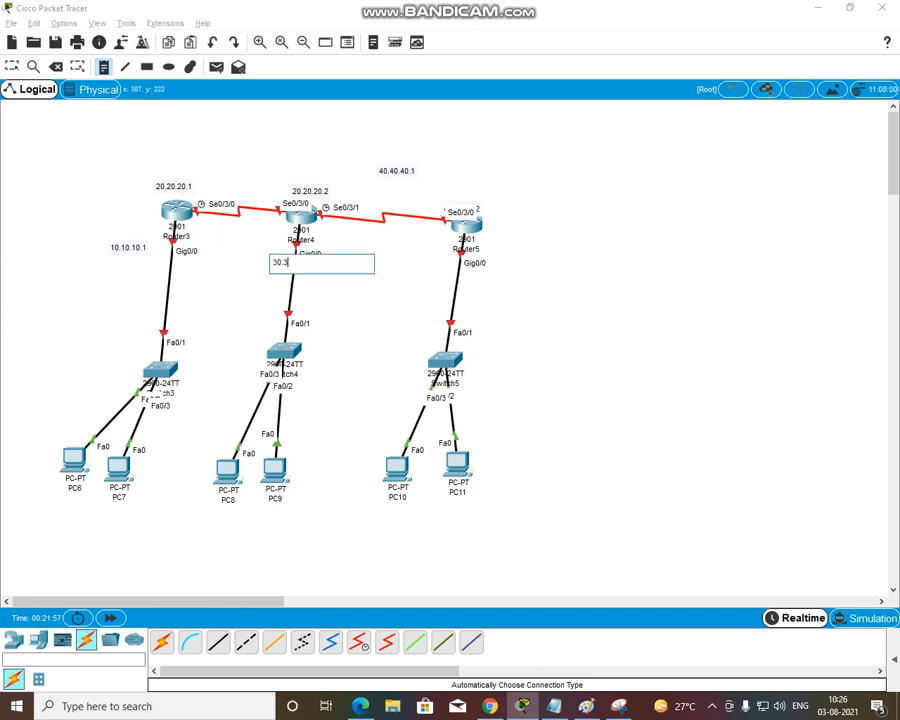
text(0.30.1)
click(497, 245)
text(50.5)
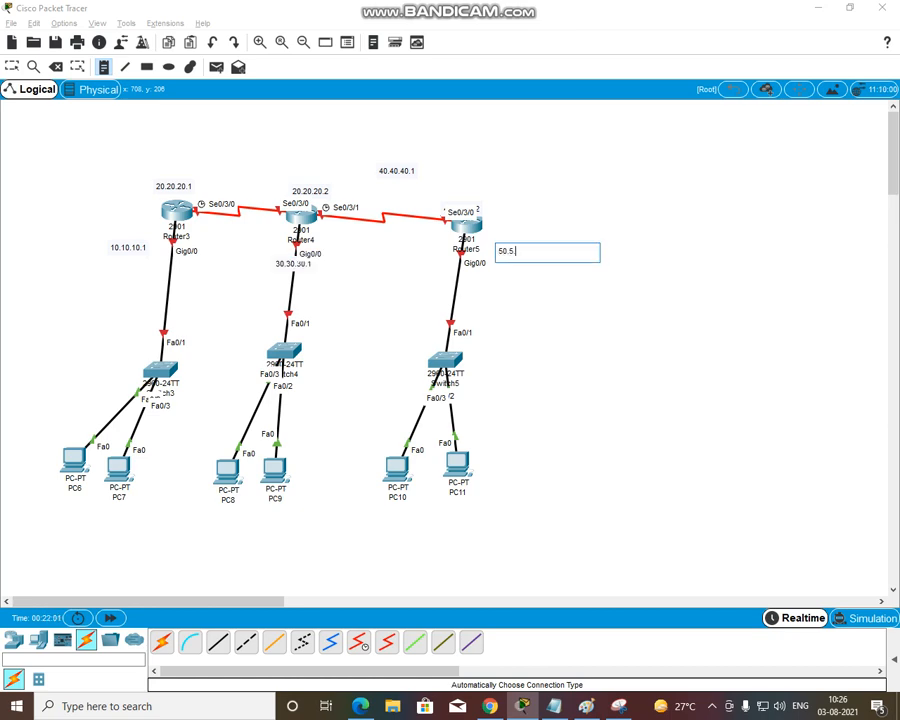
text(0.50.1)
click(74, 213)
click(12, 67)
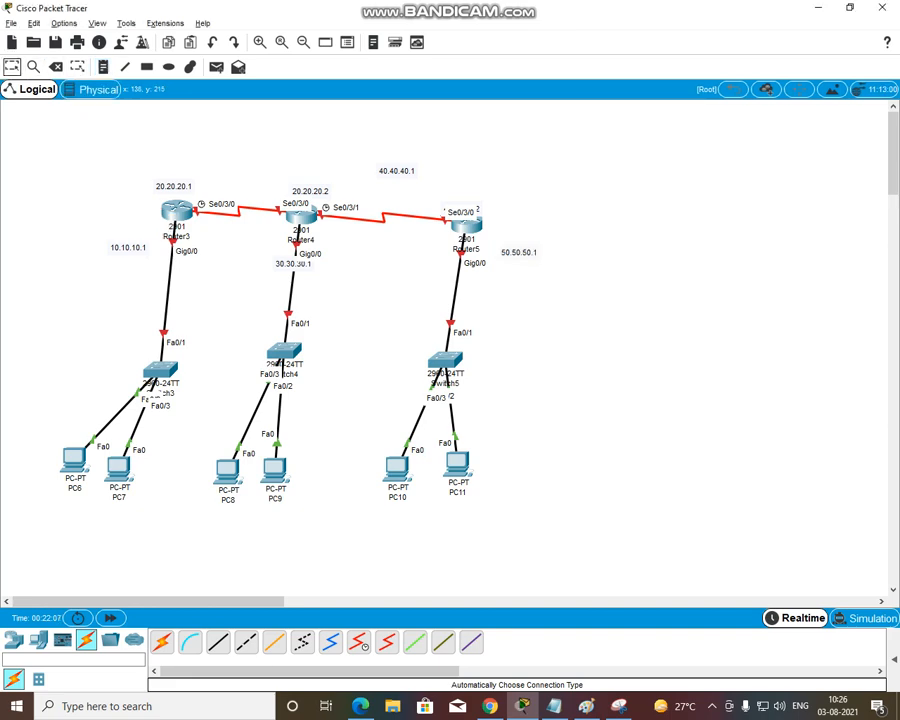
Move the notes closer to their interfaces: 10.10.10.1 at Router3; 20.20.20.2, 40.40.40.1 and 30.30.30.1 at Router4; 40.40.40.2 and 50.50.50.1 at Router5
drag(128, 247, 125, 223)
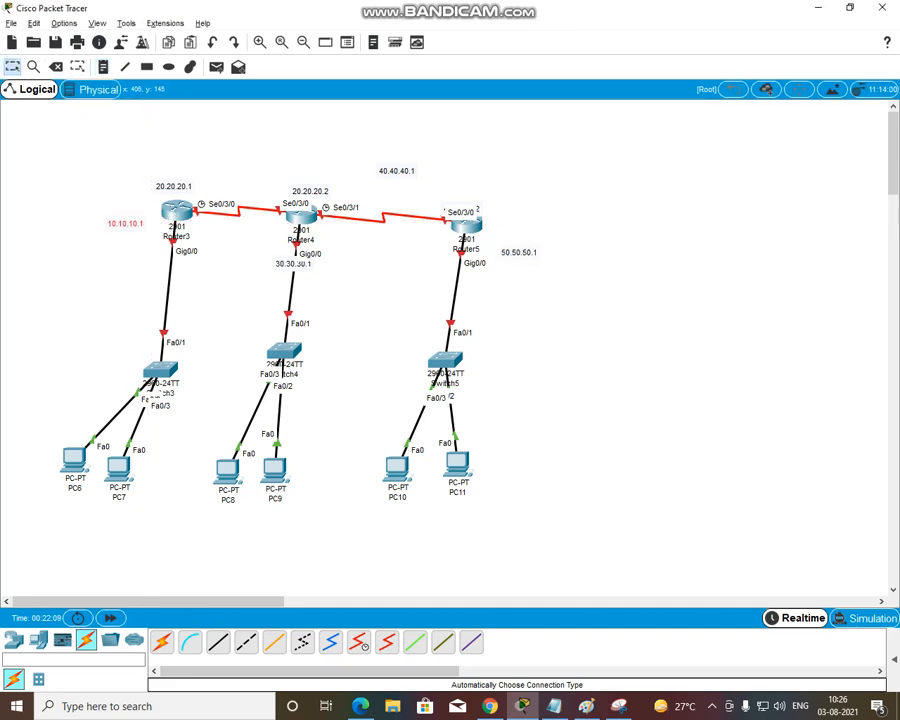
drag(310, 191, 295, 191)
drag(396, 171, 355, 195)
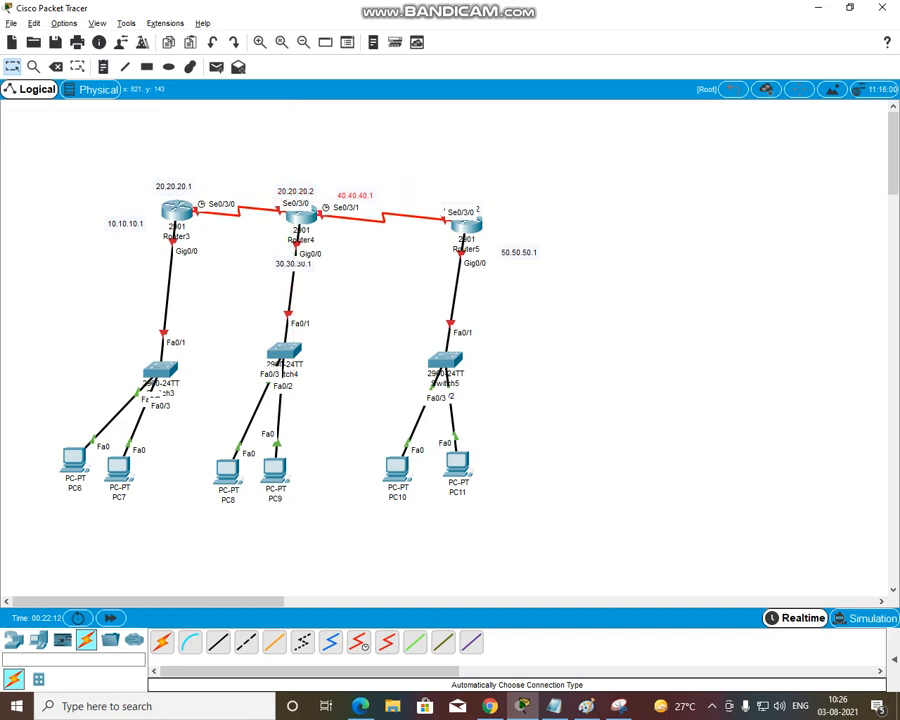
mouse_move(462, 209)
mouse_down()
mouse_move(465, 195)
mouse_move(457, 194)
mouse_up()
drag(519, 252, 483, 252)
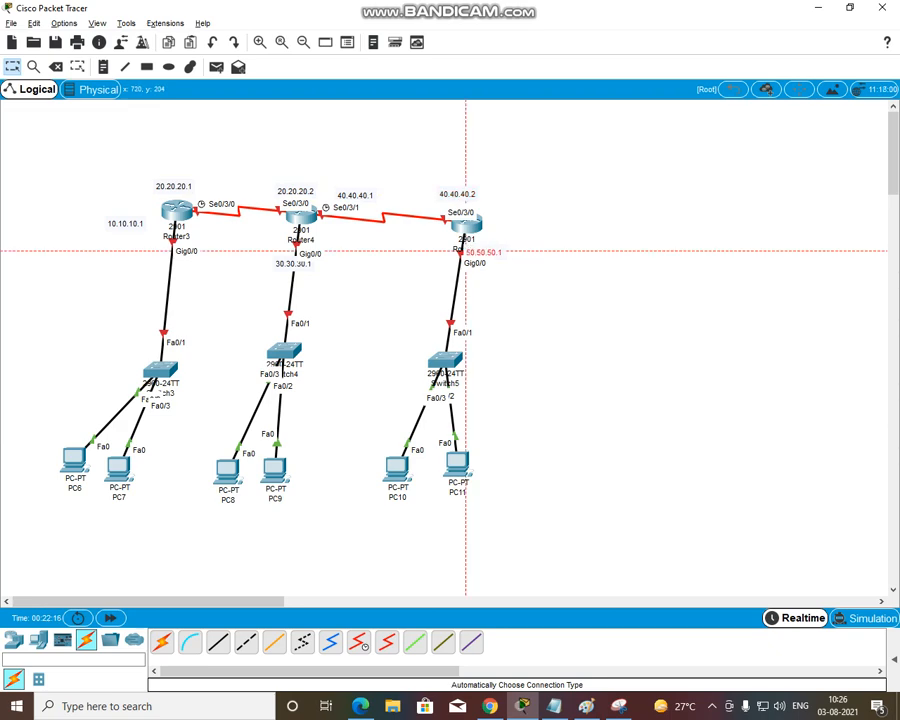
drag(293, 264, 315, 267)
click(224, 397)
Give PC6 the static IP address 10.10.10.2 with mask 255.0.0.0 and default gateway 10.10.10.1
double_click(74, 460)
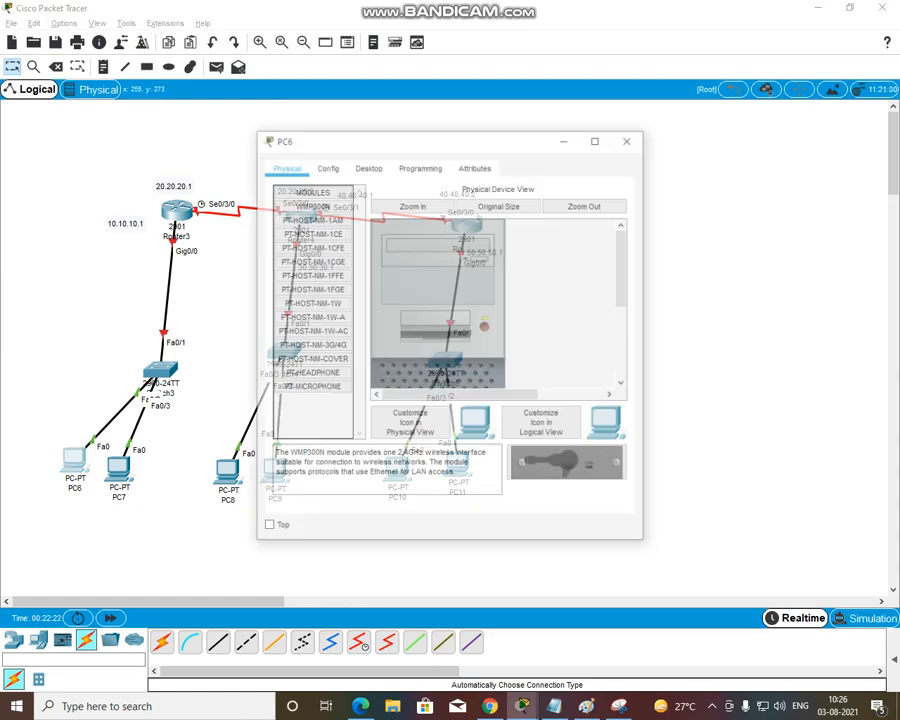
click(348, 167)
click(305, 218)
click(402, 265)
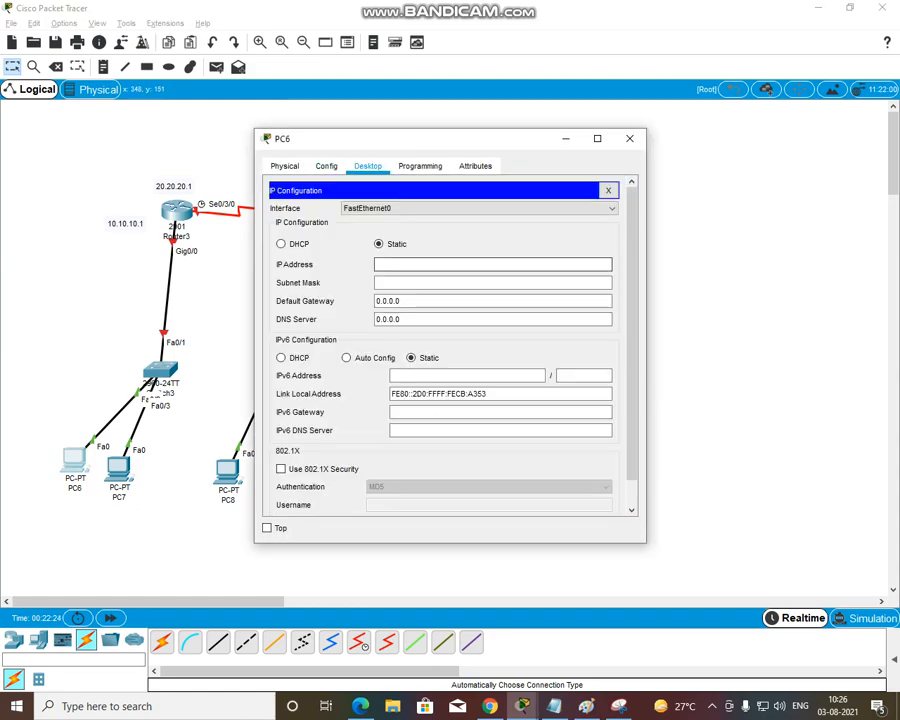
text(10.10.10.)
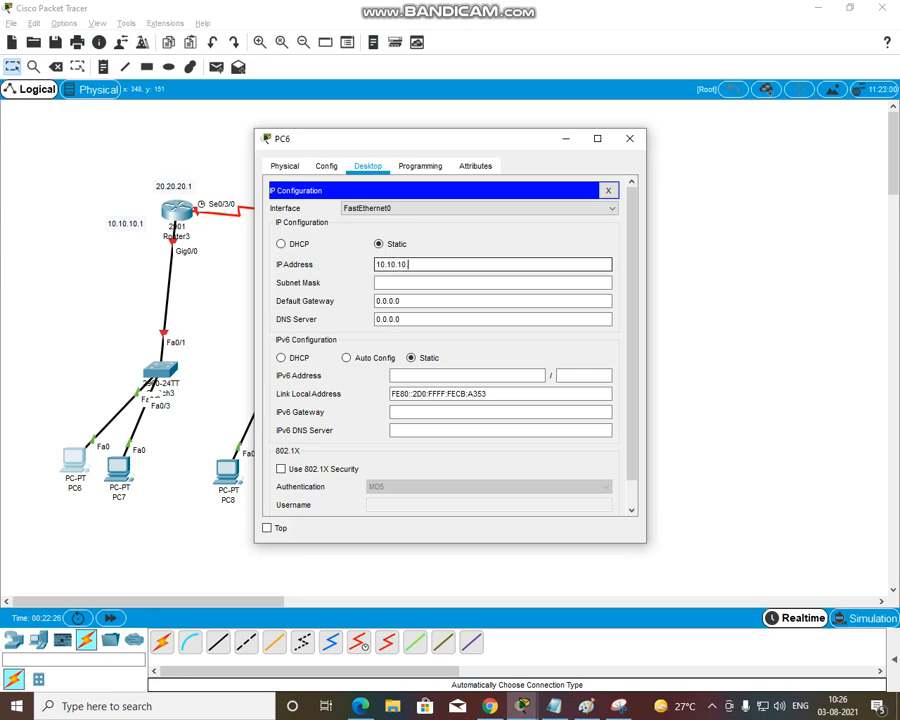
text(2)
key(Tab)
key(Tab)
text(10.10.10.)
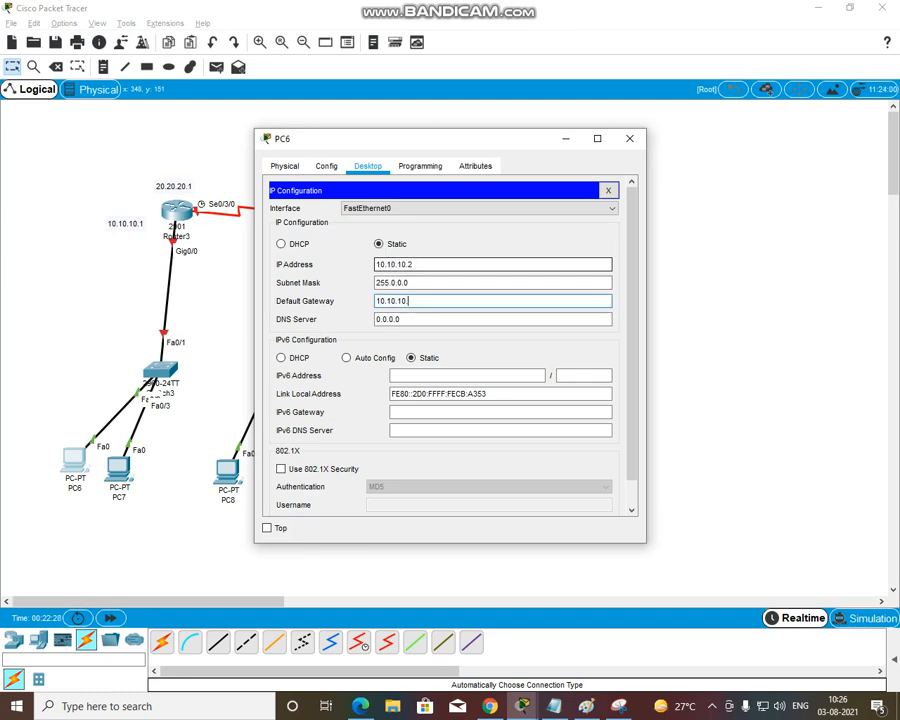
click(630, 139)
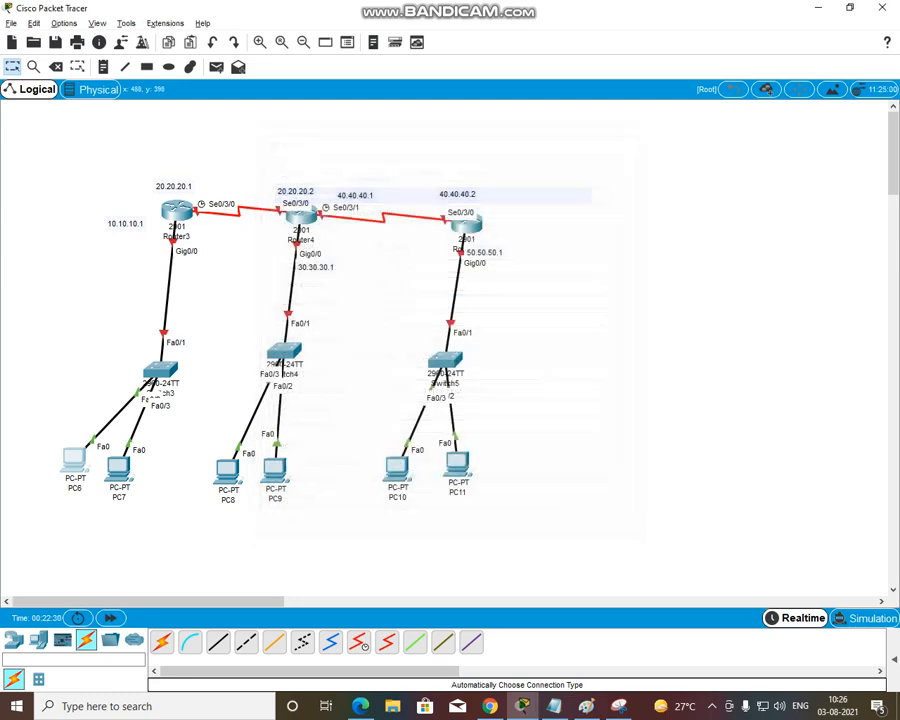
Give PC8 the static IP address 30.30.30.2 with mask 255.0.0.0 and default gateway 30.30.30.1
click(231, 472)
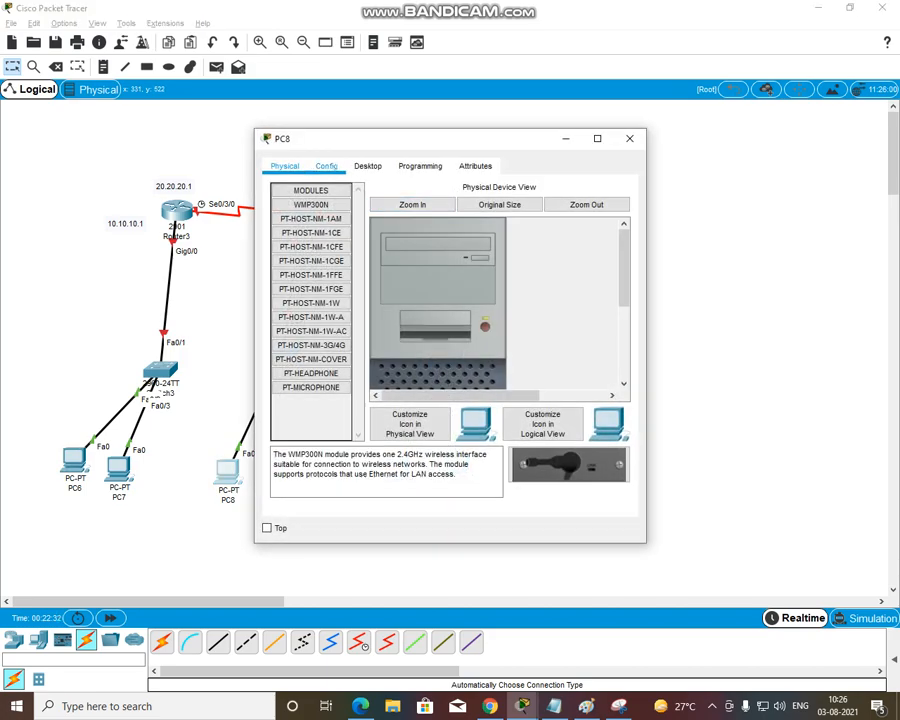
click(367, 166)
click(312, 222)
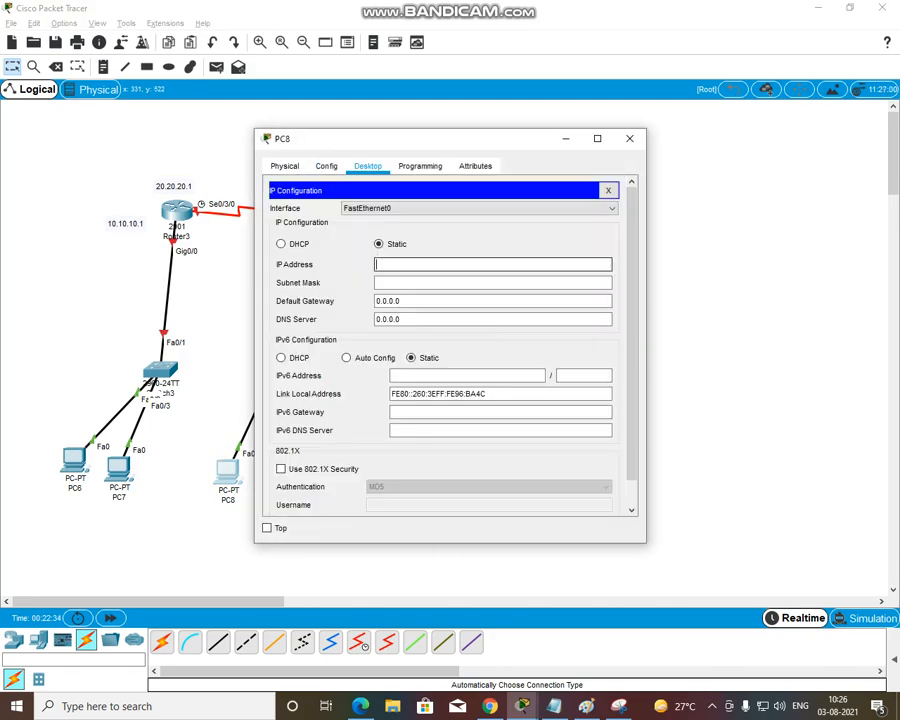
text(30.30.30.2)
key(Tab)
key(Tab)
text(30.)
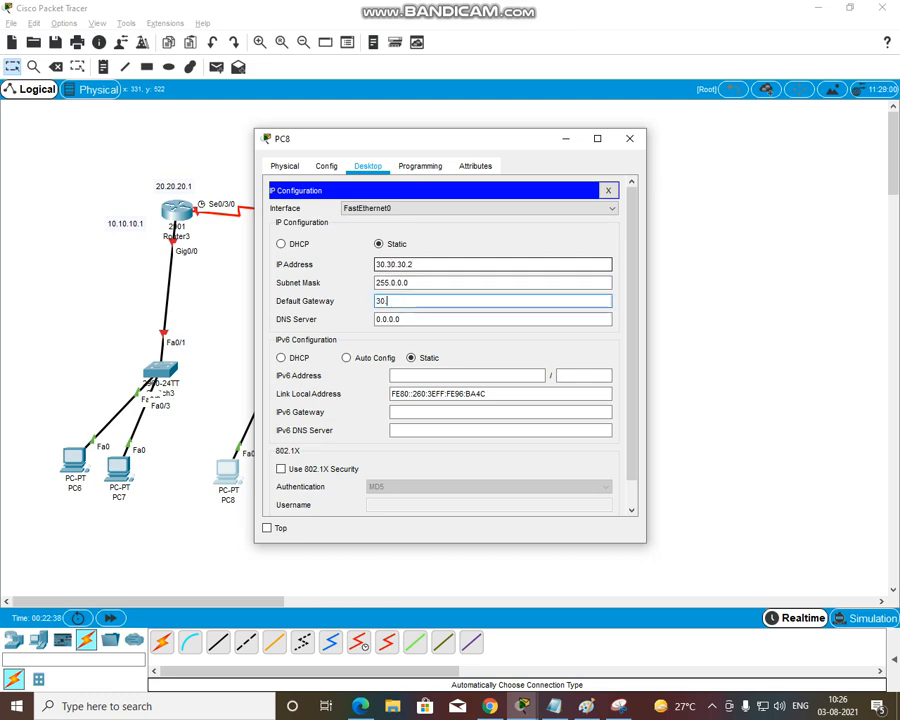
text(30.30.1)
click(629, 139)
Give PC10 the static IP address 50.50.50.2 with mask 255.0.0.0 and default gateway 50.50.50.1
click(395, 468)
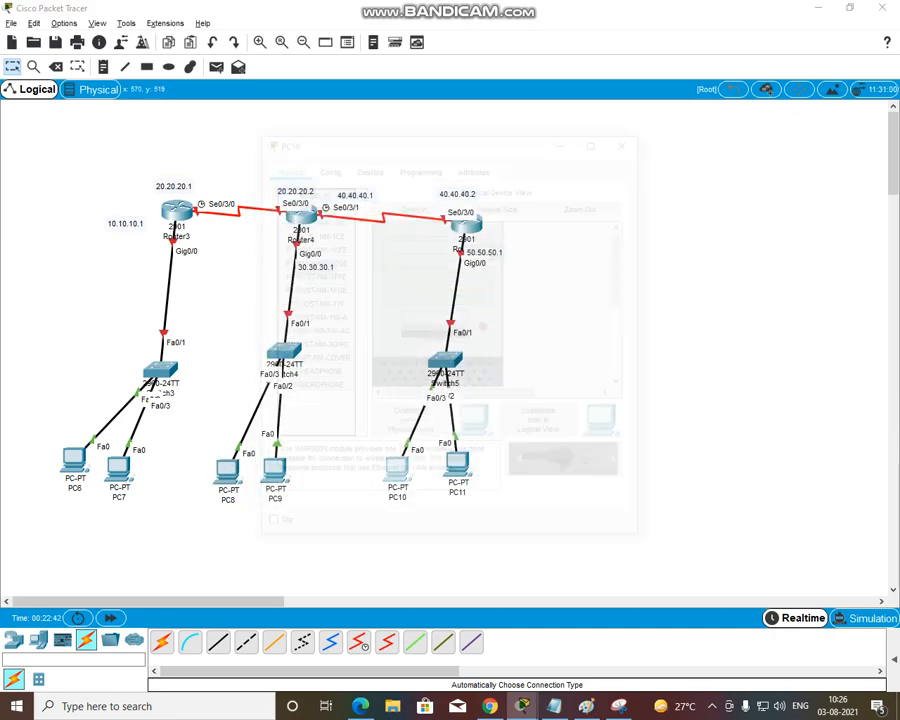
click(367, 166)
click(305, 220)
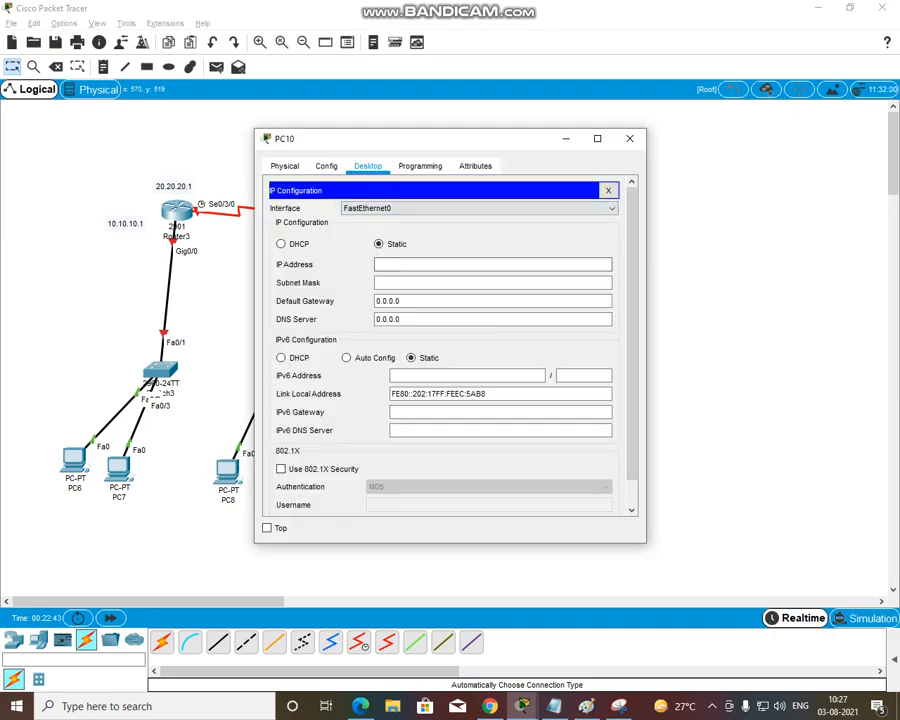
click(413, 265)
text(50.50)
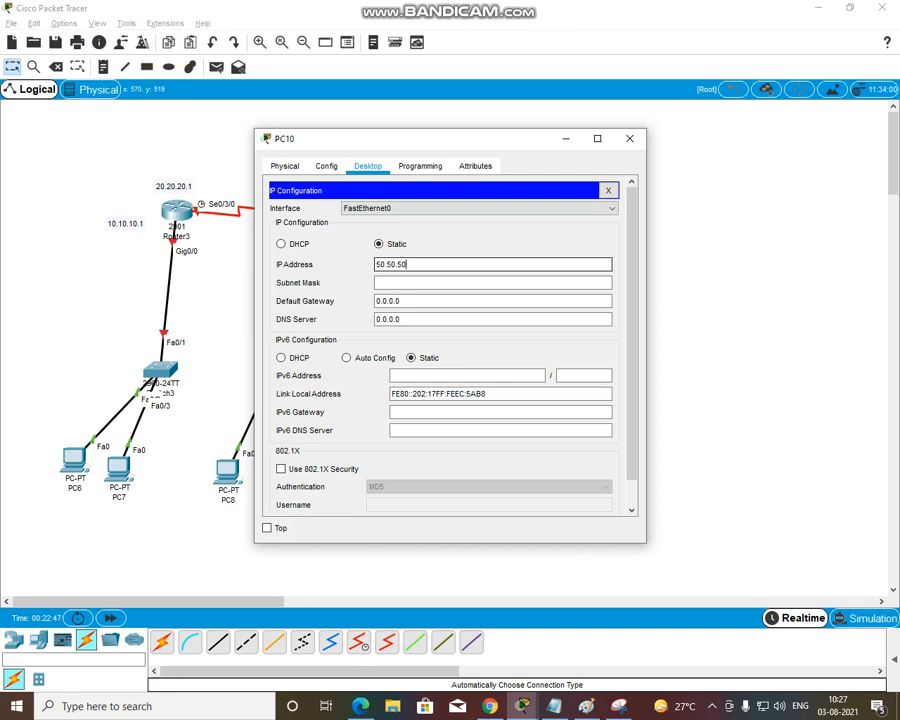
text(.52.2)
key(Tab)
key(Tab)
text(50.5)
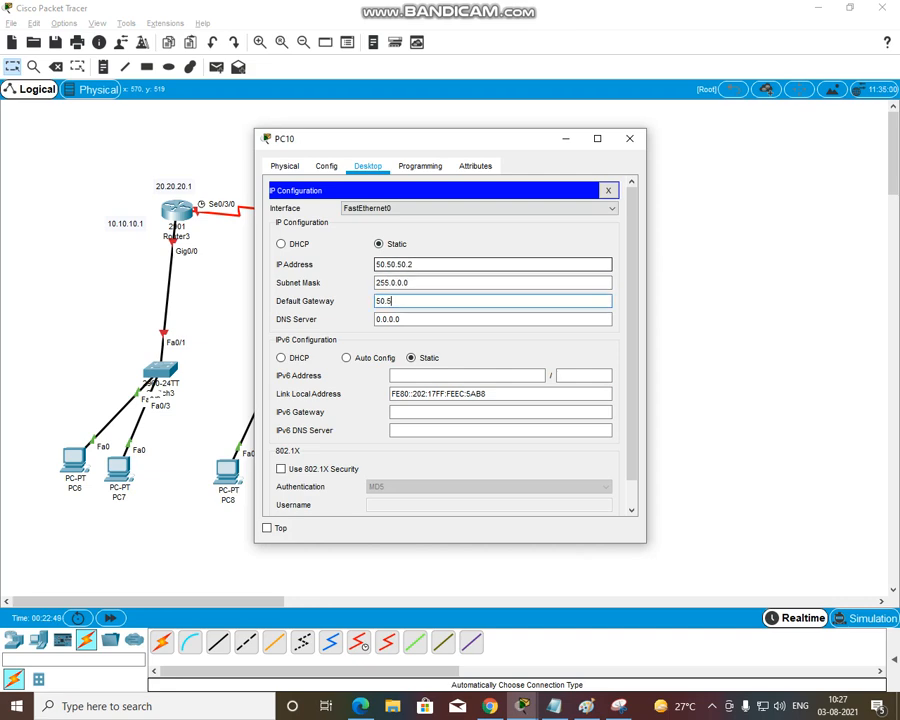
text(0.50.1)
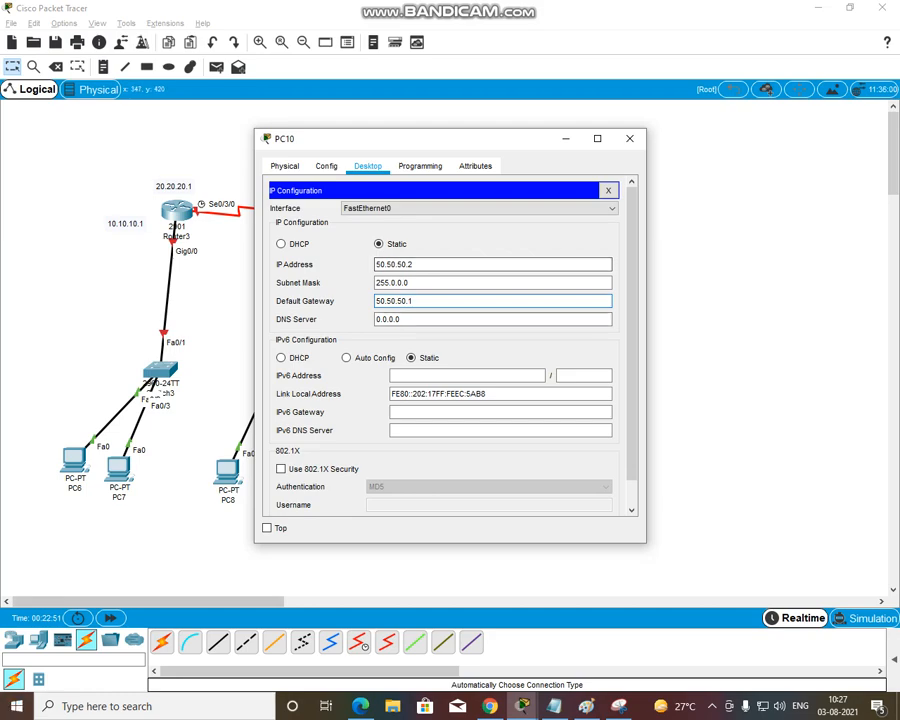
click(630, 139)
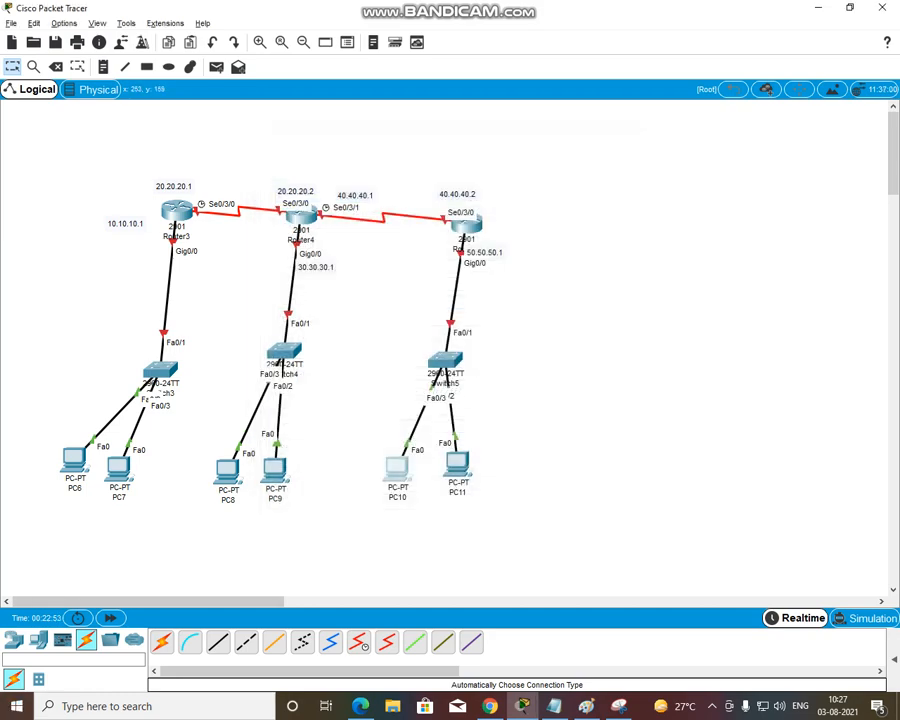
Open Router3's command line, decline the initial configuration dialog and enter global configuration mode from the terminal
click(180, 211)
drag(347, 139, 483, 138)
click(401, 168)
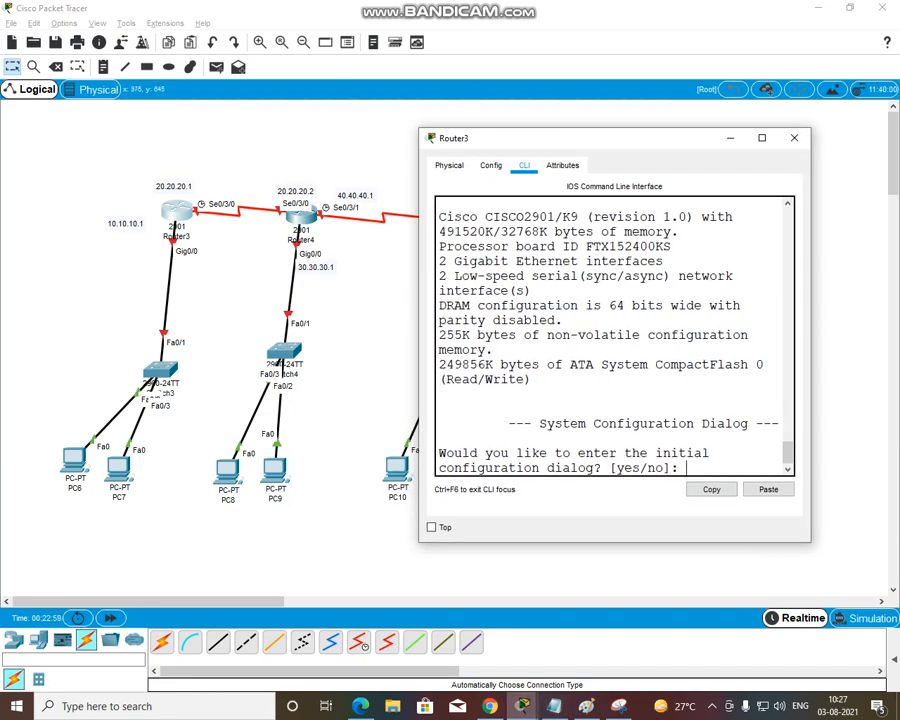
text(n)
key(Return)
key(Return)
text(en)
key(Tab)
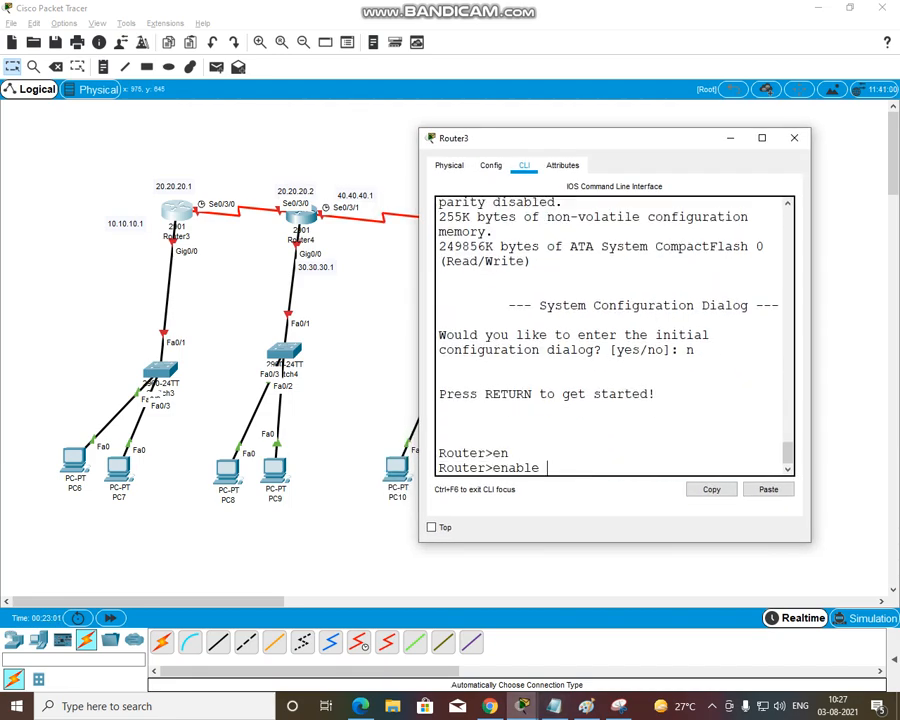
key(Return)
text(conf)
key(Tab)
key(Return)
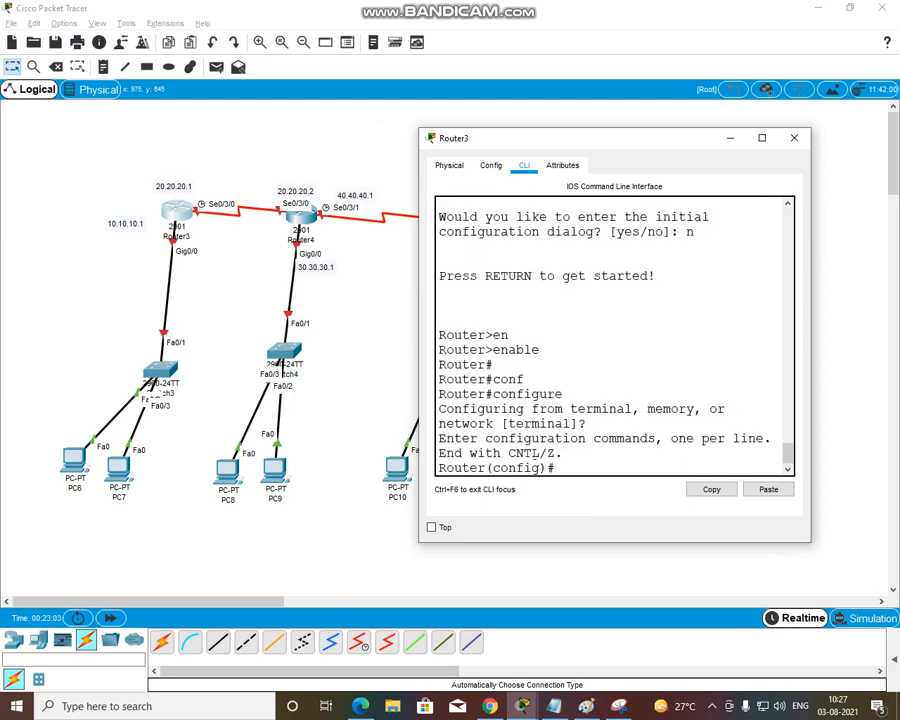
key(Return)
Assign IP address 20.20.20.1 with mask 255.0.0.0 to Router3's interface serial 0/3/0
text(in)
key(Tab)
text(se)
key(Tab)
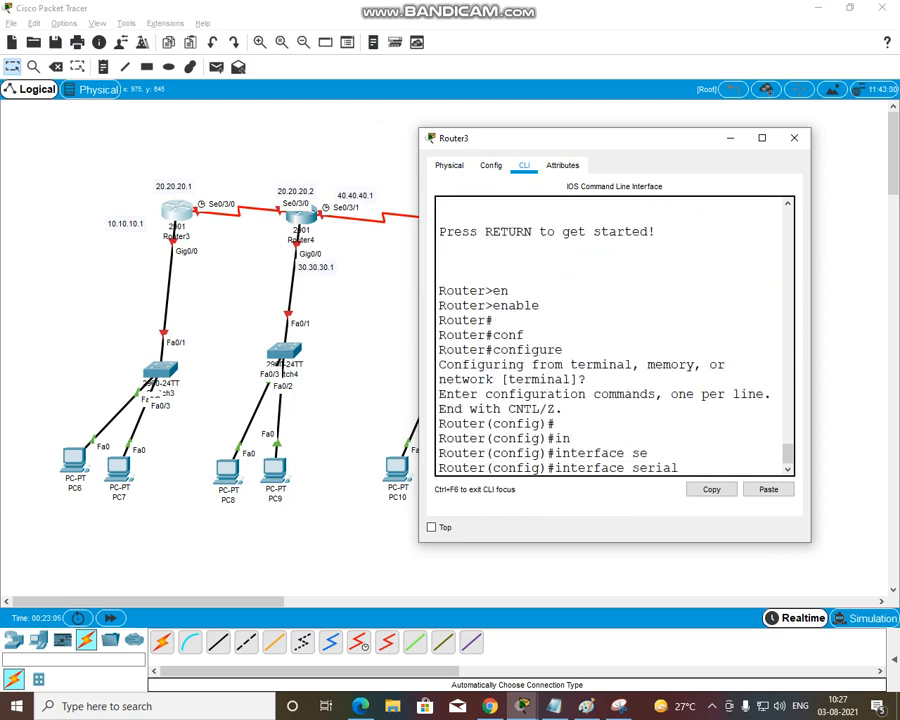
text(0/0)
key(BackSpace)
text(2)
key(BackSpace)
text(3/0)
key(Return)
text(ip ad)
key(Tab)
text(2)
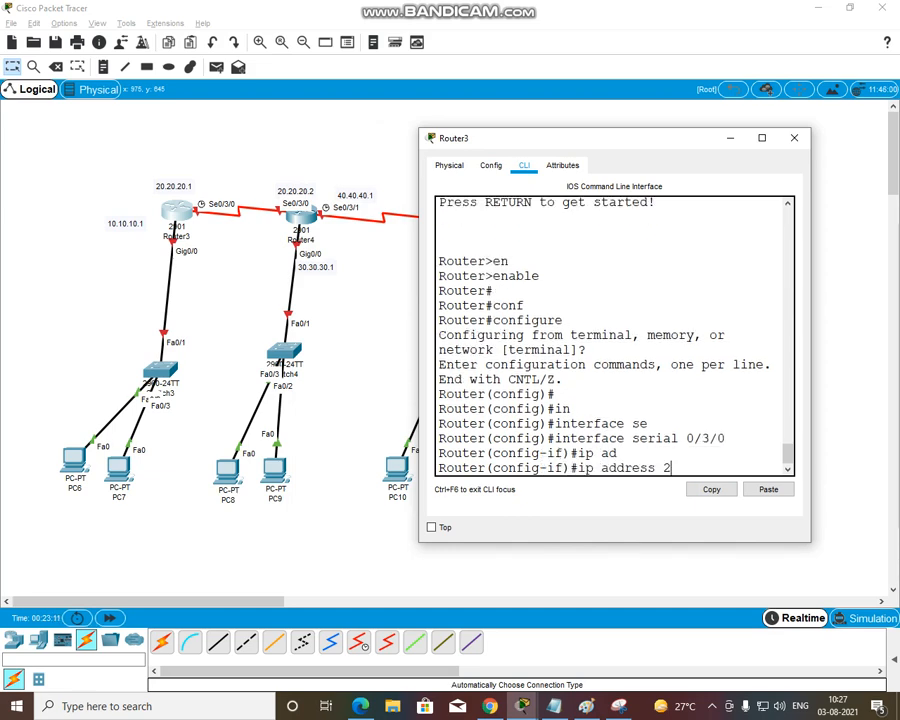
text(0.20.20.1 25)
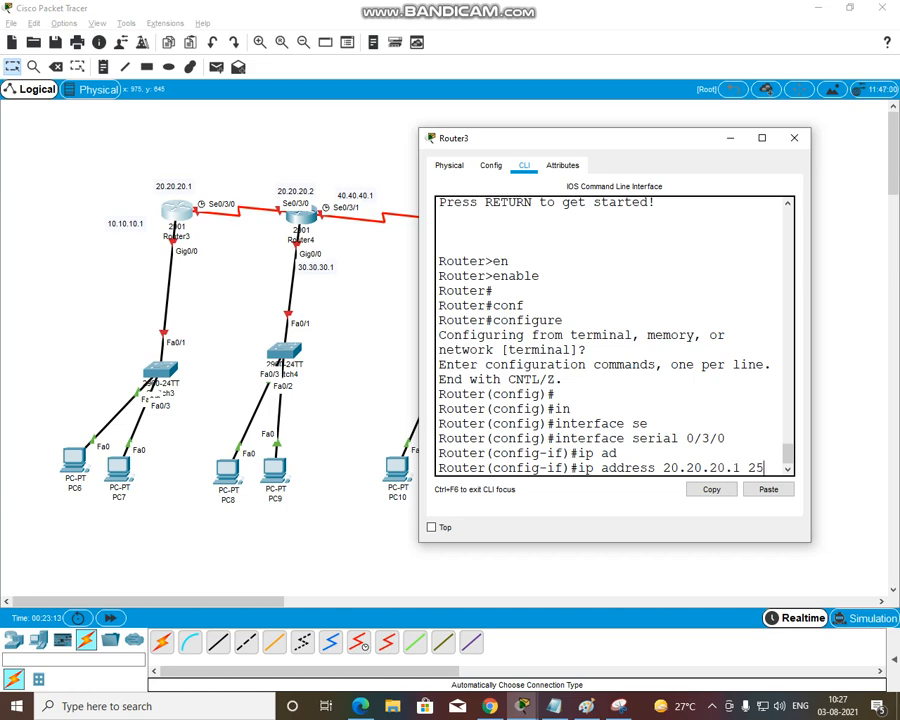
text(5.0.0.0)
key(Return)
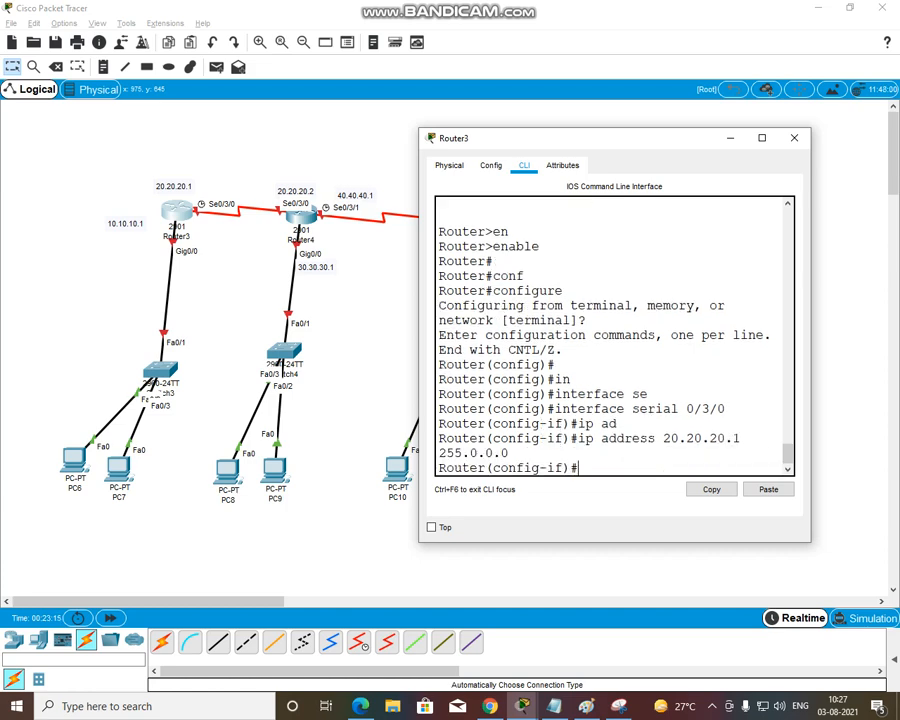
Enable Router3's serial 0/3/0 interface with the no shutdown command
text(no sh)
key(Tab)
key(Return)
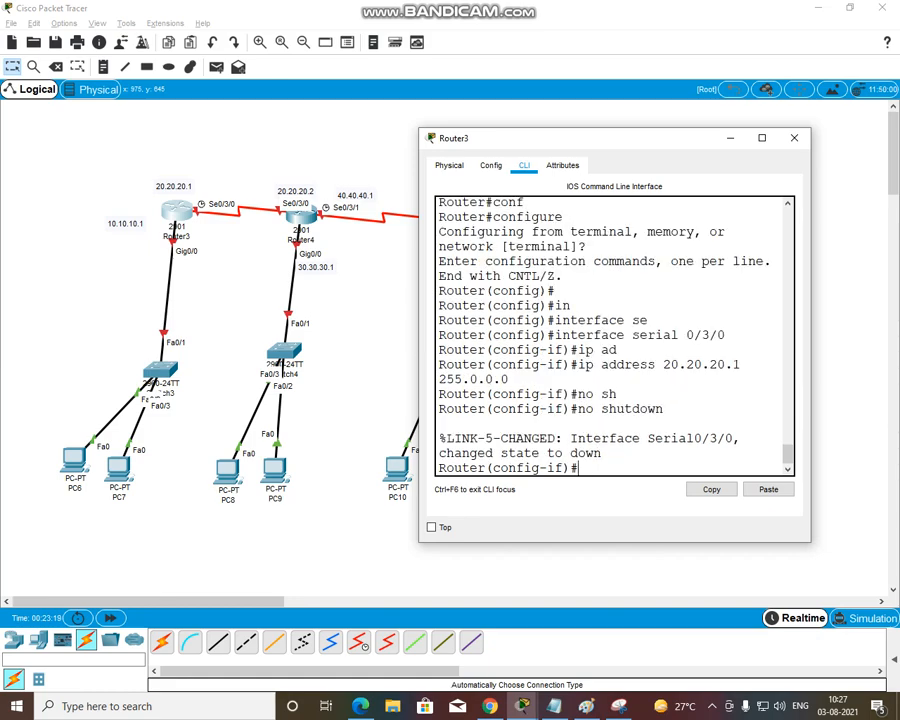
Set the clock rate on Router3's serial 0/3/0 interface to 64000 and exit to global configuration mode
text(clo)
key(Tab)
key(Tab)
text(64000)
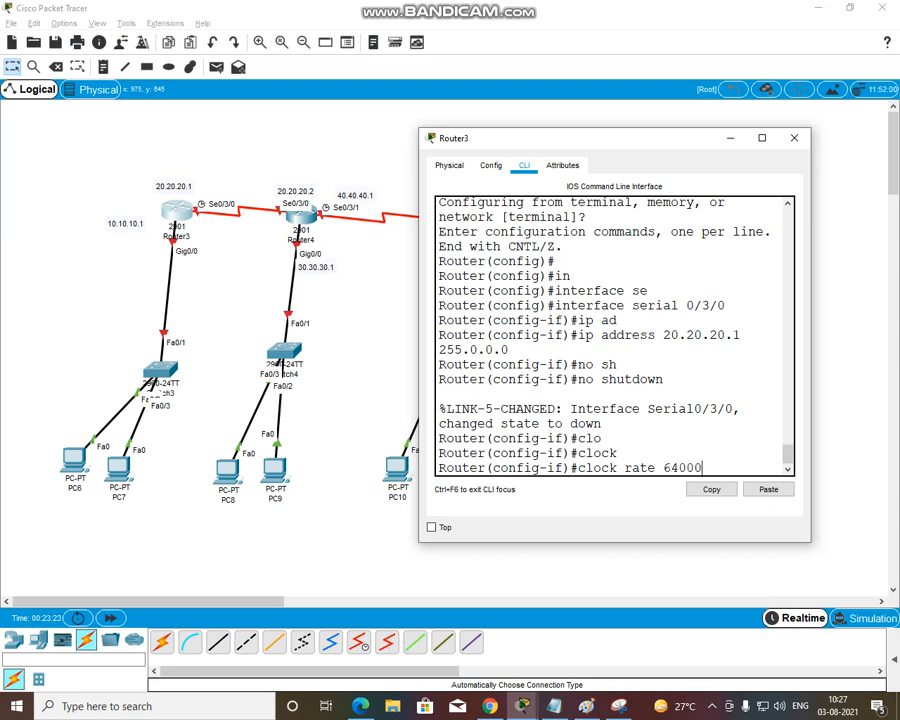
key(Return)
text(ex)
key(Tab)
key(Return)
key(Return)
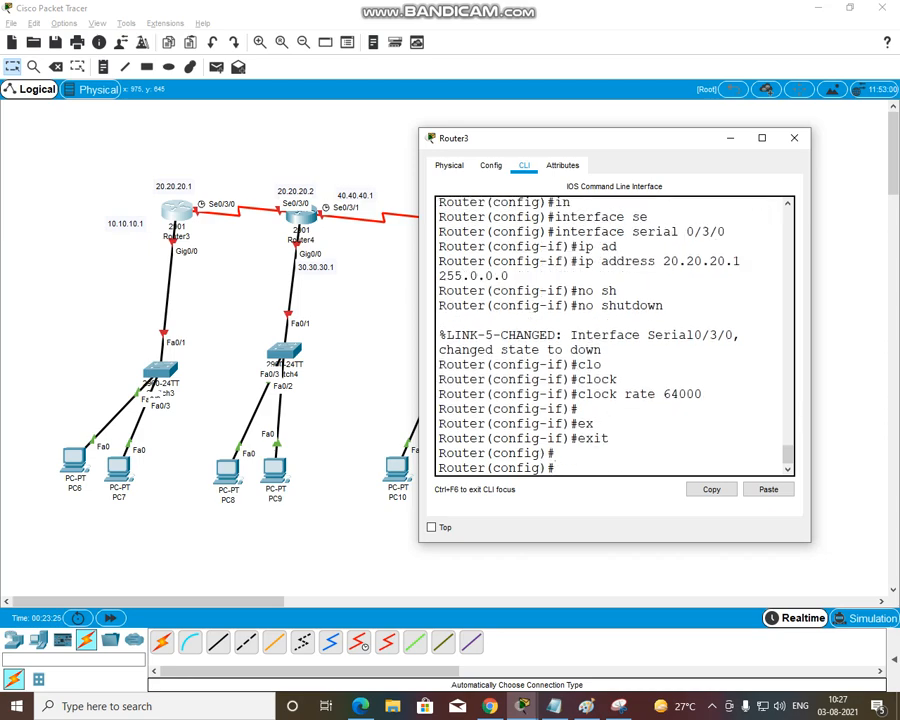
Enter interface configuration mode for Router3's gigabitEthernet 0/0
text(in)
key(Tab)
text(s)
key(Tab)
key(BackSpace)
key(BackSpace)
key(BackSpace)
key(BackSpace)
key(BackSpace)
key(BackSpace)
key(BackSpace)
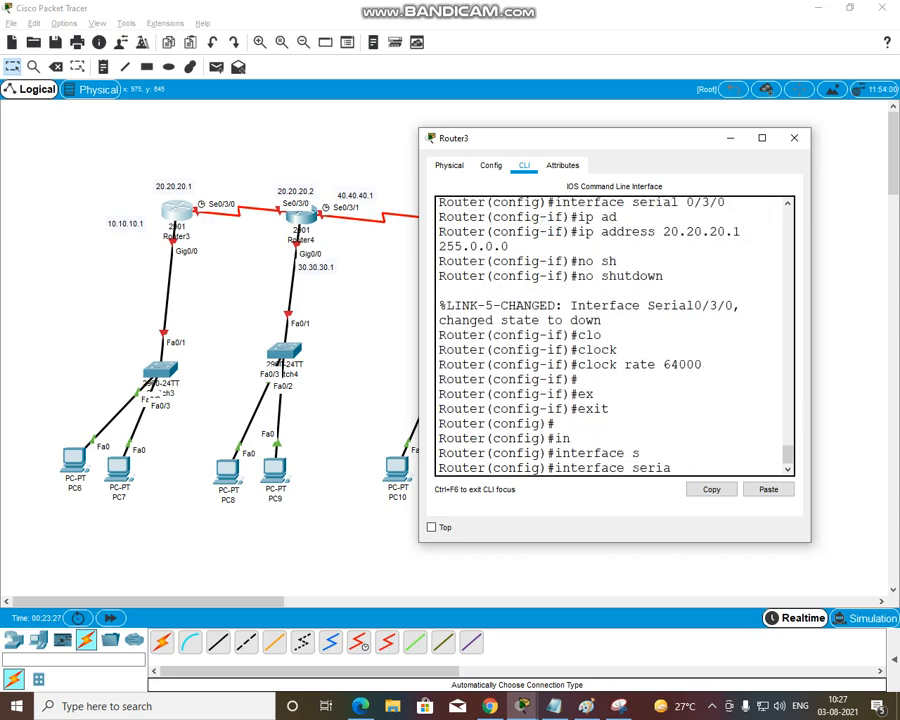
text(gi)
key(Tab)
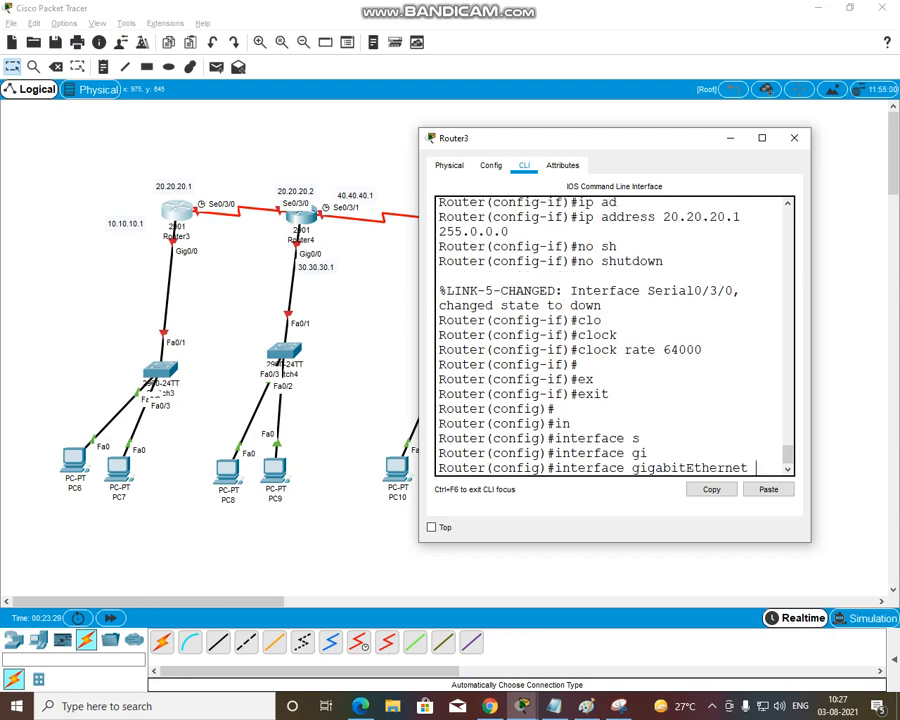
text(0/0)
key(Return)
Assign IP address 10.10.10.1 with mask 255.0.0.0 to Router3's gigabitEthernet 0/0 interface
text(address)
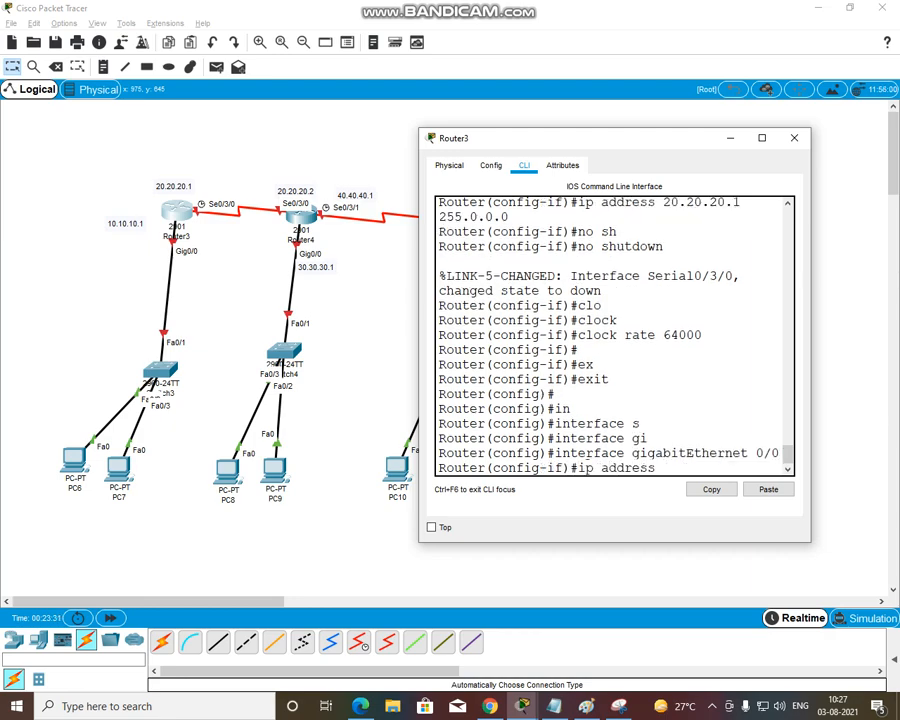
key(Tab)
text(10.10.10.1 2555.0)
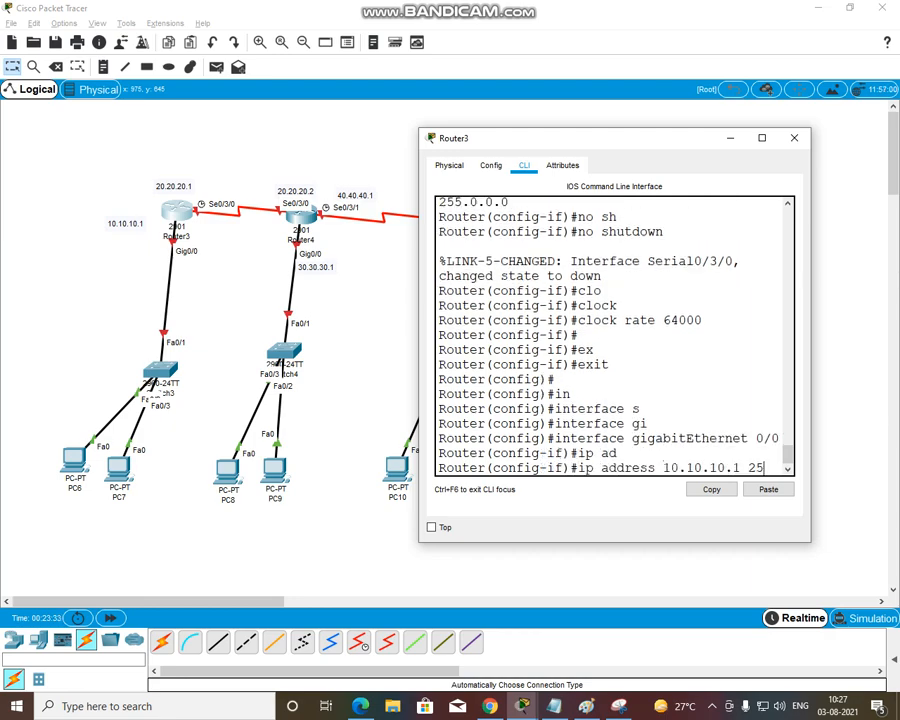
key(BackSpace)
key(BackSpace)
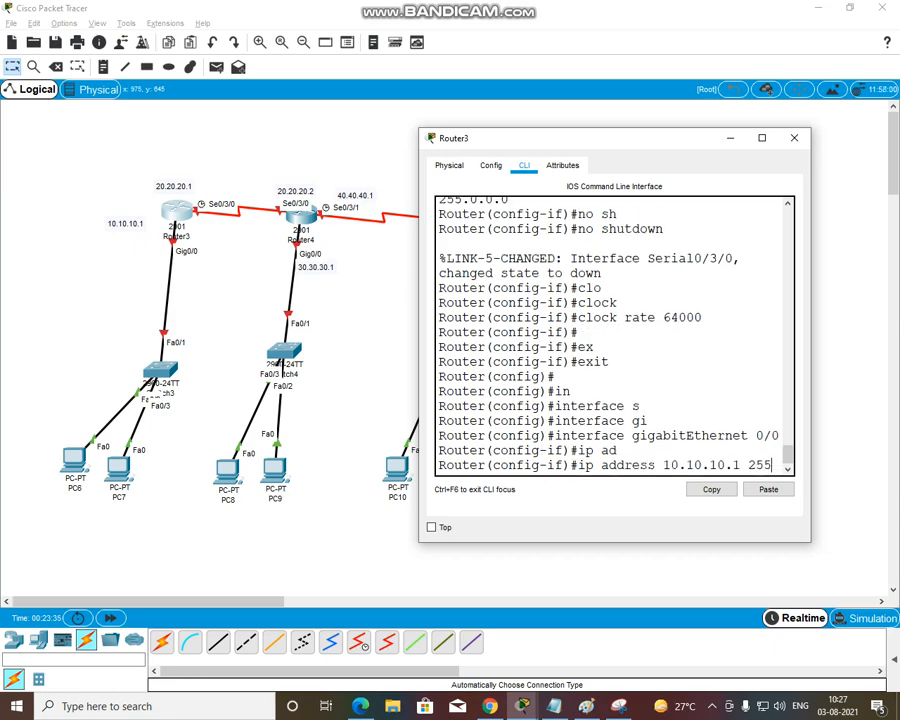
text(.0.0.0)
key(Return)
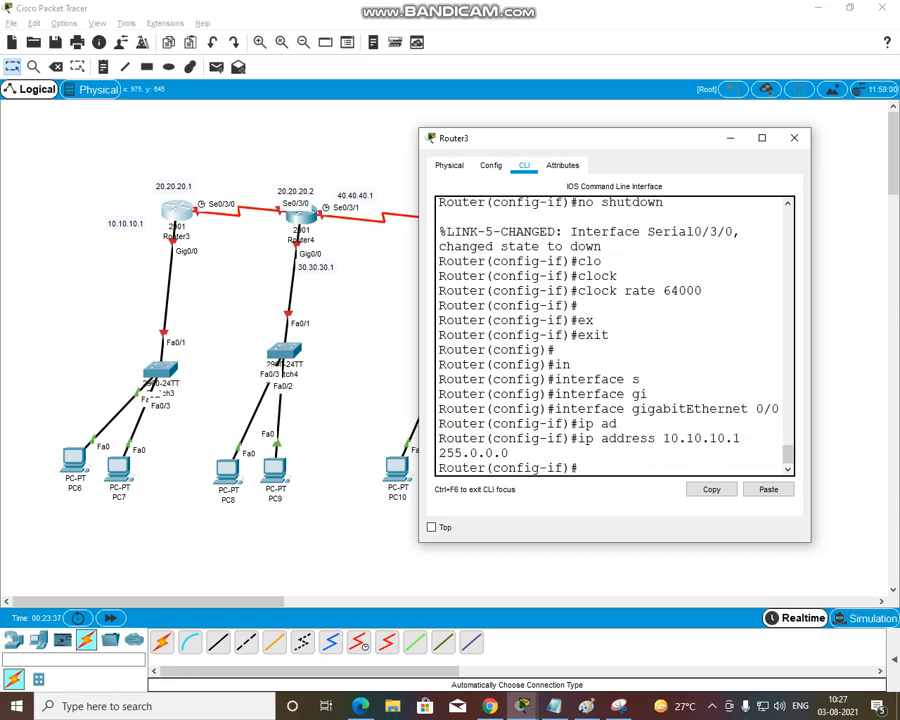
Enable Router3's gigabitEthernet 0/0 interface with the no shutdown command and exit to global configuration mode
text(no sh)
key(Tab)
key(Return)
key(Return)
key(Return)
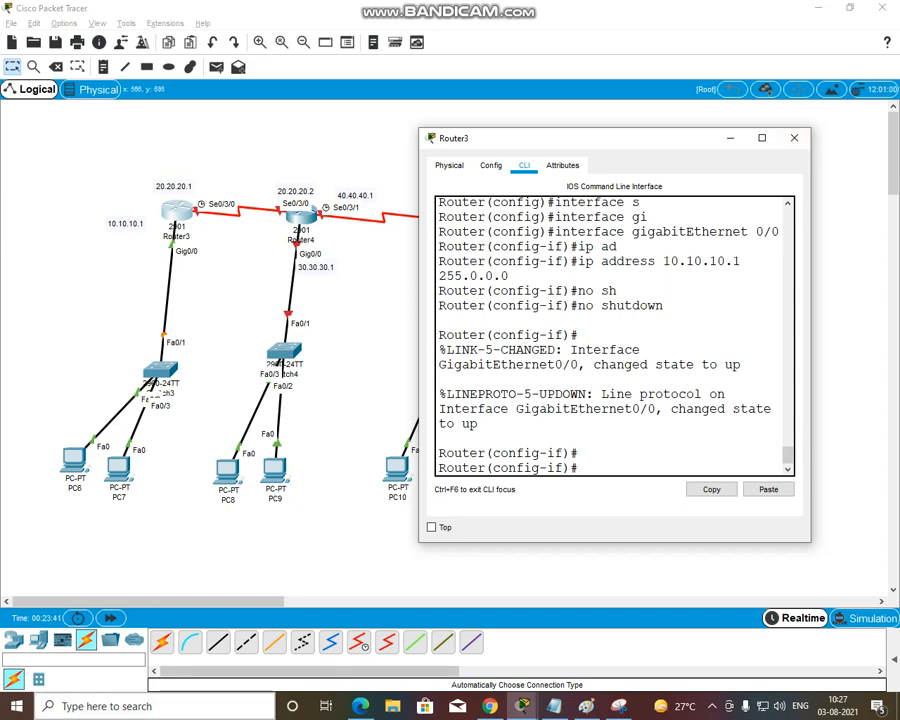
text(ex)
key(Tab)
key(Return)
key(Return)
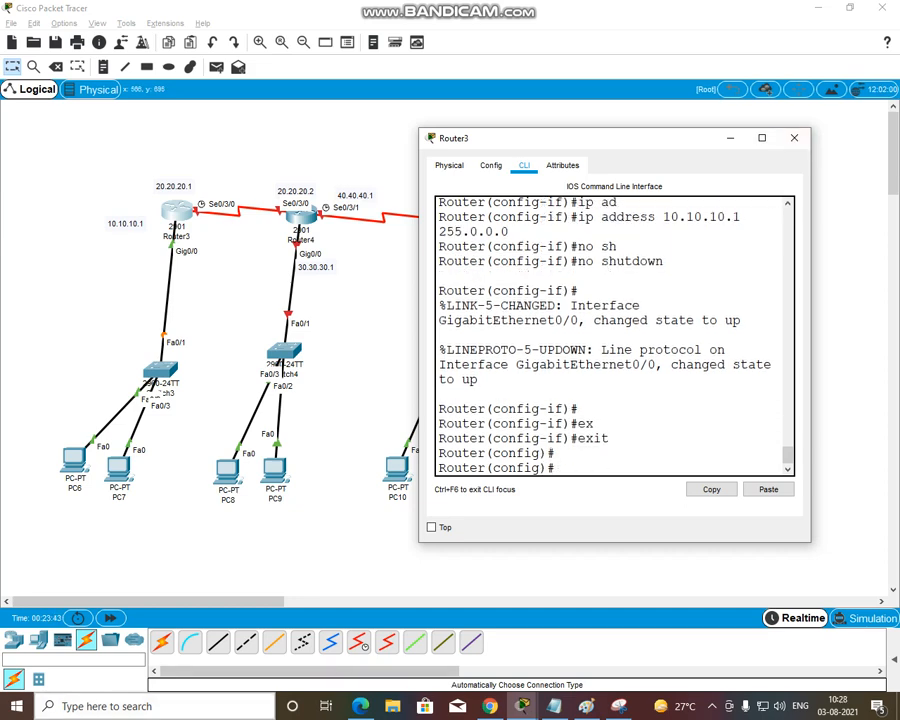
Set Router3's hostname to R1 and close its configuration window
text(ho)
key(Tab)
text(R1)
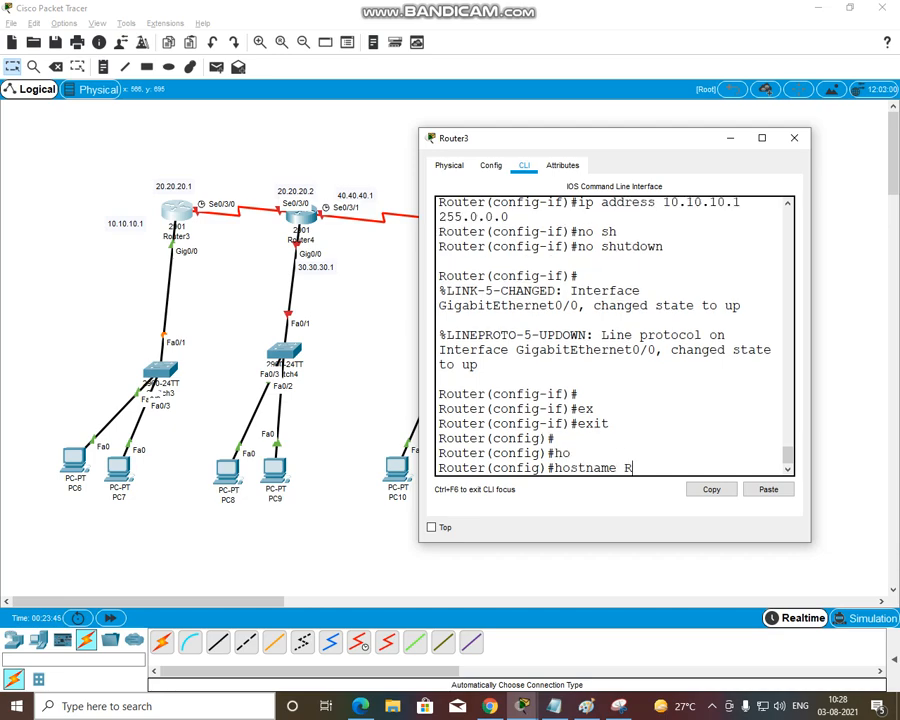
key(Return)
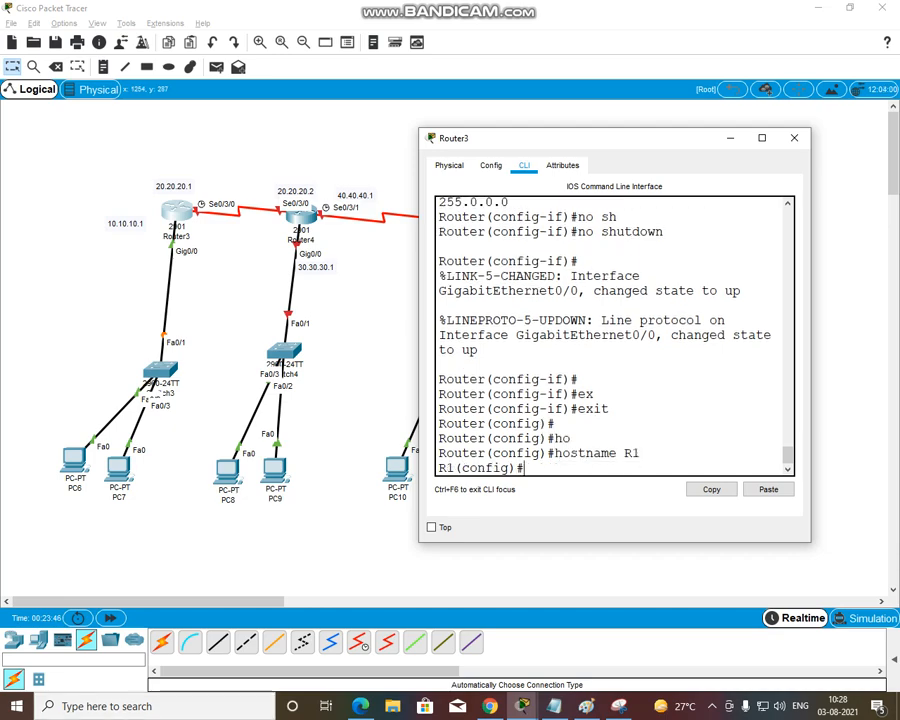
click(794, 138)
Open Router4's command line, dismissing the power error, and place its window clear of the first two routers
click(300, 213)
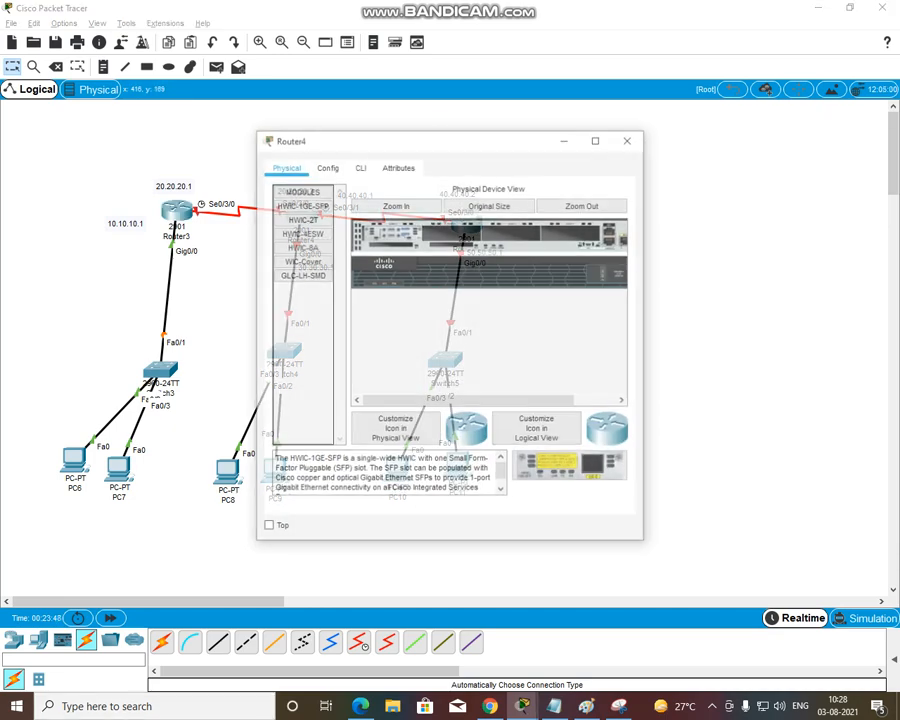
drag(426, 138, 720, 210)
click(655, 238)
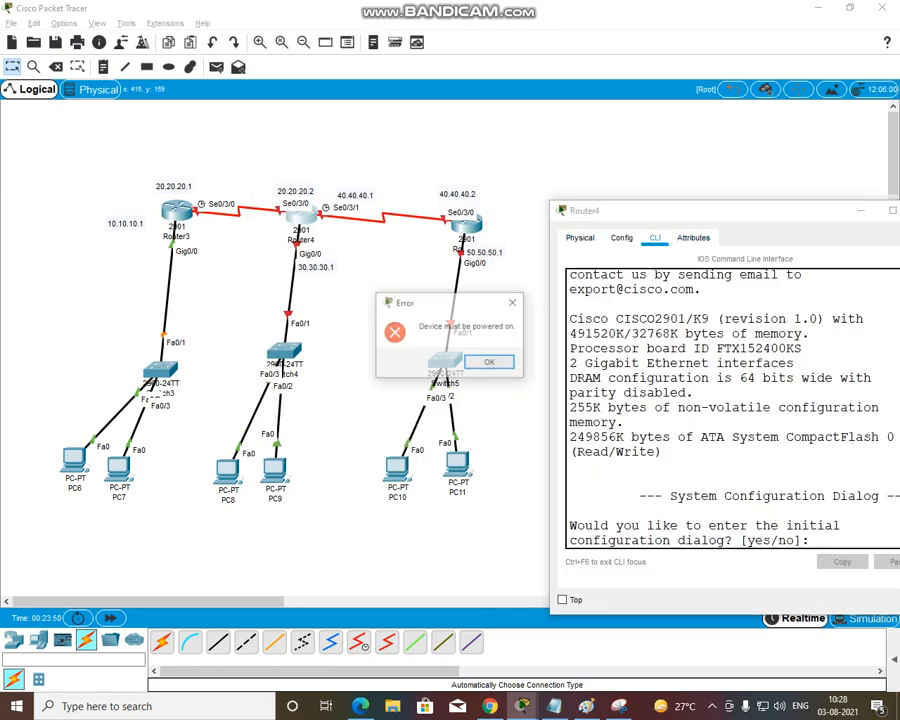
click(488, 362)
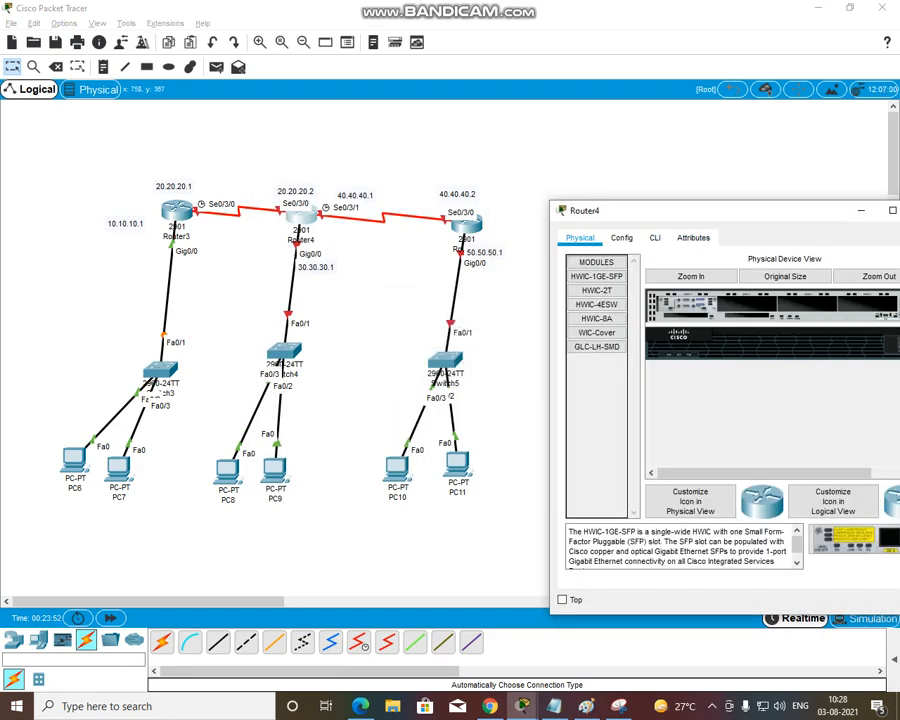
drag(650, 210, 565, 212)
click(570, 239)
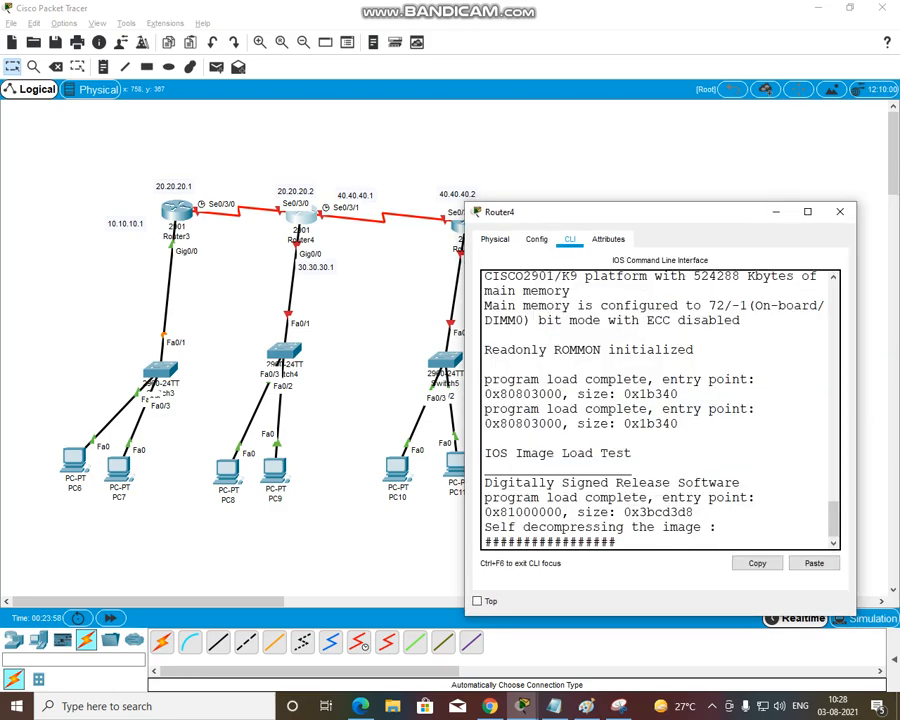
drag(690, 212, 694, 196)
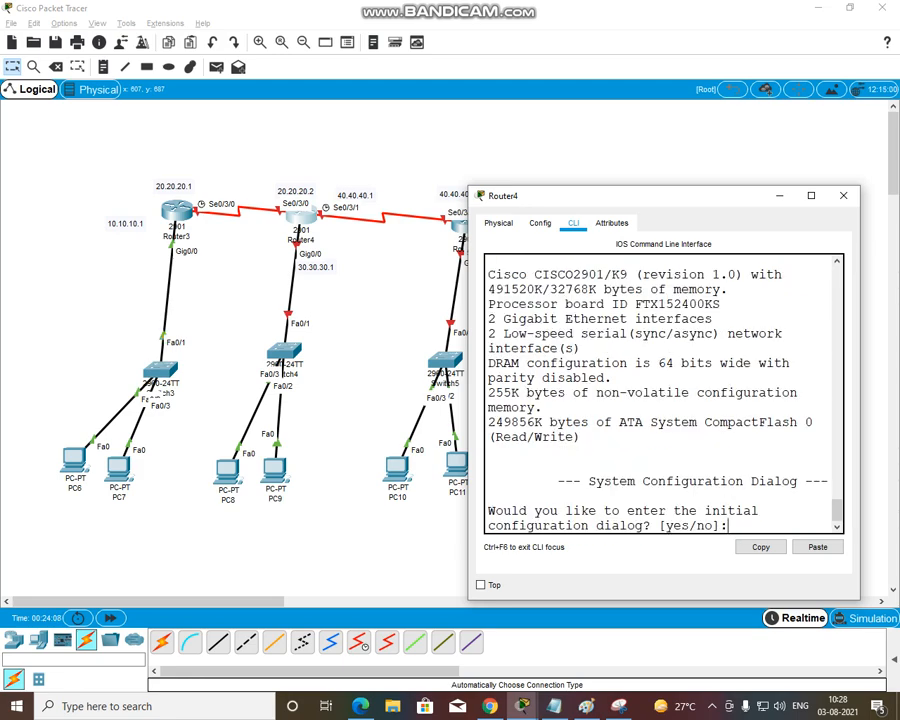
Decline Router4's initial configuration dialog, enable privileged mode and enter global configuration mode from the terminal
text(n)
key(Return)
key(Return)
key(Return)
text(en)
key(Tab)
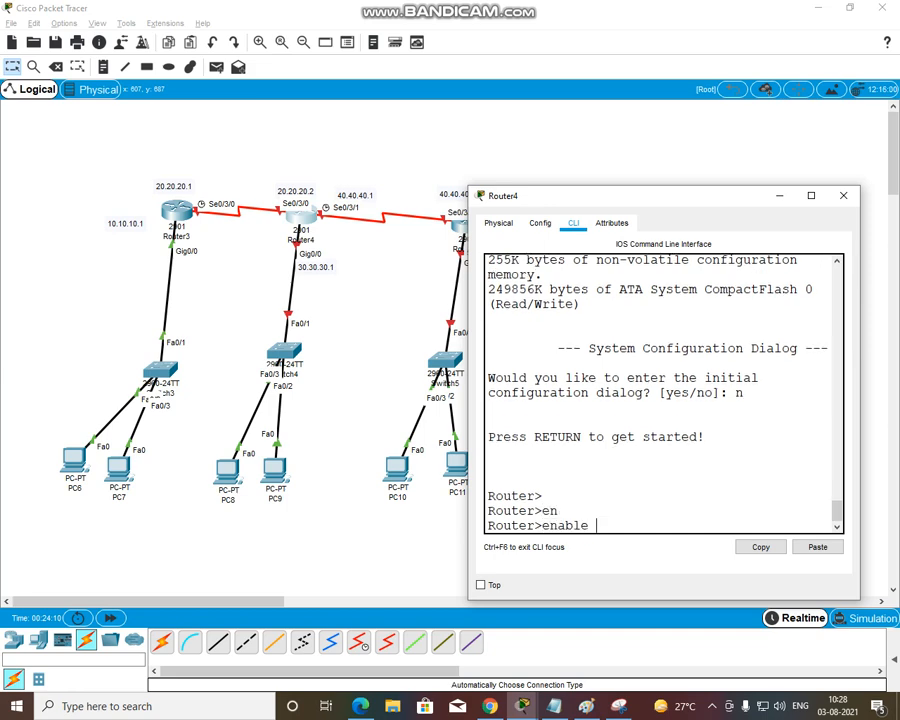
key(Return)
key(Return)
text(conf)
key(Tab)
key(Return)
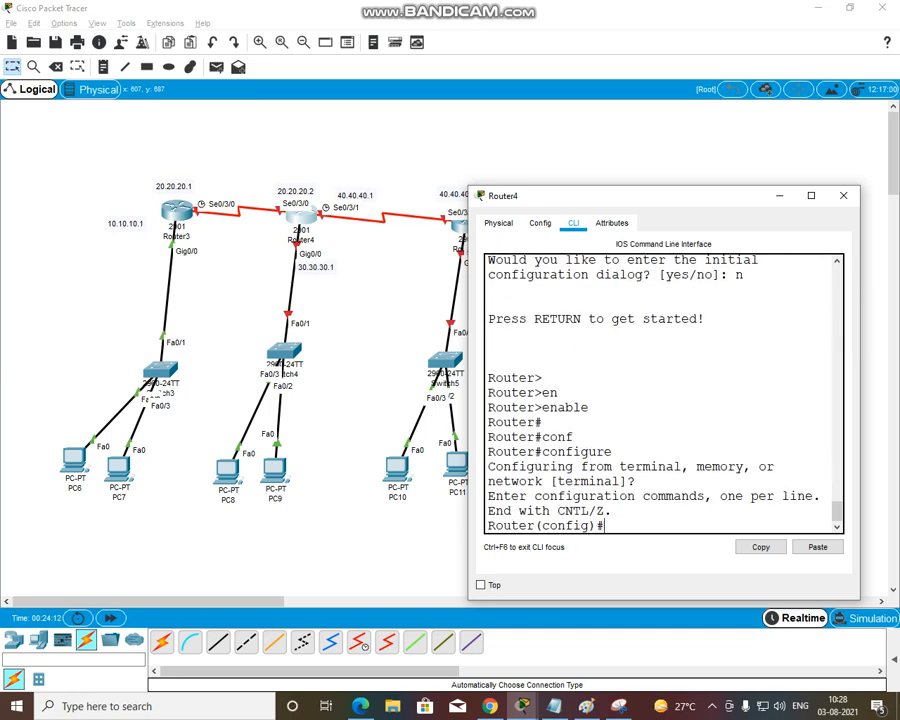
Enter interface configuration mode for Router4's serial 0/3/0
text(in)
key(Tab)
text(se)
key(Tab)
text(0)
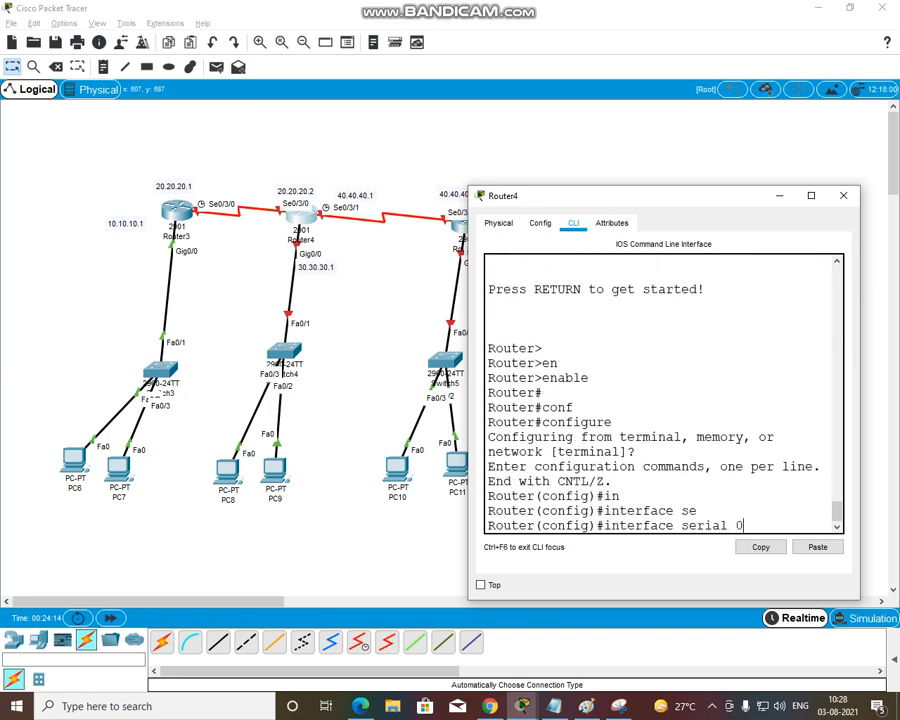
text(//)
key(BackSpace)
text(2/)
key(BackSpace)
key(BackSpace)
text(3/0)
key(Return)
Assign IP address 20.20.20.2 with mask 255.0.0.0 to Router4's serial 0/3/0 interface
text(ip ad)
key(Tab)
text(20.)
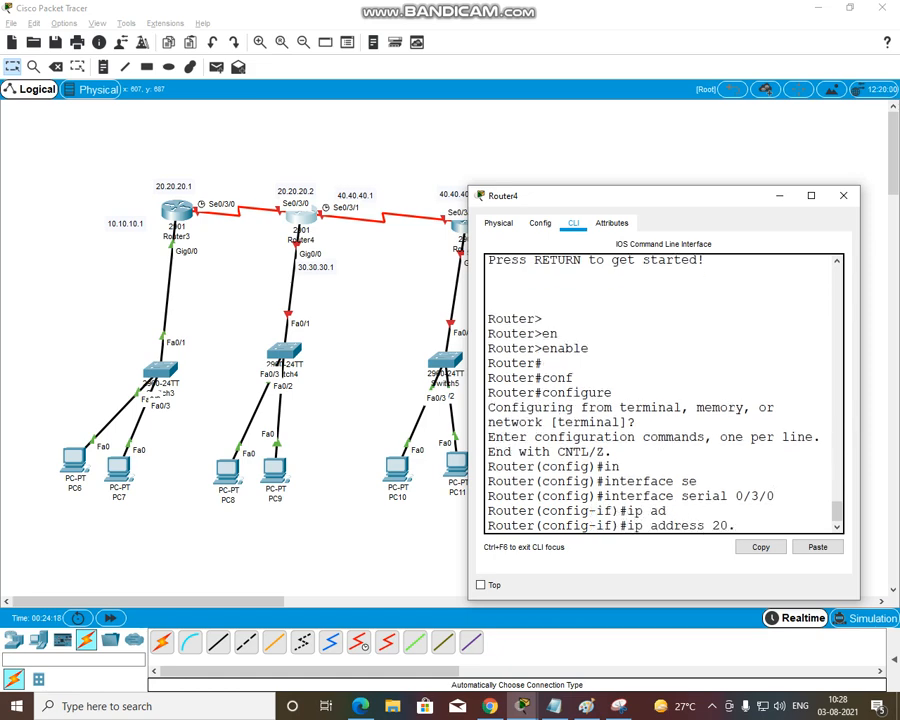
text(20.20.2 255..0.)
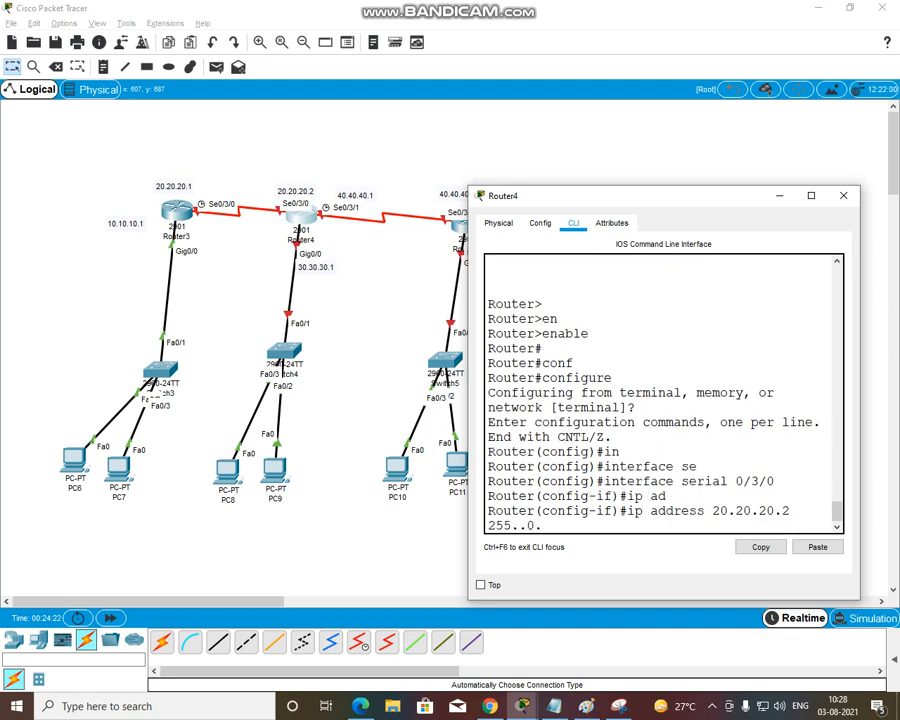
key(BackSpace)
text(0.0.0)
key(Return)
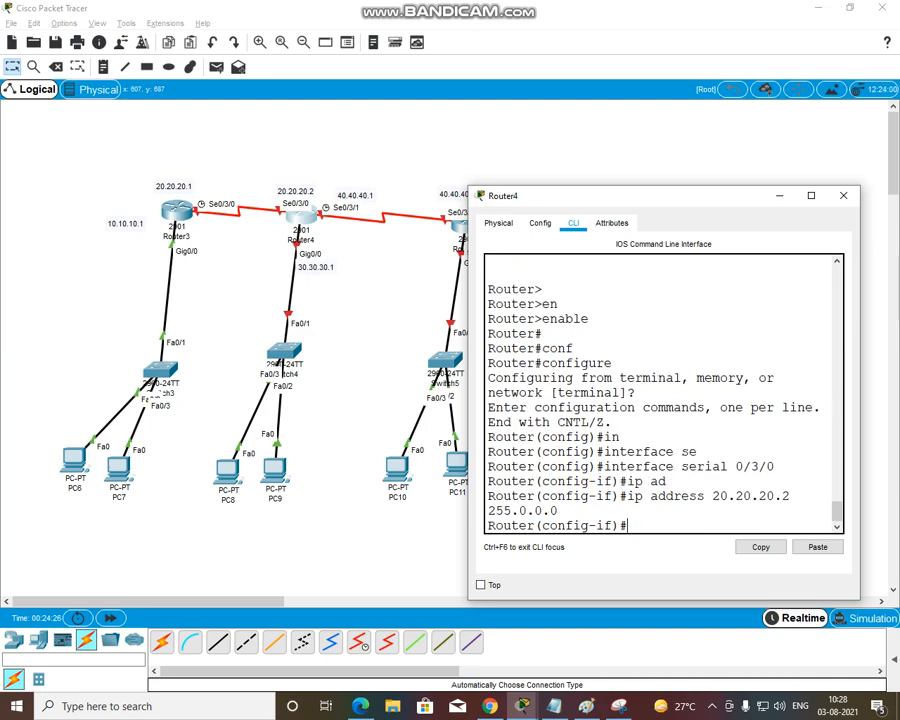
Enable Router4's serial 0/3/0 interface with the no shutdown command
text(no sh)
key(Tab)
key(Return)
Try to set a clock rate of 64000 on Router4's serial 0/3/0 interface
text(clo)
key(Tab)
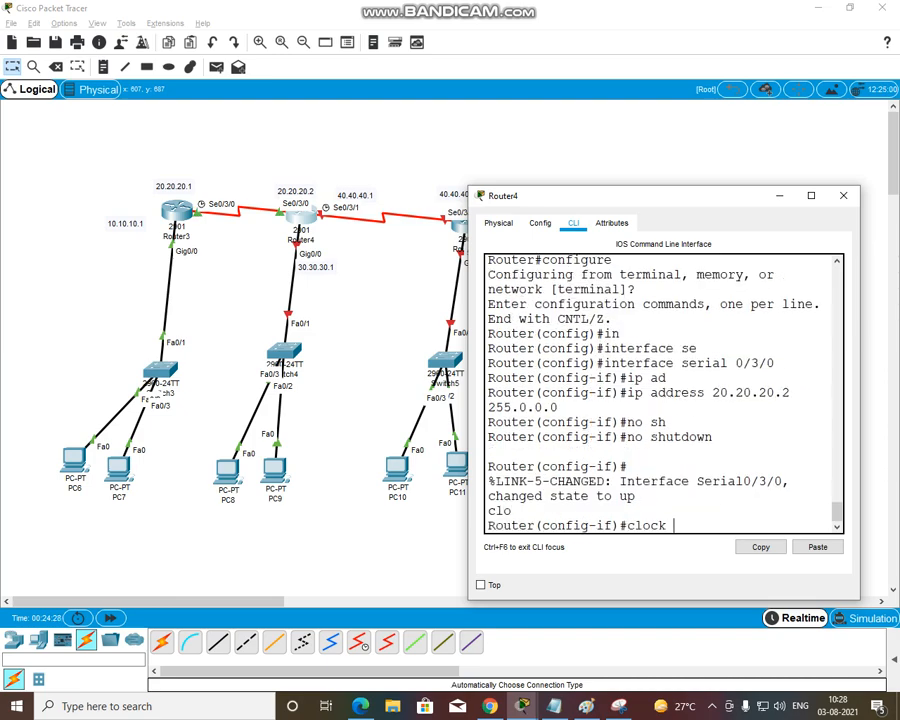
text(rate)
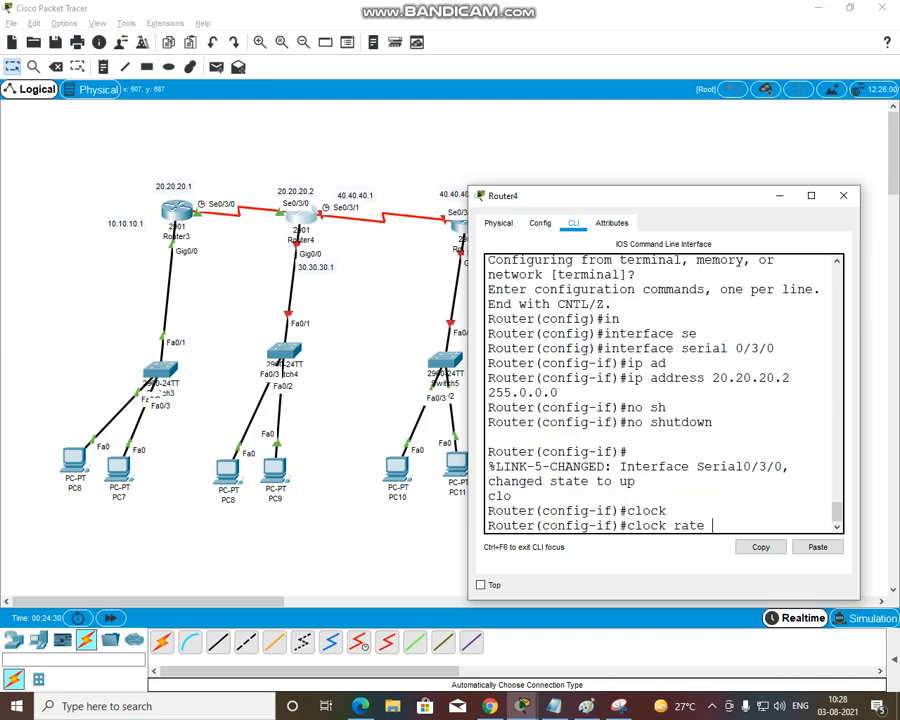
text( 64000)
key(BackSpace)
key(Return)
key(Return)
key(Return)
Issue the no shutdown command again on Router4's serial 0/3/0 interface
text(no sh)
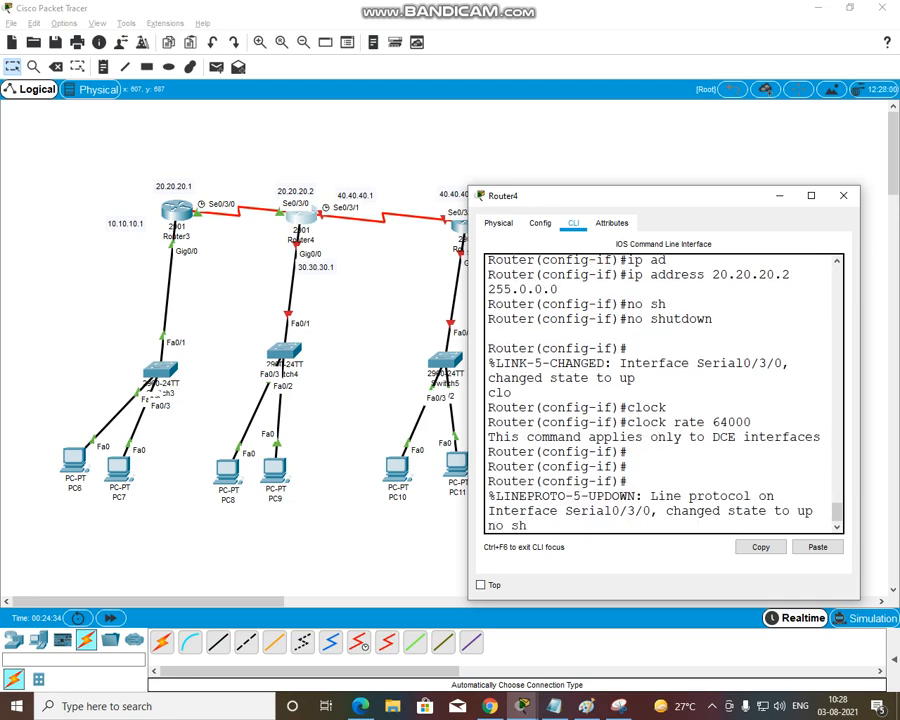
key(Tab)
text(\)
key(BackSpace)
key(BackSpace)
key(BackSpace)
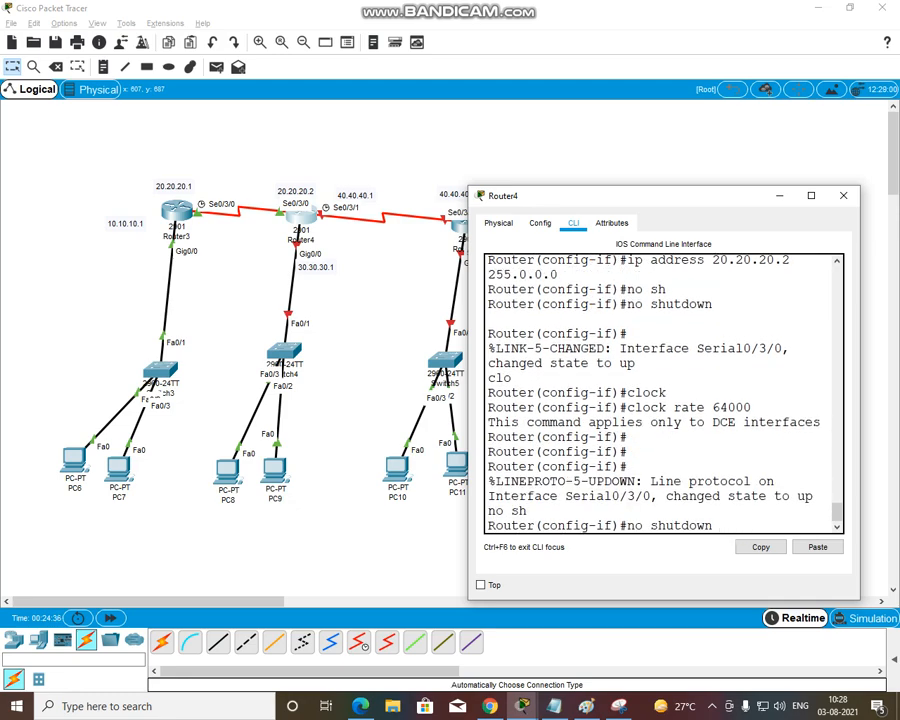
text(\\)
key(BackSpace)
key(BackSpace)
key(BackSpace)
key(Return)
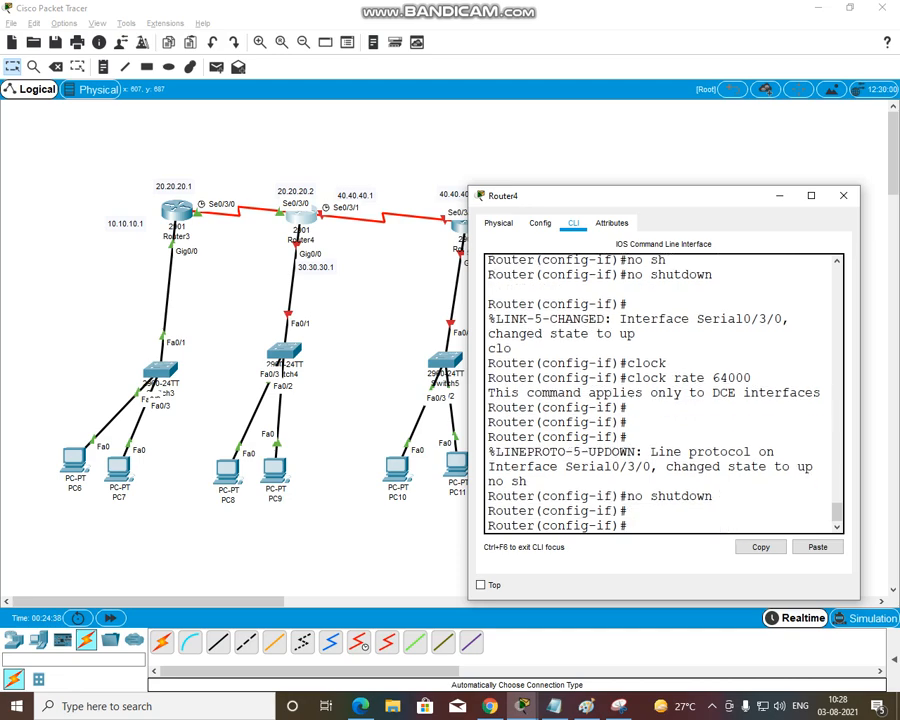
Exit Router4's serial 0/3/0 configuration and enter interface configuration mode for serial 0/3/1
text(ex)
key(Tab)
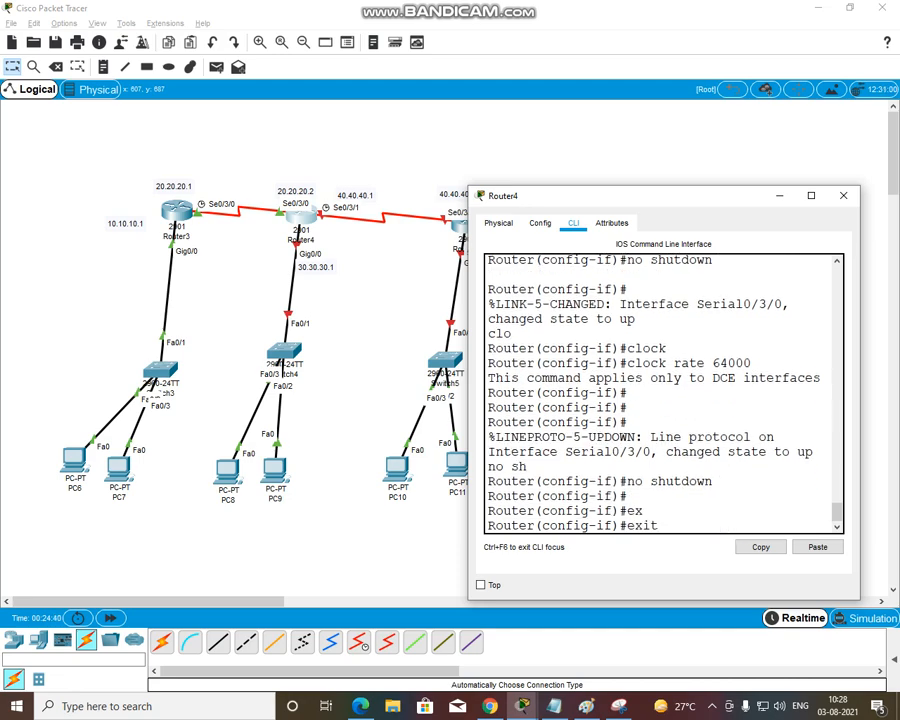
key(Return)
key(Return)
text(in)
key(Tab)
text(se)
key(Tab)
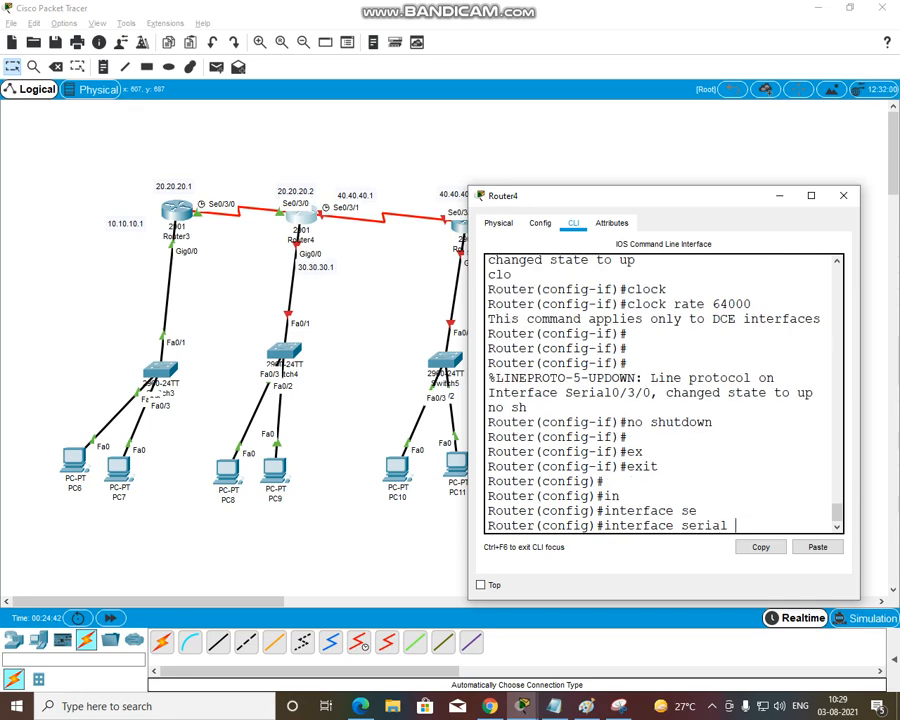
text(0/3/1)
key(Return)
Assign IP address 40.40.40.1 with mask 255.0.0.0 to Router4's serial 0/3/1 interface
text(ip ad)
key(Tab)
text(4)
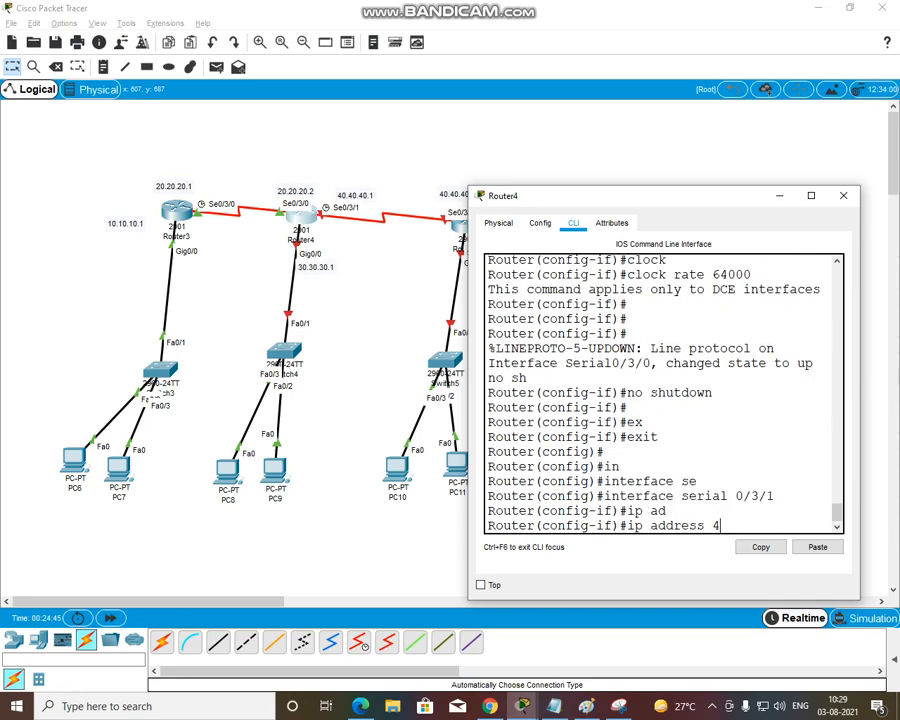
text(0.410.)
key(BackSpace)
key(BackSpace)
text(0.40.40.1 2)
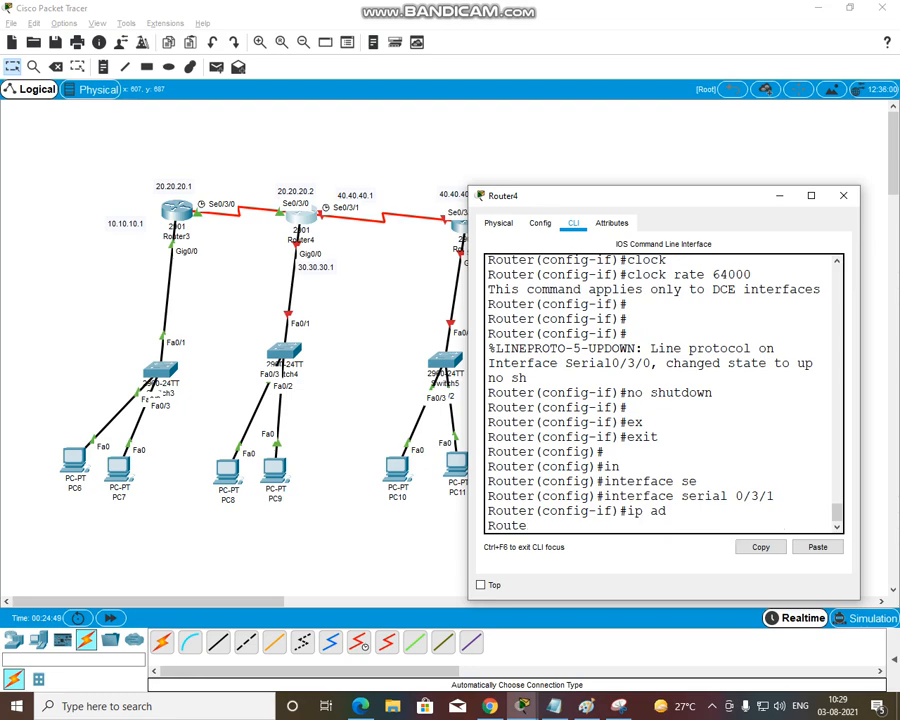
text(55.00.)
key(BackSpace)
key(BackSpace)
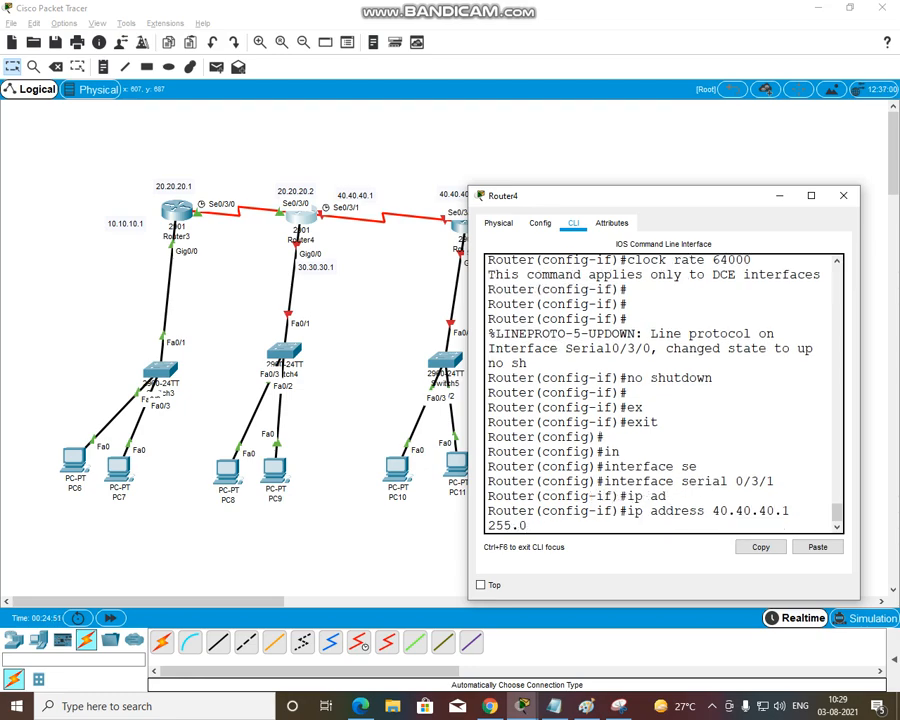
text(.0.0)
key(Return)
Enable Router4's serial 0/3/1 interface with the no shutdown command
text(no)
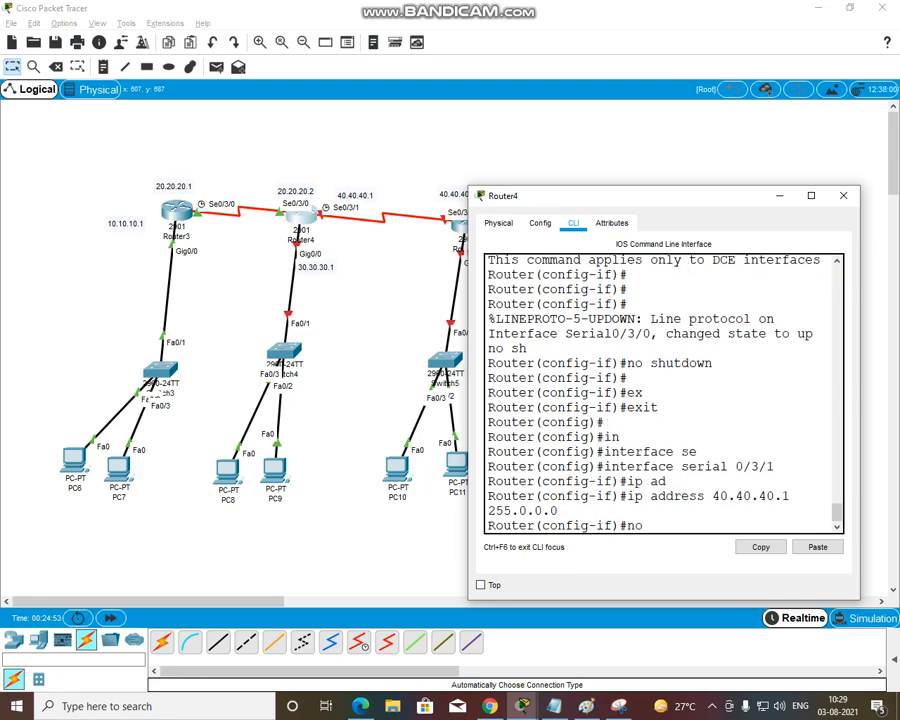
text( sh)
key(Tab)
key(Return)
Set the clock rate of Router4's serial 0/3/1 interface to 64000
key(Return)
text(clo)
key(Tab)
key(Tab)
key(Tab)
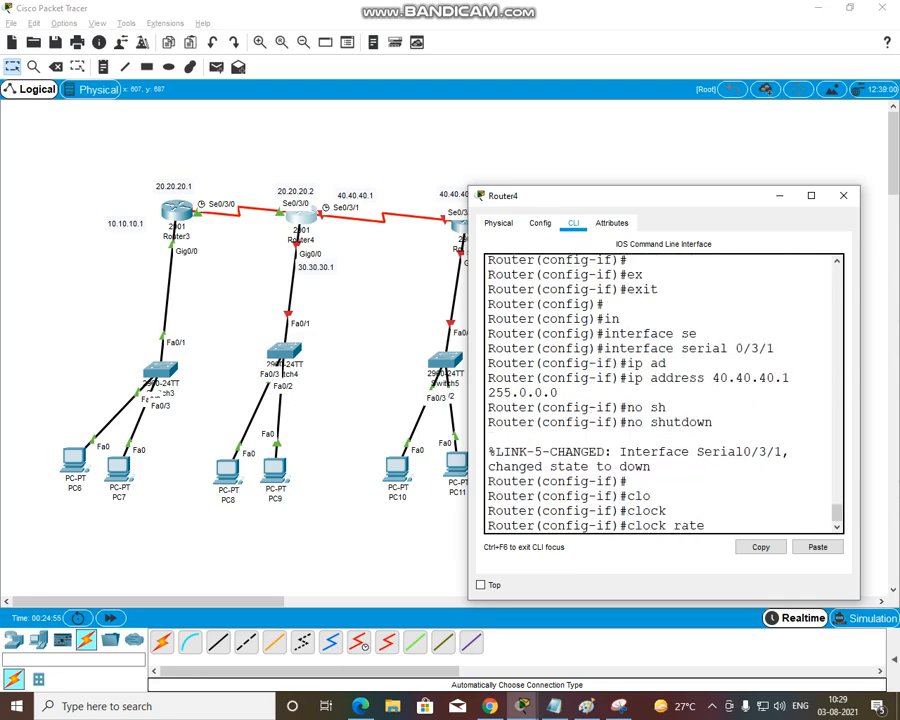
text(64000)
Exit Router4's serial 0/3/1 configuration and enter interface configuration mode for gigabitEthernet 0/0
key(Return)
key(Return)
text(ex)
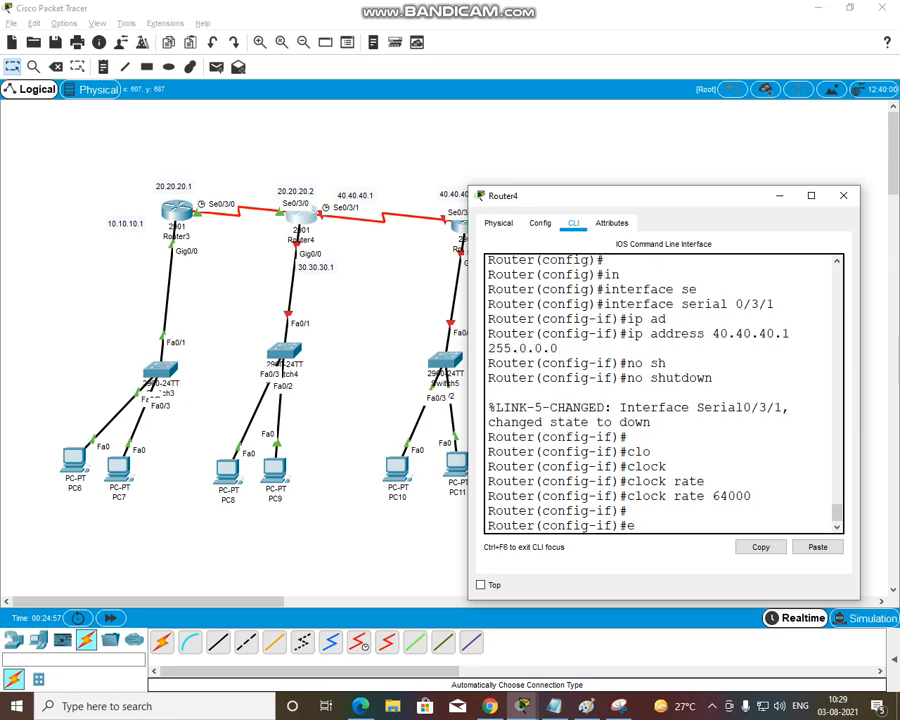
key(Tab)
key(Return)
key(Return)
text(in)
key(Tab)
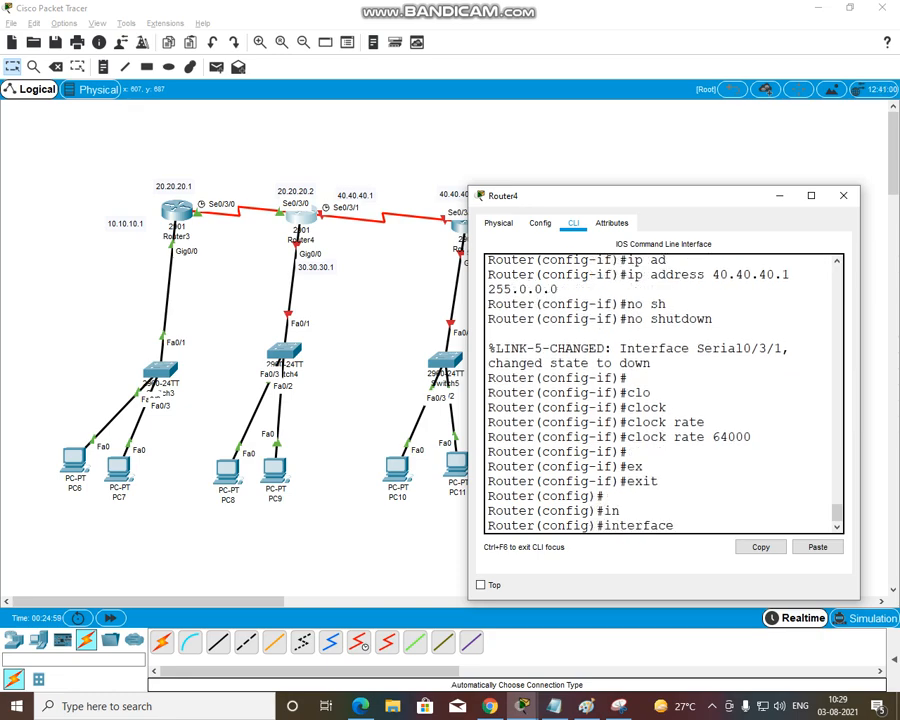
text(g)
key(Tab)
text(0/0)
key(Return)
Assign IP address 30.30.30.1 with mask 255.0.0.0 to Router4's gigabitEthernet 0/0 interface and enable it with no shutdown
text(ip)
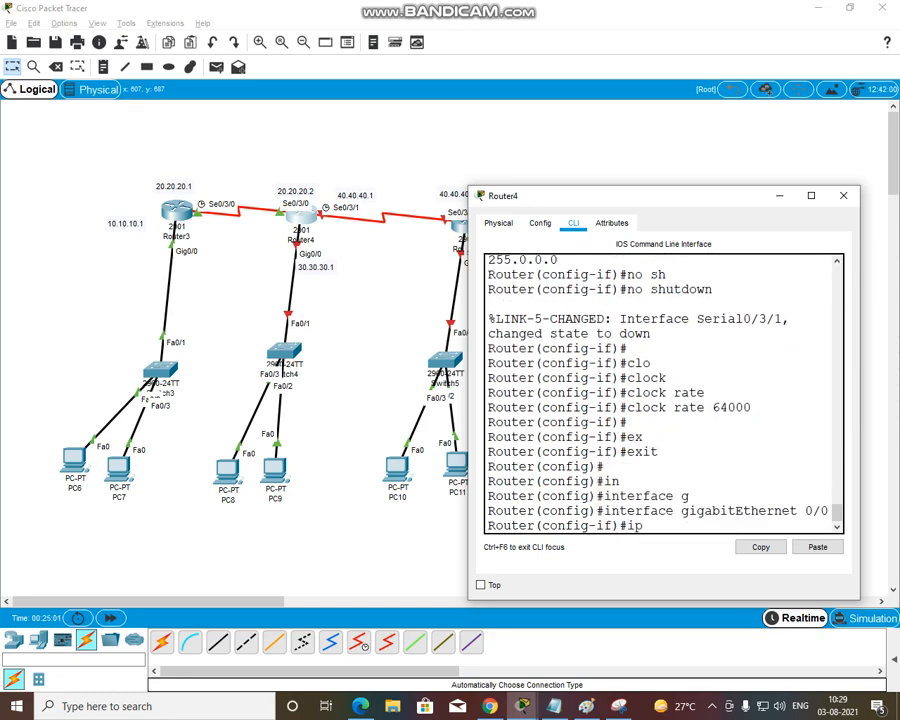
text( ad)
key(Tab)
text(30.30)
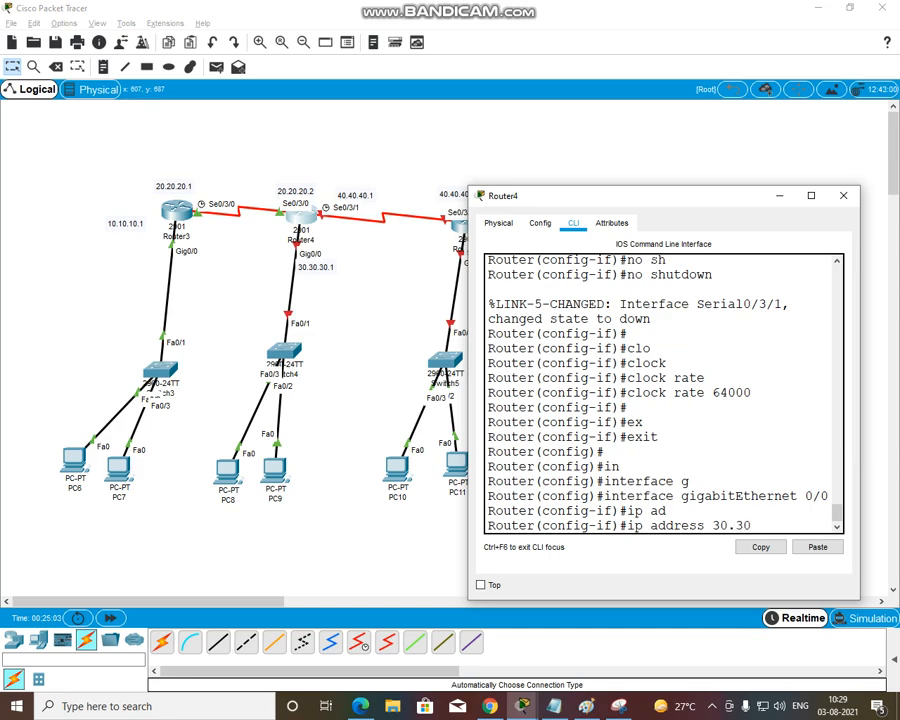
text(.30.1 255.0.)
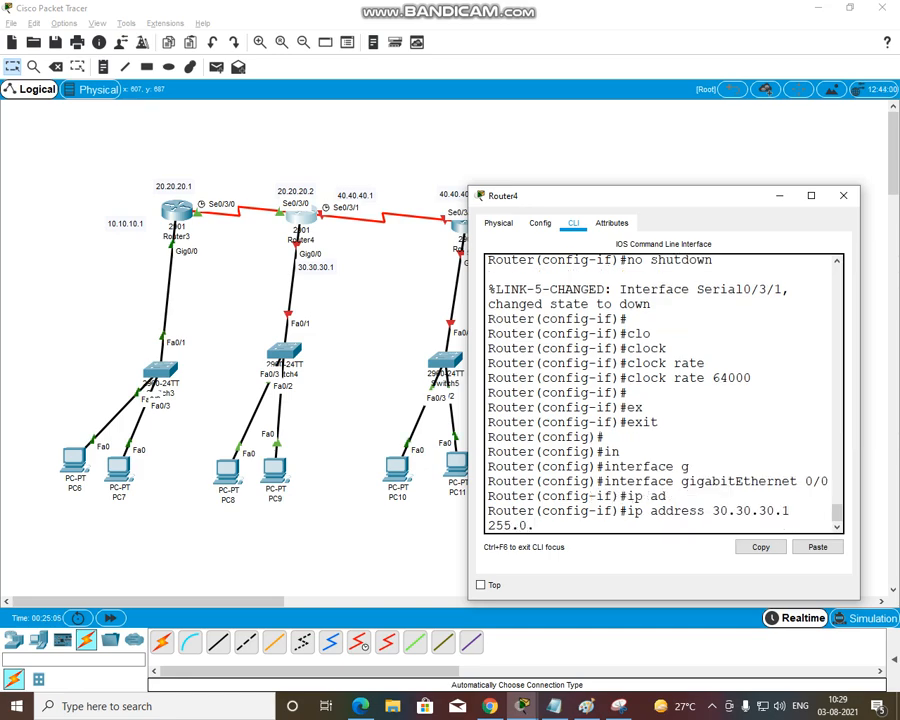
text(0.0)
key(Return)
text(no sh)
key(Tab)
key(Return)
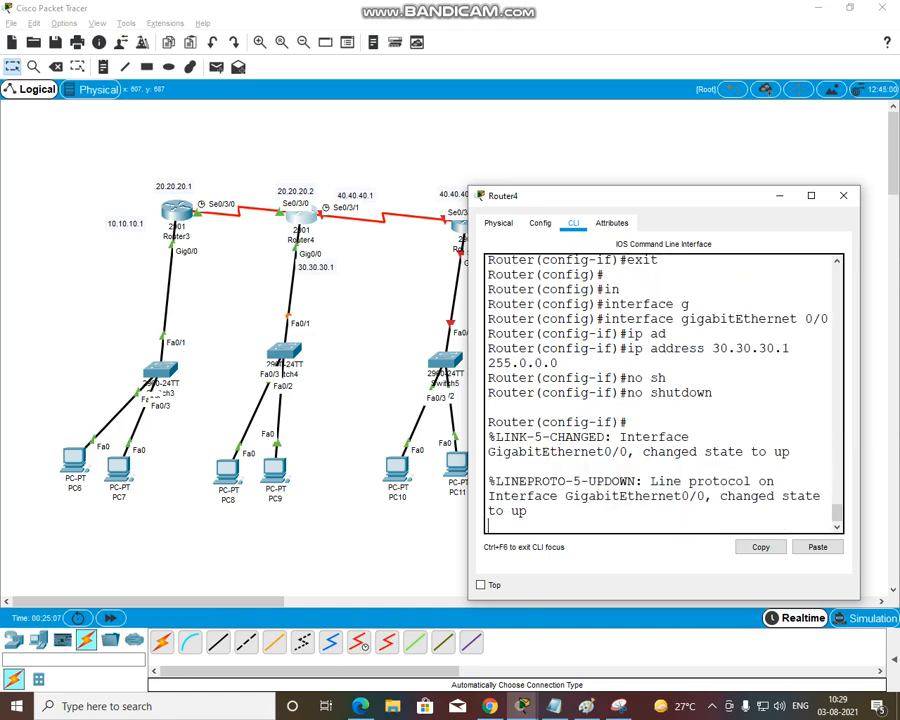
Exit Router4's gigabitEthernet 0/0 configuration and close the Router4 window
key(Return)
text(er(config-if)#ex)
key(Tab)
key(Return)
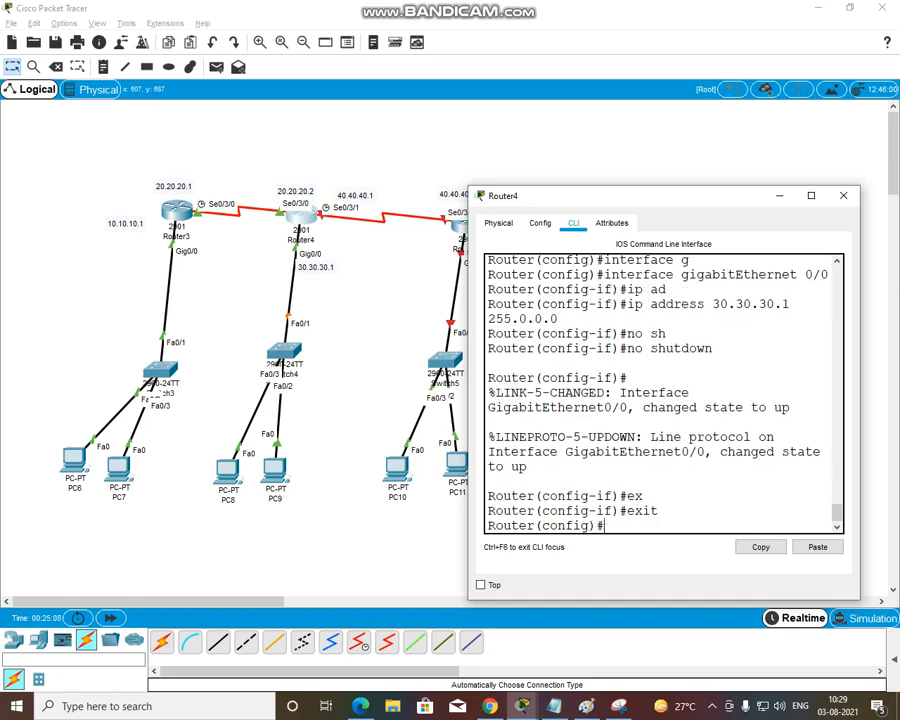
click(844, 196)
Open Router5's command line and decline the initial configuration dialog, keeping the topology in view beside the window
click(466, 222)
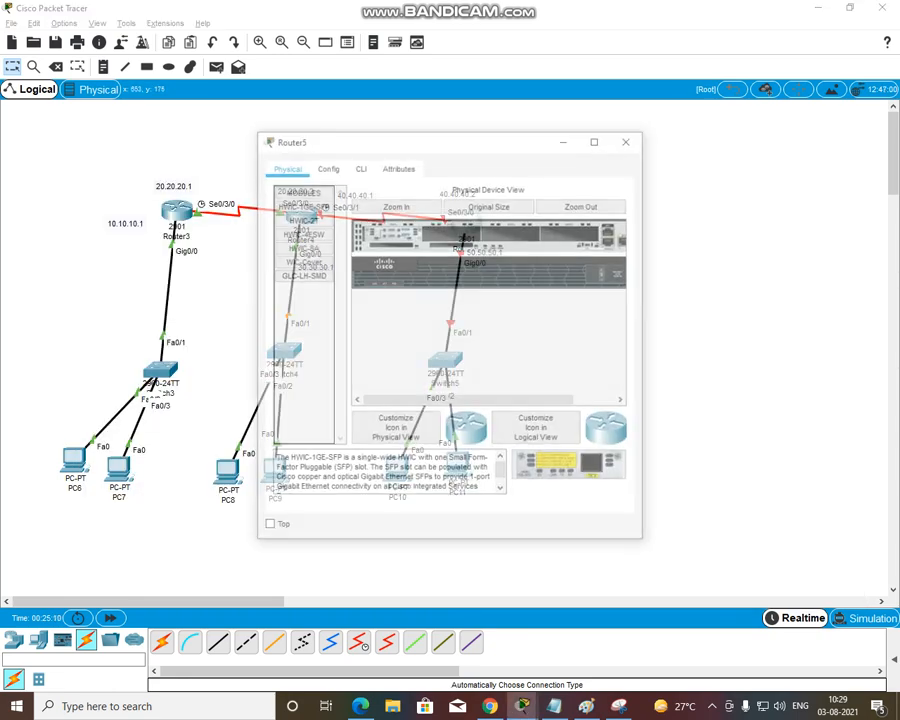
click(359, 166)
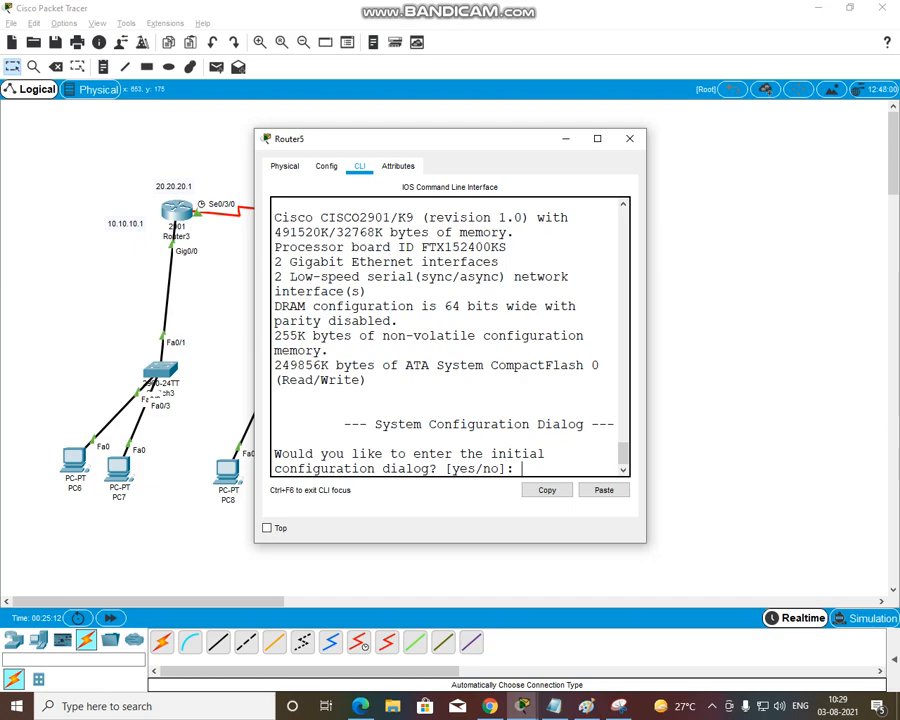
text(n)
key(Return)
key(Return)
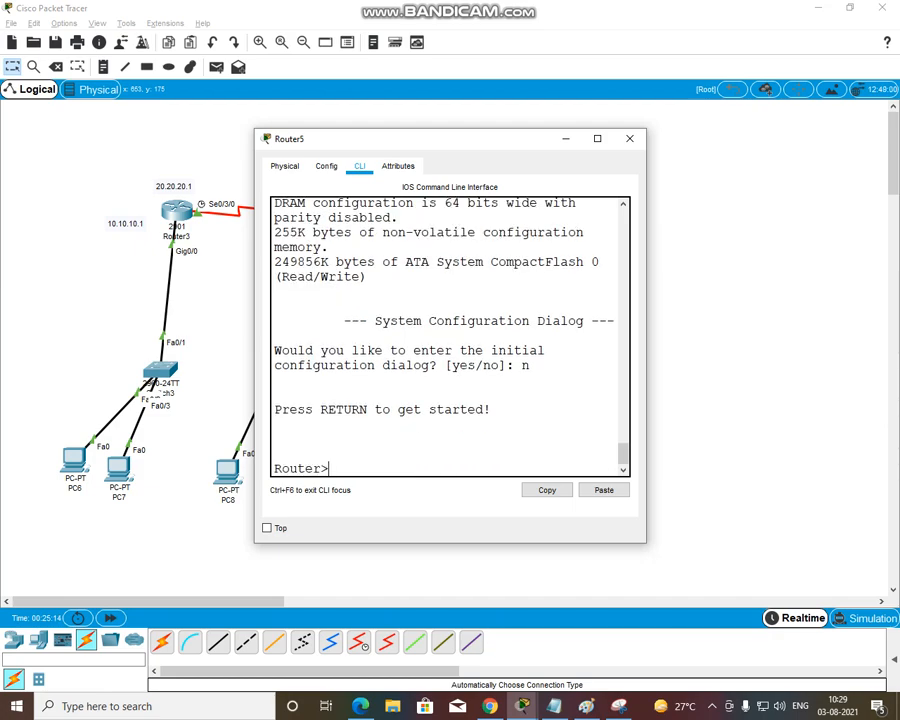
drag(447, 138, 707, 169)
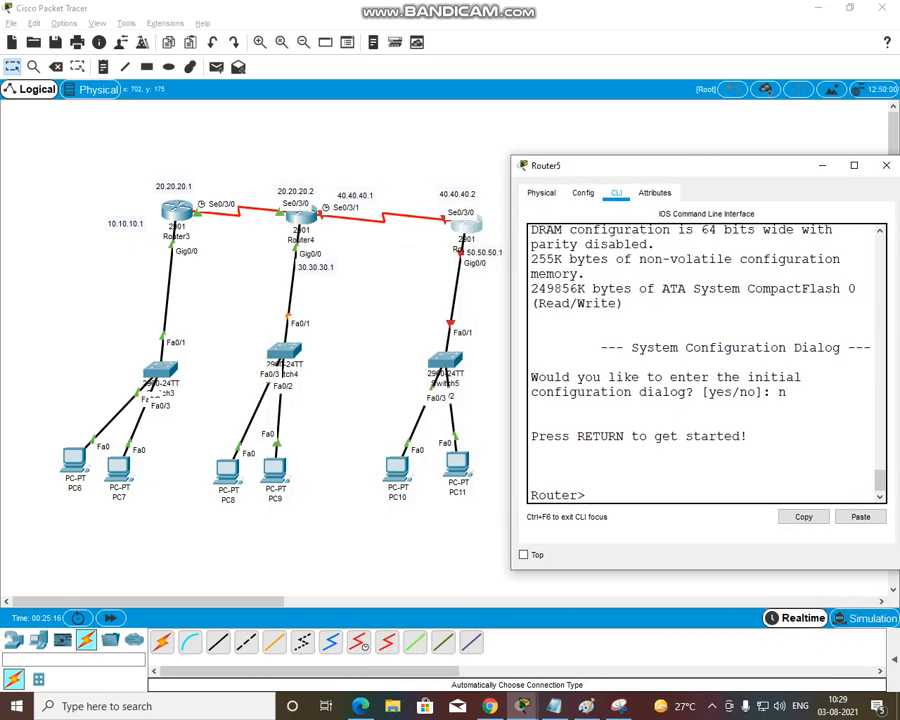
Enter privileged mode on Router5 and go into global configuration mode with configure terminal
text(en)
key(Tab)
key(Return)
key(Return)
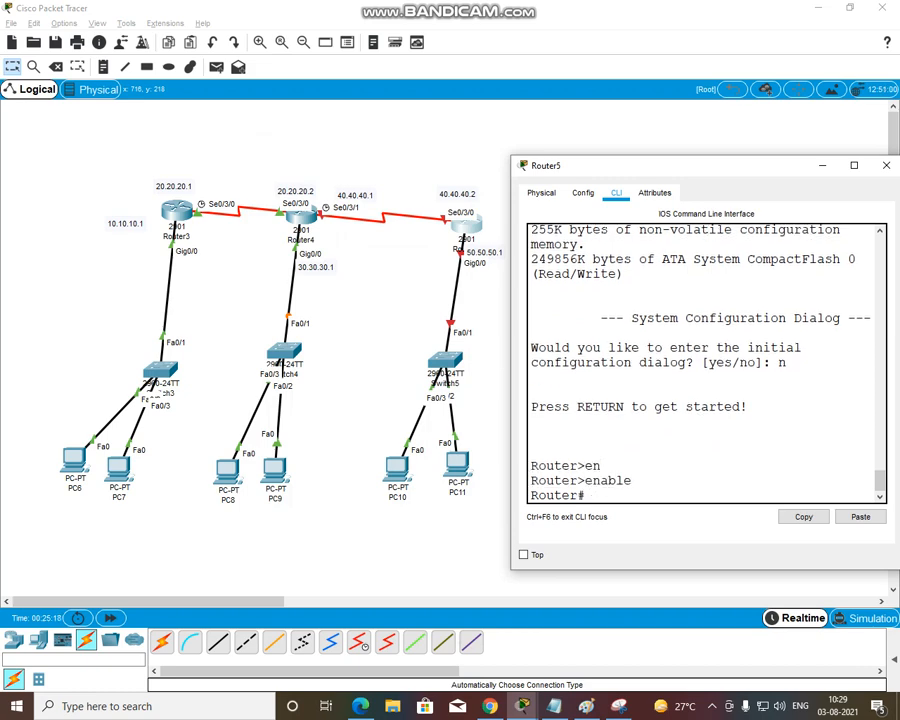
text(conf)
key(Tab)
key(Tab)
key(Return)
key(Return)
Enter interface configuration mode for Router5's serial 0/3/0 interface
text(in)
key(Tab)
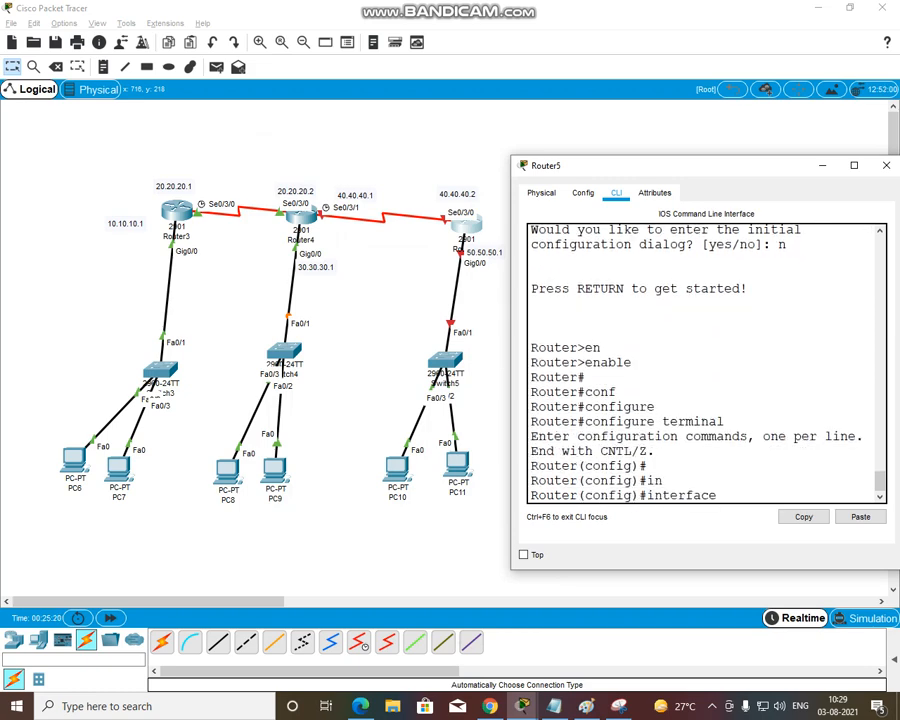
text(se)
key(Tab)
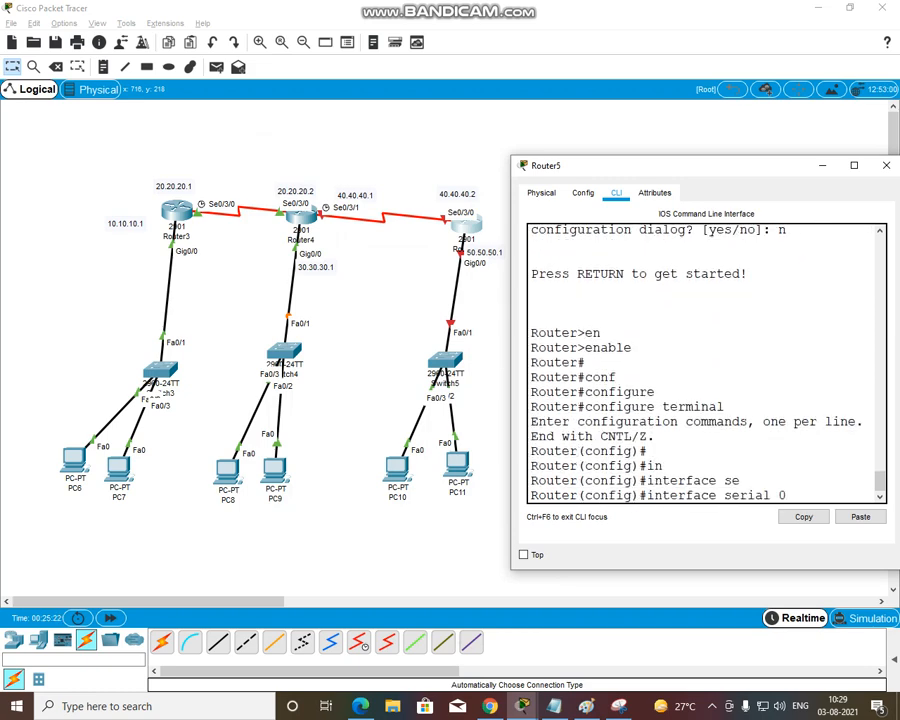
text(0/3/0)
key(Return)
Assign IP address 40.40.40.2 with mask 255.0.0.0 to Router5's serial 0/3/0 interface and enable it with no shutdown
text(ip ad)
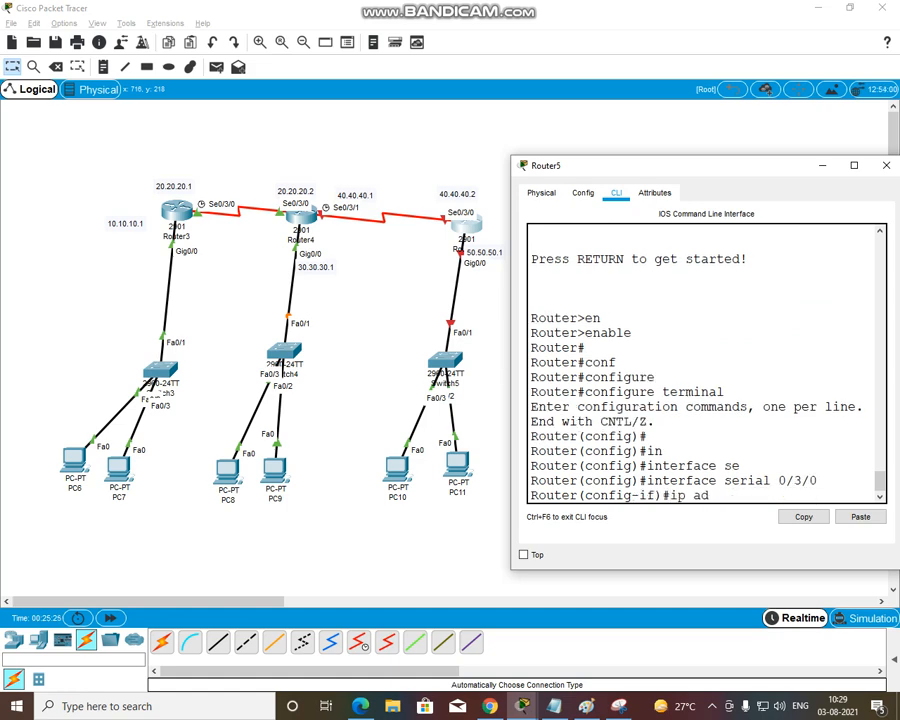
key(Tab)
text(40.40.40)
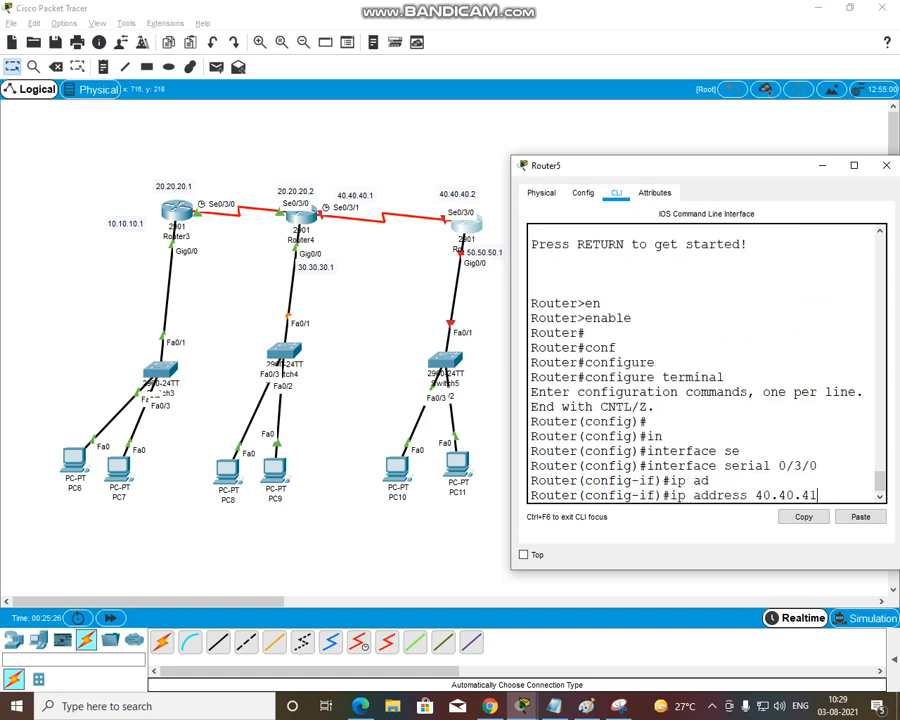
key(BackSpace)
text(0.2 255.0.0.)
text(0)
key(Return)
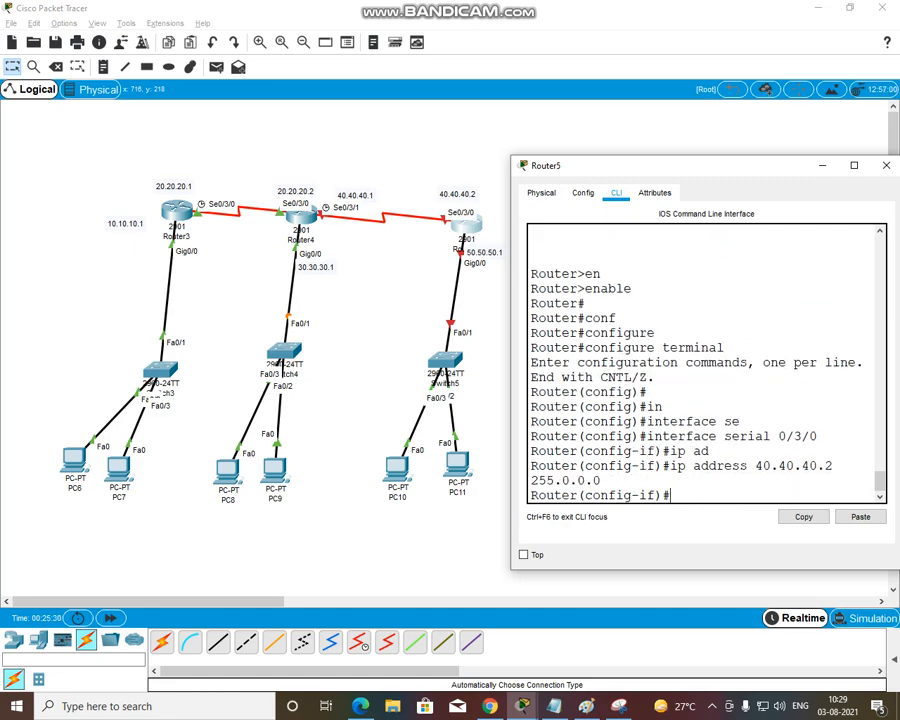
text(no sh)
key(Tab)
key(Return)
Try to set a clock rate of 64000 on Router5's serial 0/3/0 interface
text(clo)
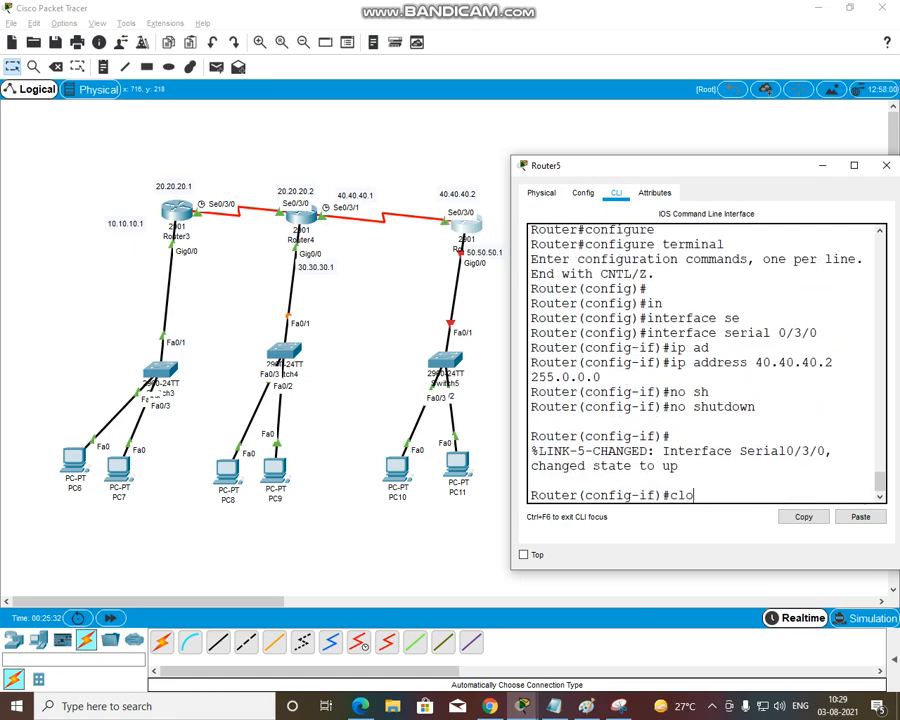
key(Tab)
key(Tab)
text(rate)
key(Tab)
text(6400)
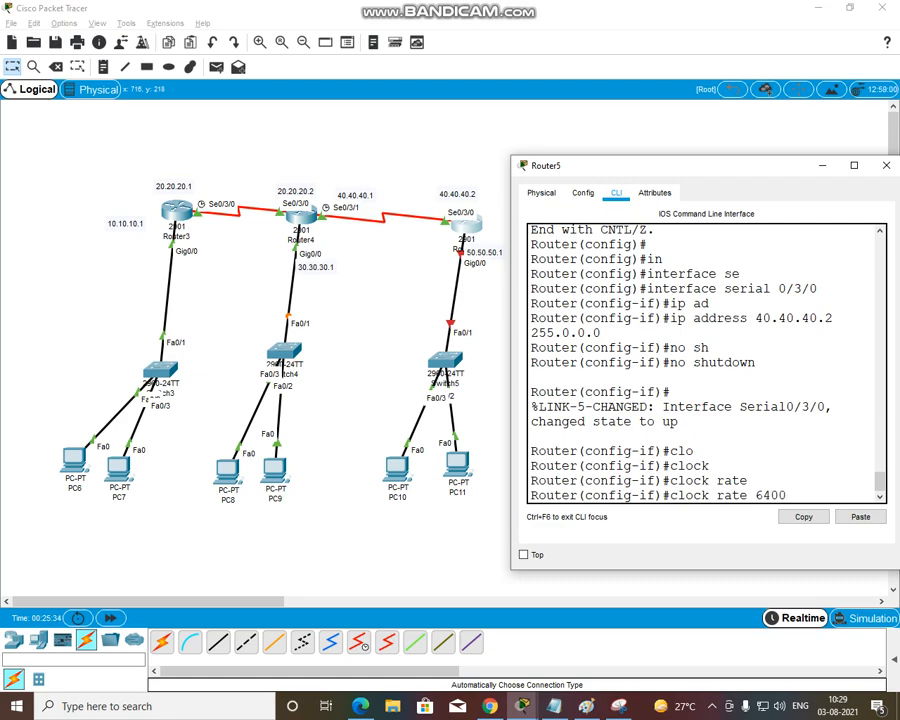
text(0)
key(Return)
Exit Router5's serial 0/3/0 configuration and enter interface configuration mode for gigabitEthernet 0/0
key(Return)
text(ex)
key(Tab)
key(Return)
text(in)
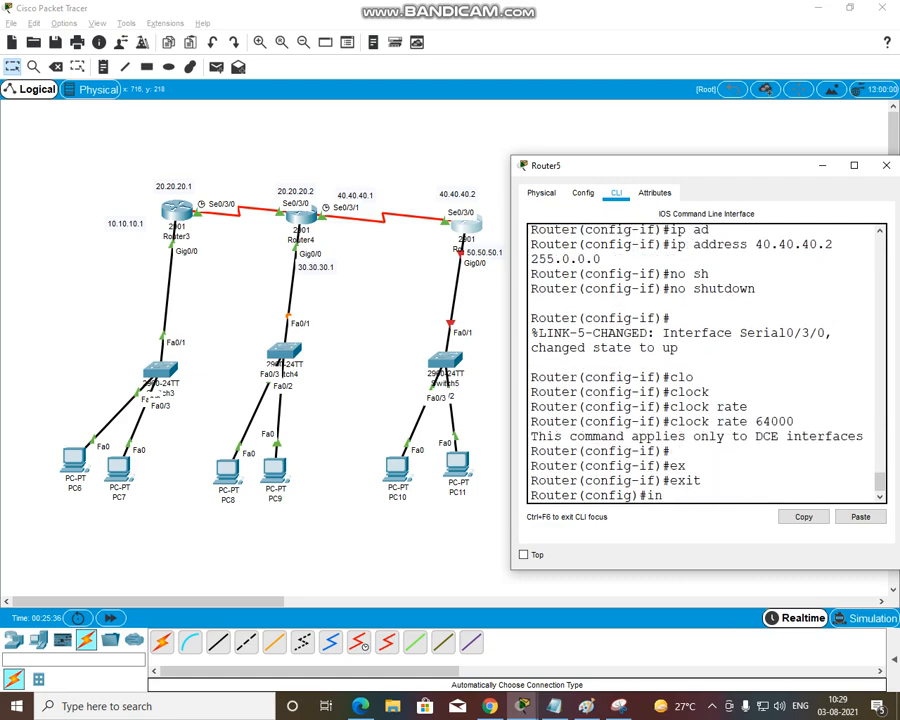
key(Tab)
text(g)
key(Tab)
text(0/0)
key(Return)
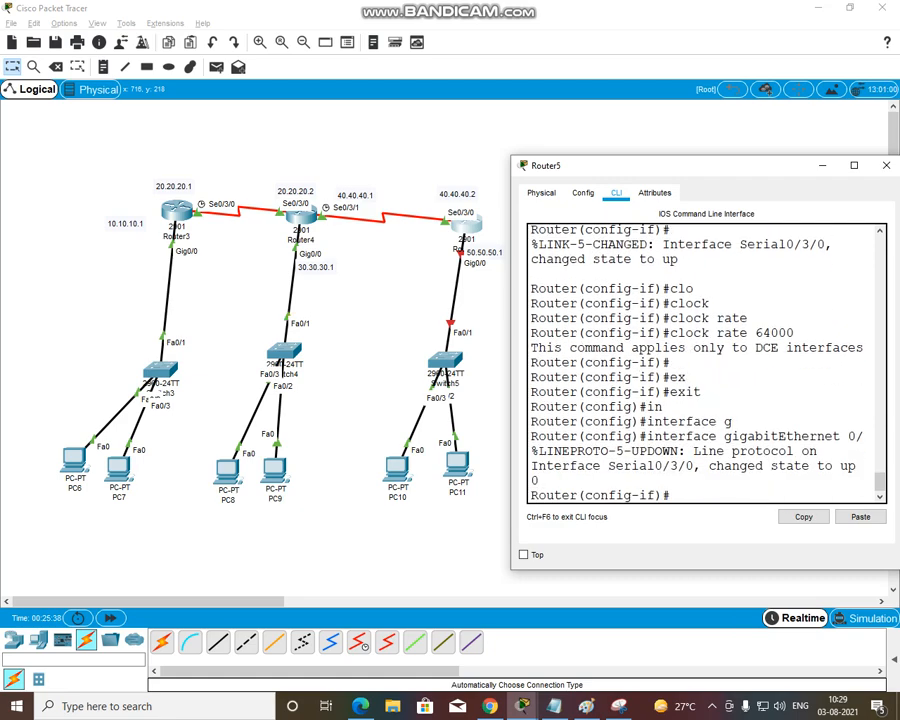
Assign IP address 50.50.50.1 with mask 255.0.0.0 to Router5's gigabitEthernet 0/0 interface and enable it with no shutdown
text(ip ad)
key(Tab)
text(50.50.)
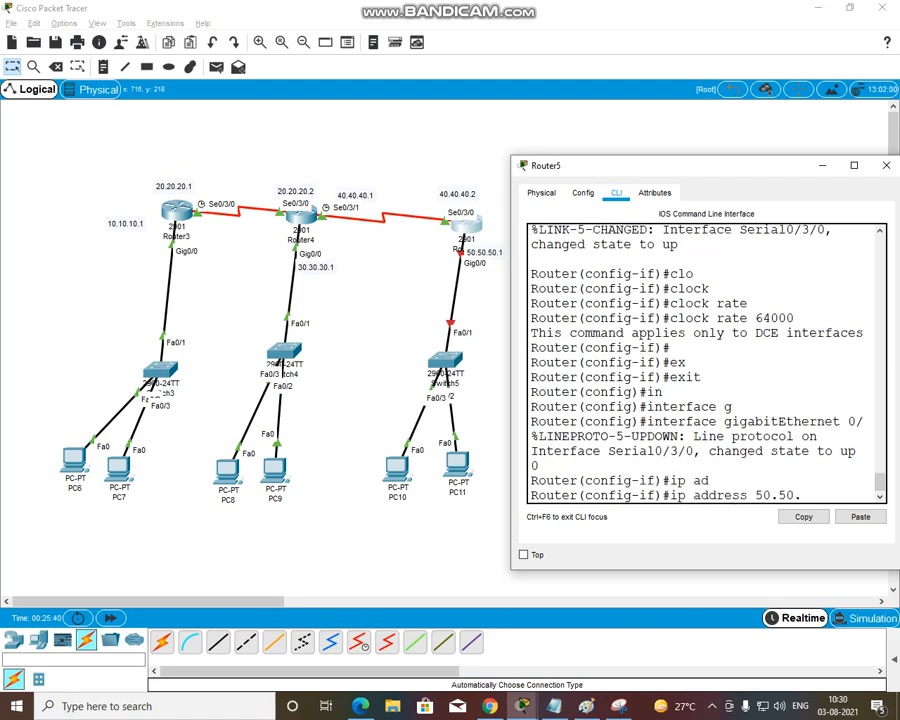
text(50.11 255.0.0)
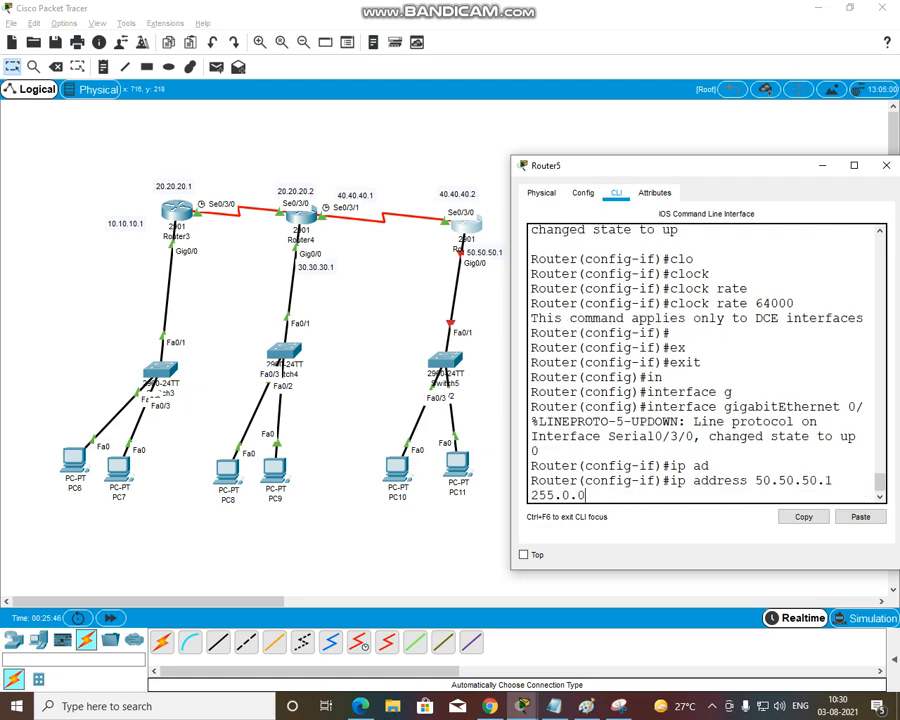
text(.0)
key(Return)
text(no sh)
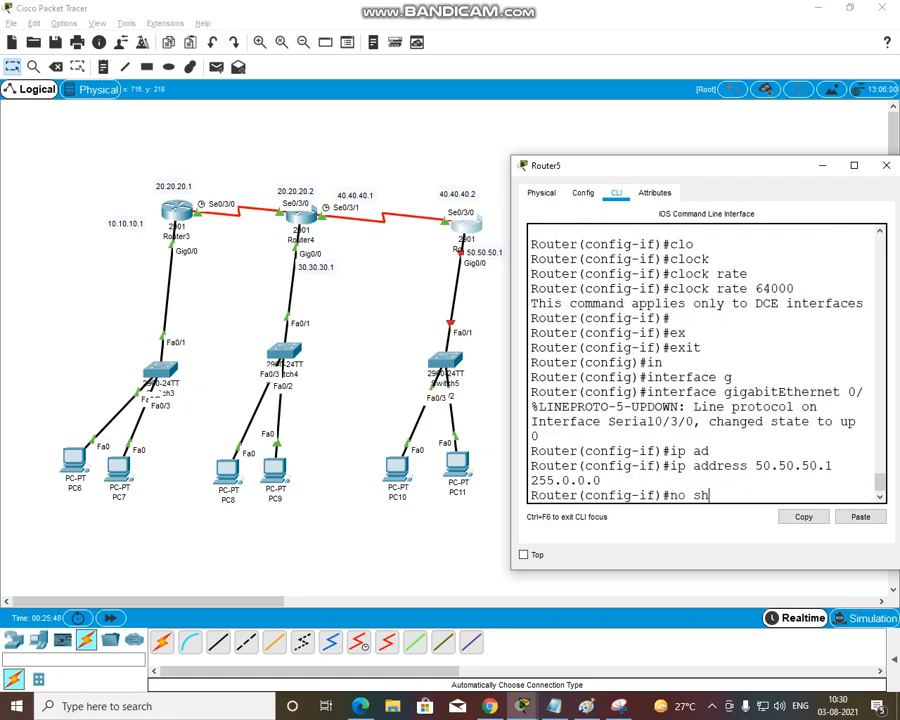
key(Tab)
key(Return)
text(clo)
key(Tab)
key(Tab)
key(Tab)
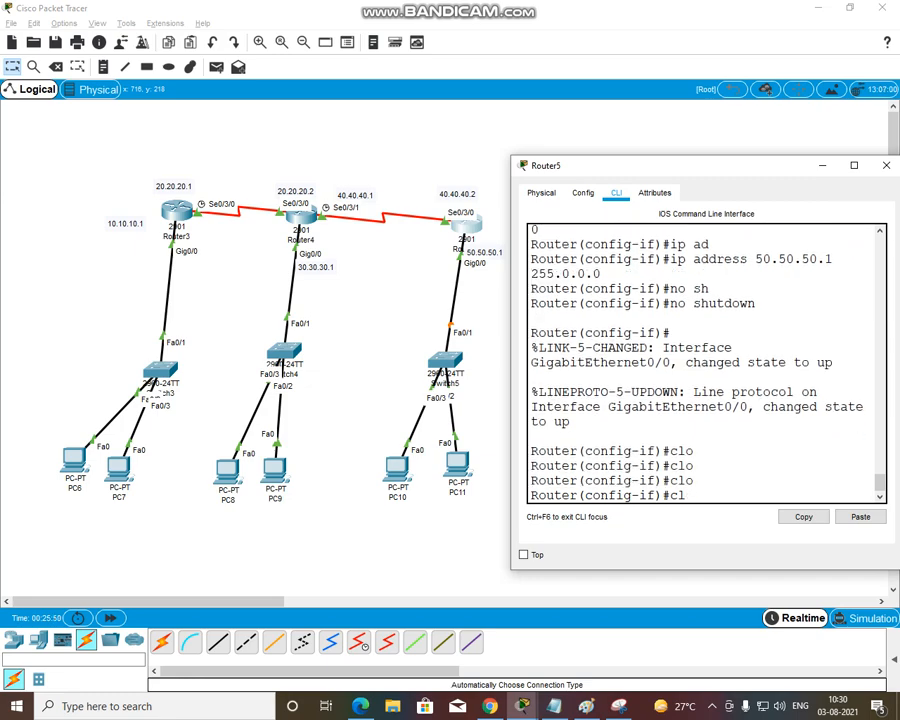
key(BackSpace)
key(BackSpace)
Exit Router5's gigabitEthernet 0/0 configuration and close the Router5 window
text(ex)
key(Tab)
key(Return)
key(Return)
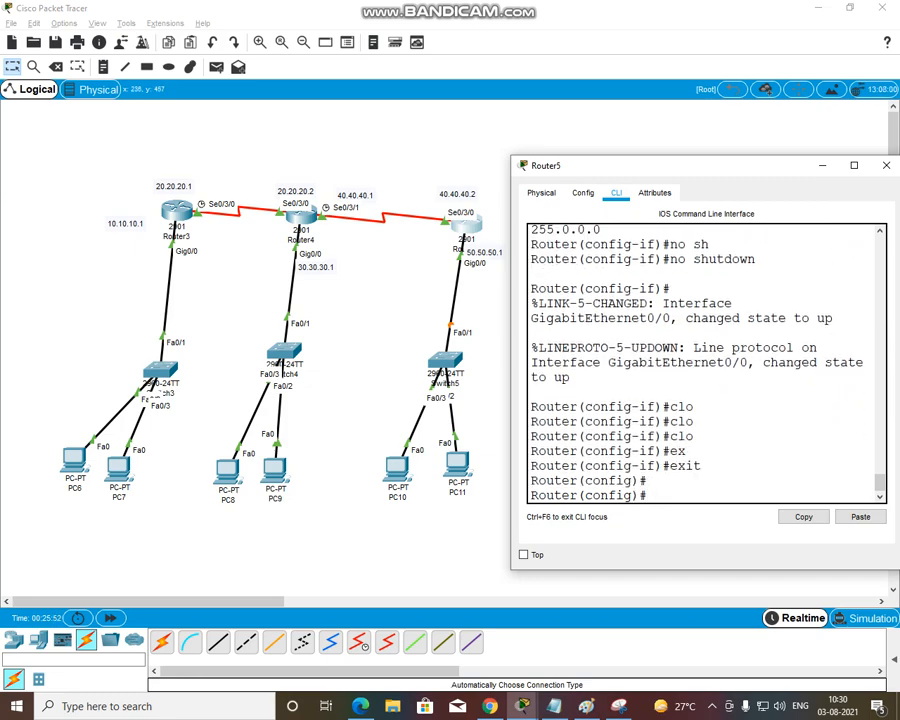
drag(798, 165, 786, 175)
click(874, 175)
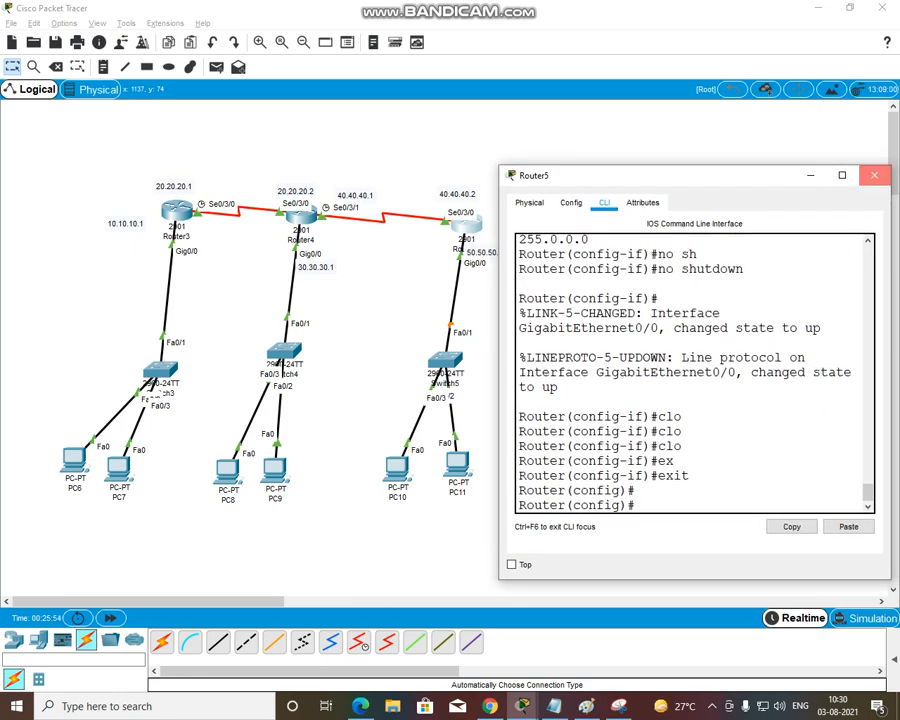
Open Router3's command line at its global configuration prompt, moving the window clear of the router
click(177, 211)
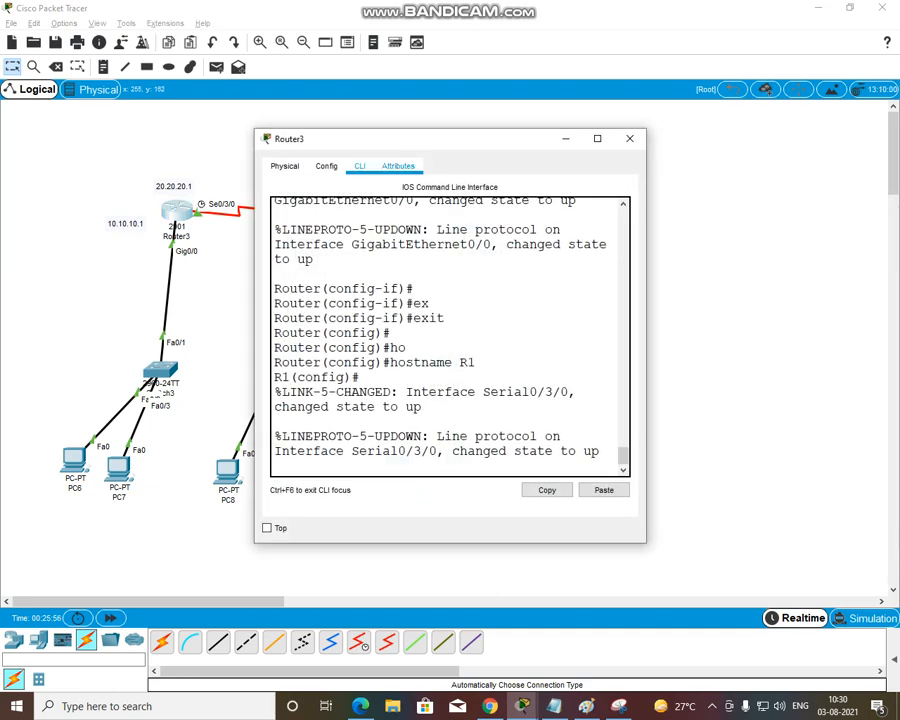
drag(470, 143, 541, 155)
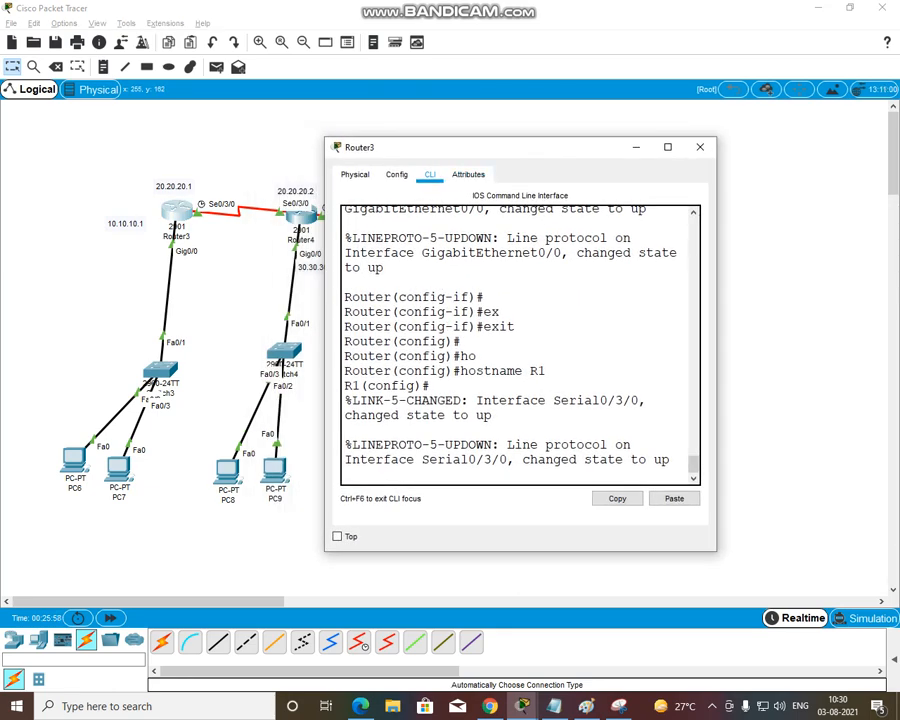
key(Return)
Start RIP routing on Router3 with the router rip command
key(Return)
key(Return)
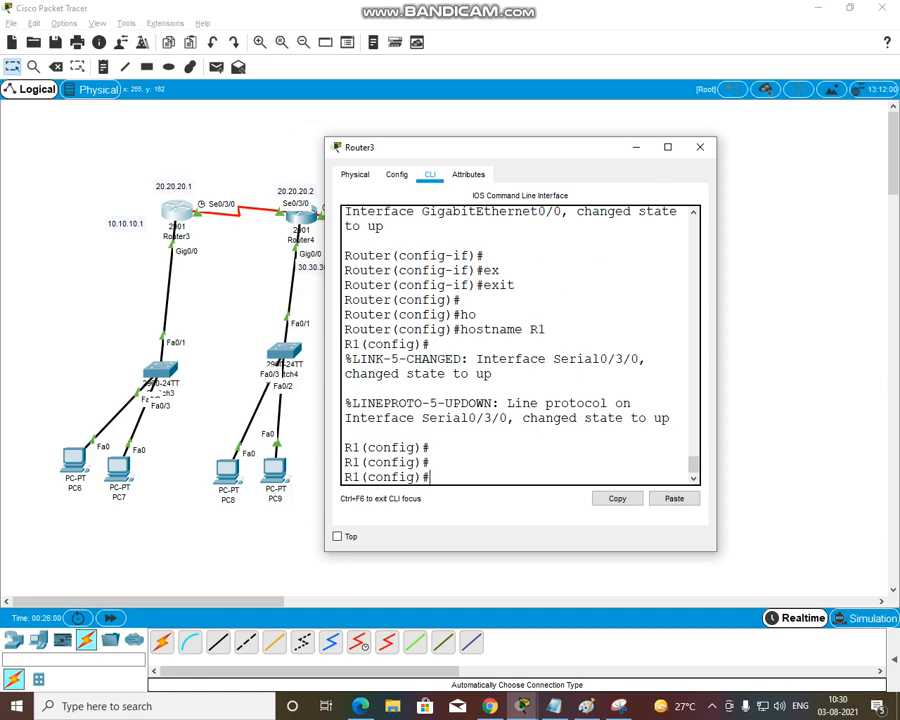
text(ro)
key(Tab)
key(Tab)
text(r)
Add network 10.10.10.0 to Router3's RIP configuration
key(Tab)
key(Return)
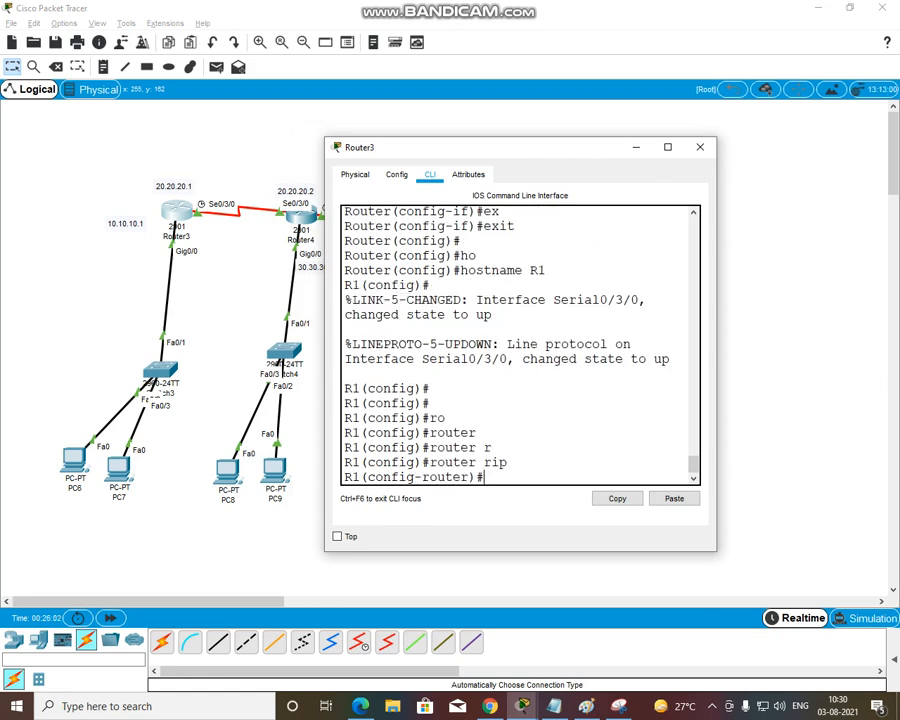
text(net)
key(Tab)
text(10.10.10.0)
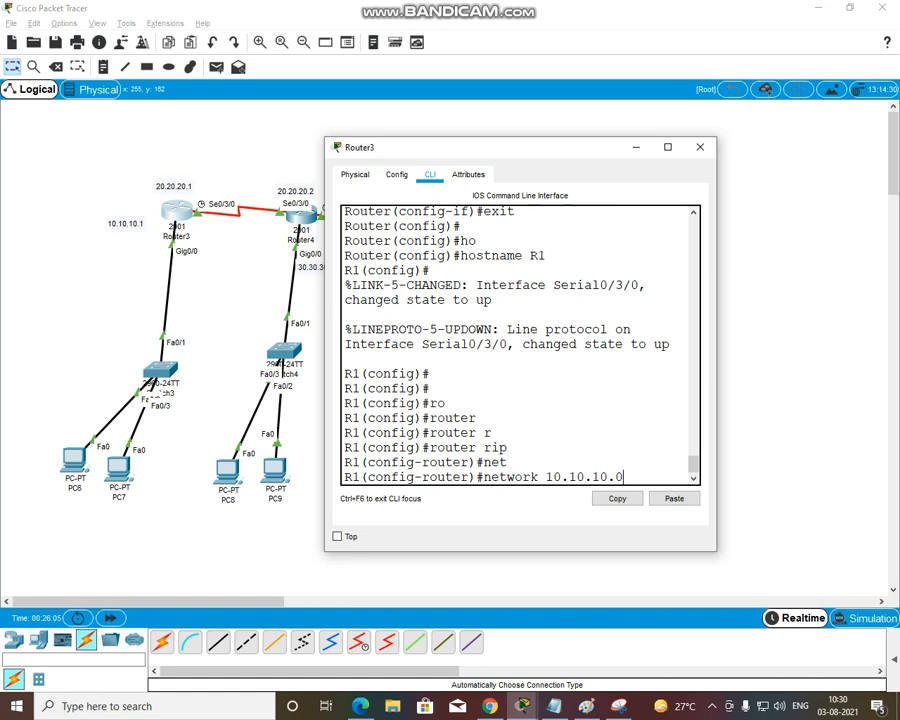
key(Return)
Add network 20.20.20.0 to Router3's RIP configuration and close the Router3 window
text(net)
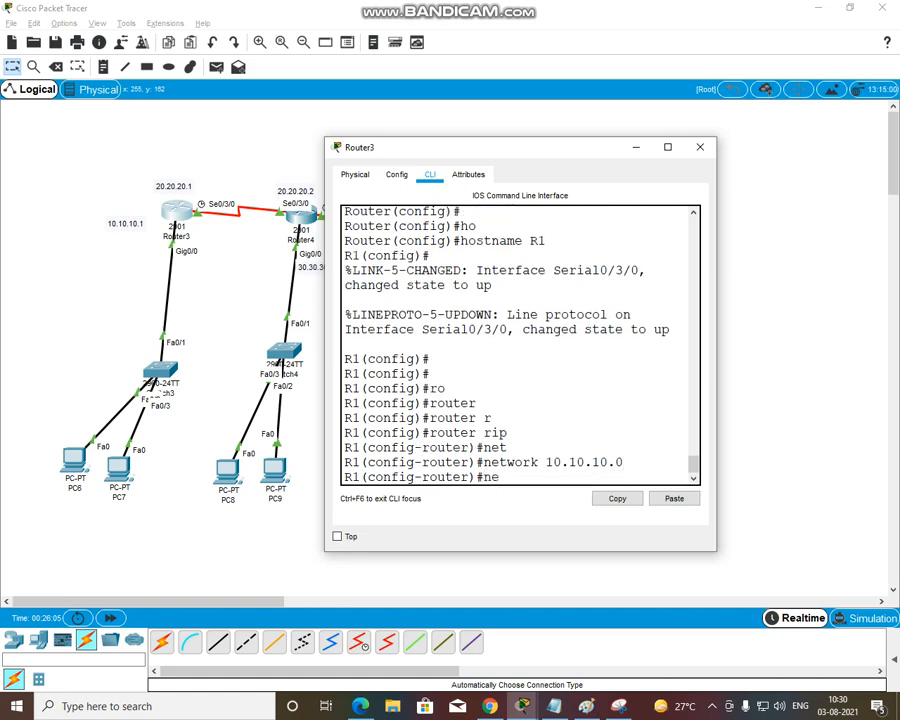
key(Tab)
text(20.20.20.0)
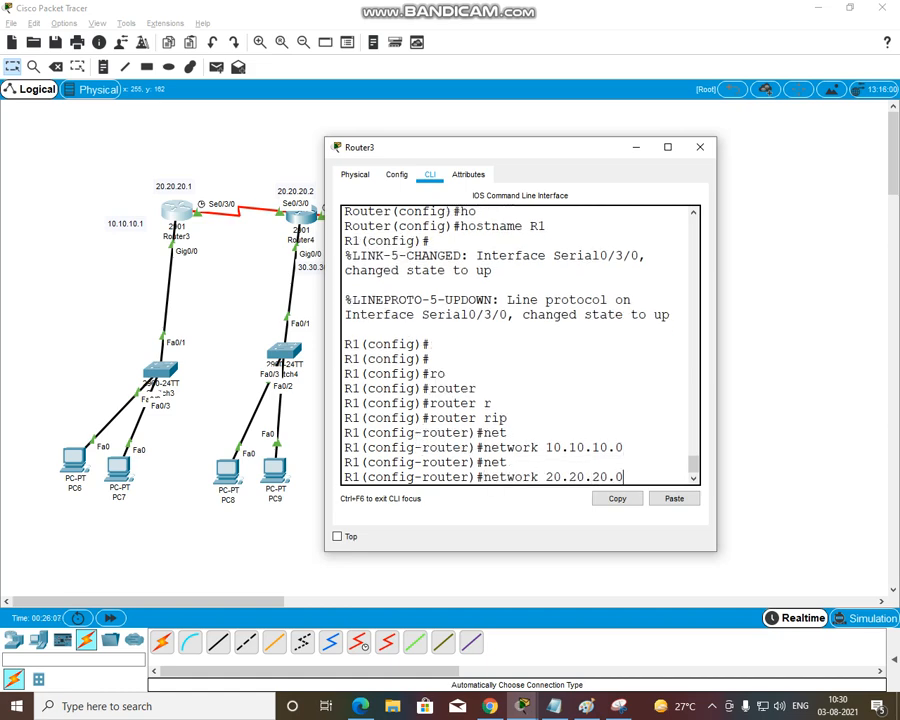
key(Return)
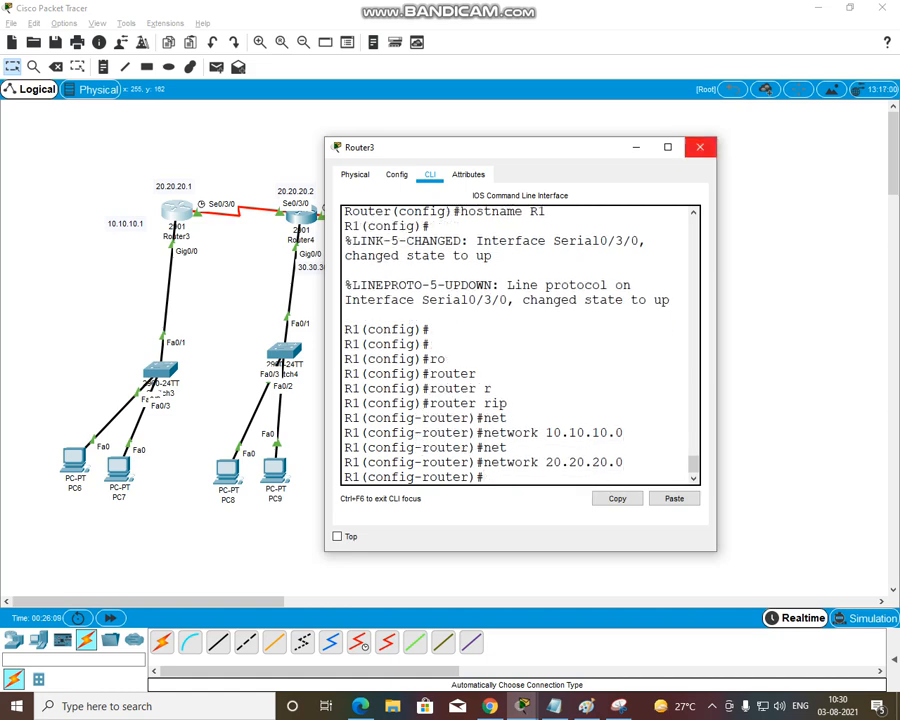
click(700, 147)
Open Router4's command line at its global configuration prompt
click(311, 215)
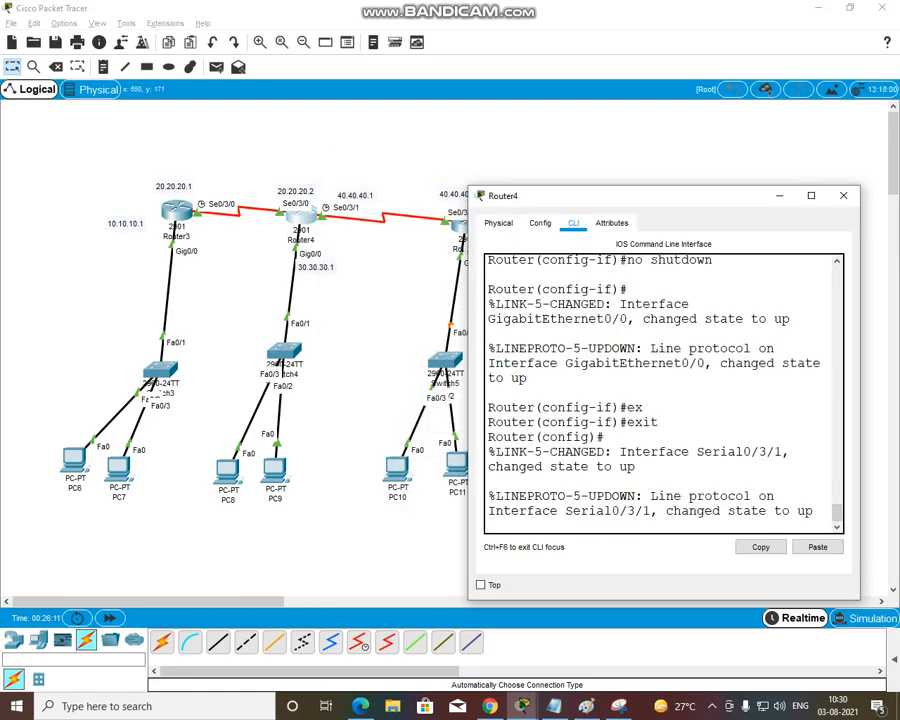
key(Return)
key(Return)
key(Return)
Start RIP routing on Router4 with the router rip command
text(r)
key(Tab)
text(r)
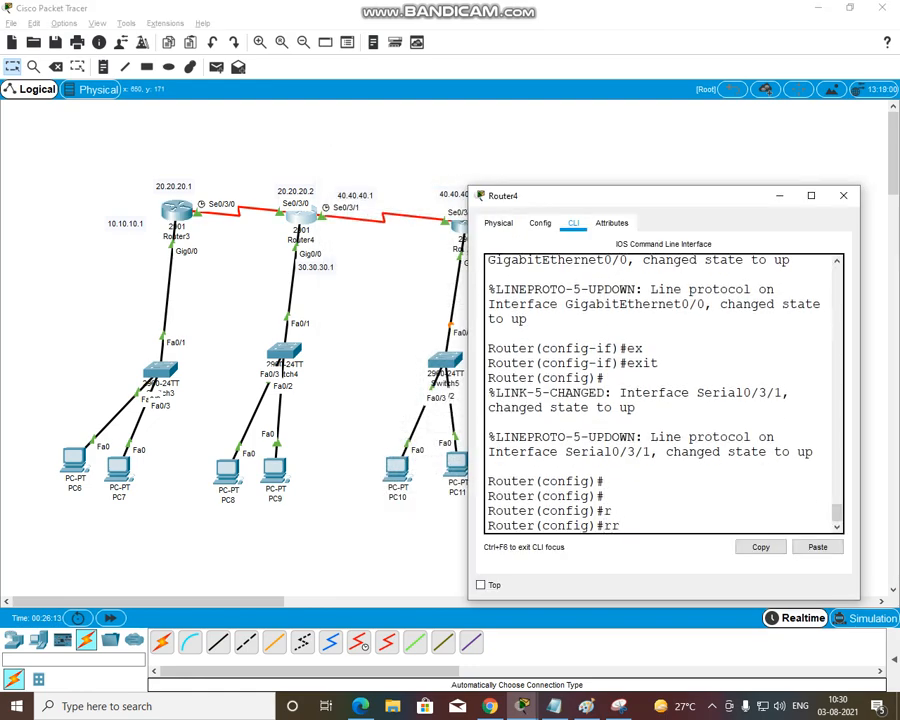
key(BackSpace)
key(Tab)
text(o)
key(Tab)
text(uter r)
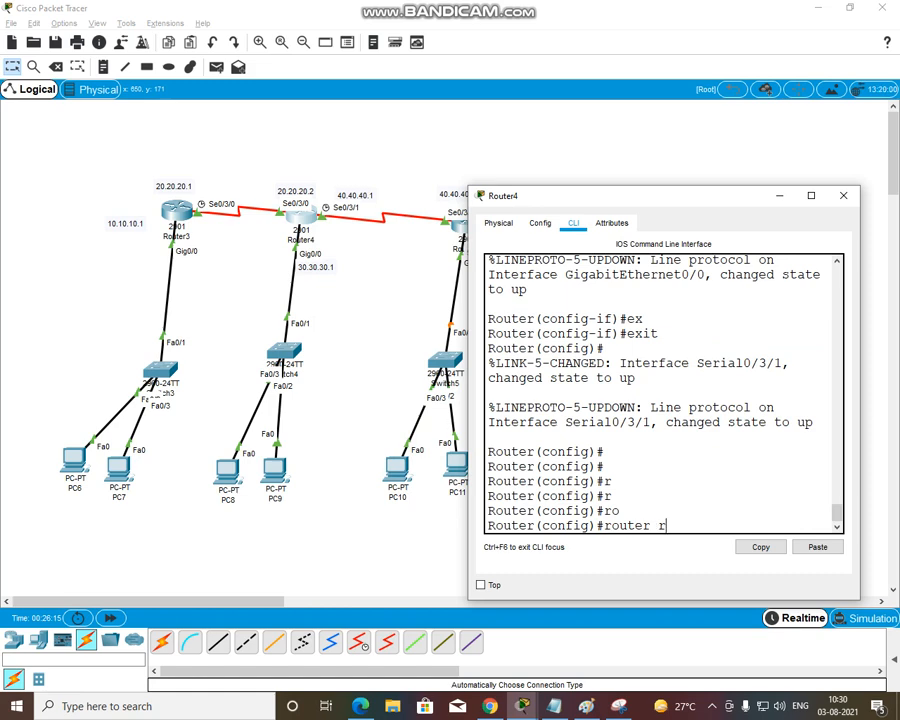
key(Tab)
text(\bnet)
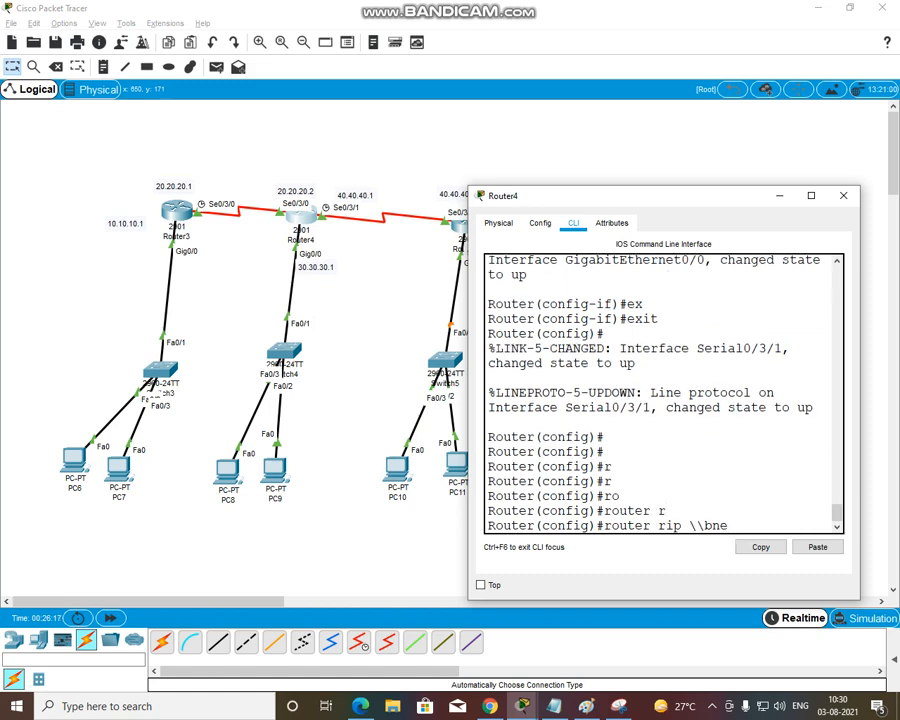
key(BackSpace)
key(BackSpace)
key(BackSpace)
key(Return)
Add network 20.20.20.0 to Router4's RIP configuration
text(ne)
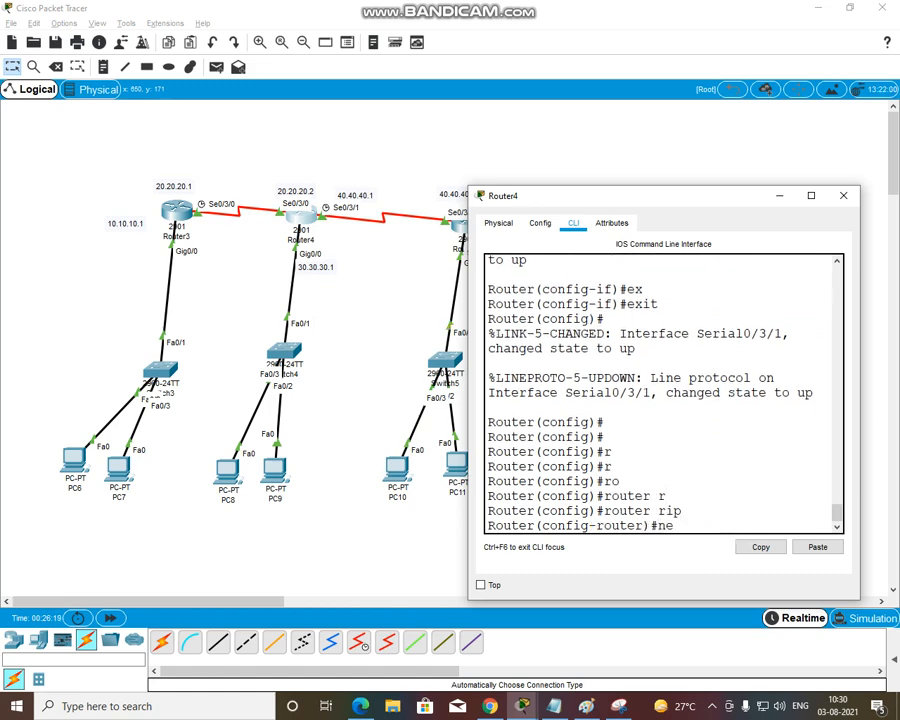
text(t)
key(Tab)
text(10.10.)
key(BackSpace)
key(BackSpace)
key(BackSpace)
key(BackSpace)
key(BackSpace)
key(BackSpace)
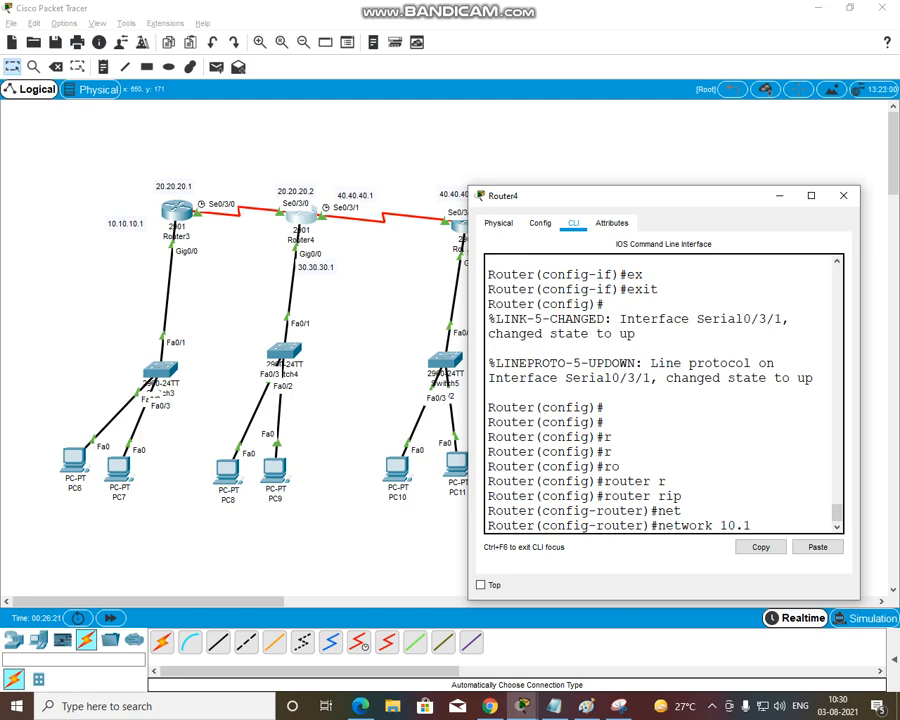
text(20.20.20.0)
key(Return)
text(net)
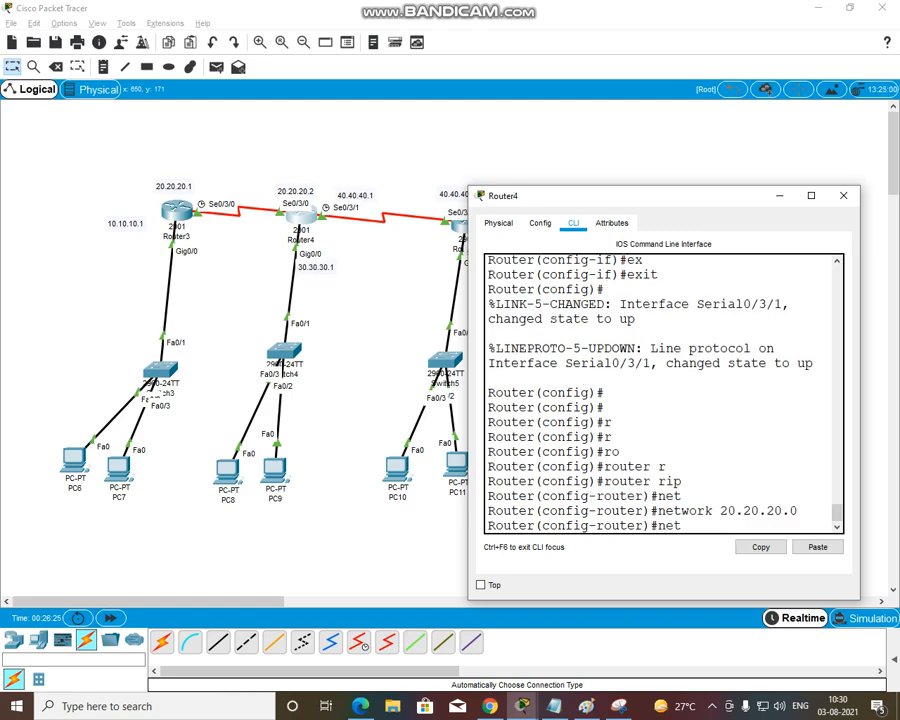
Add network 40.40.40.0 to Router4's RIP configuration
key(Tab)
text(40.40.41)
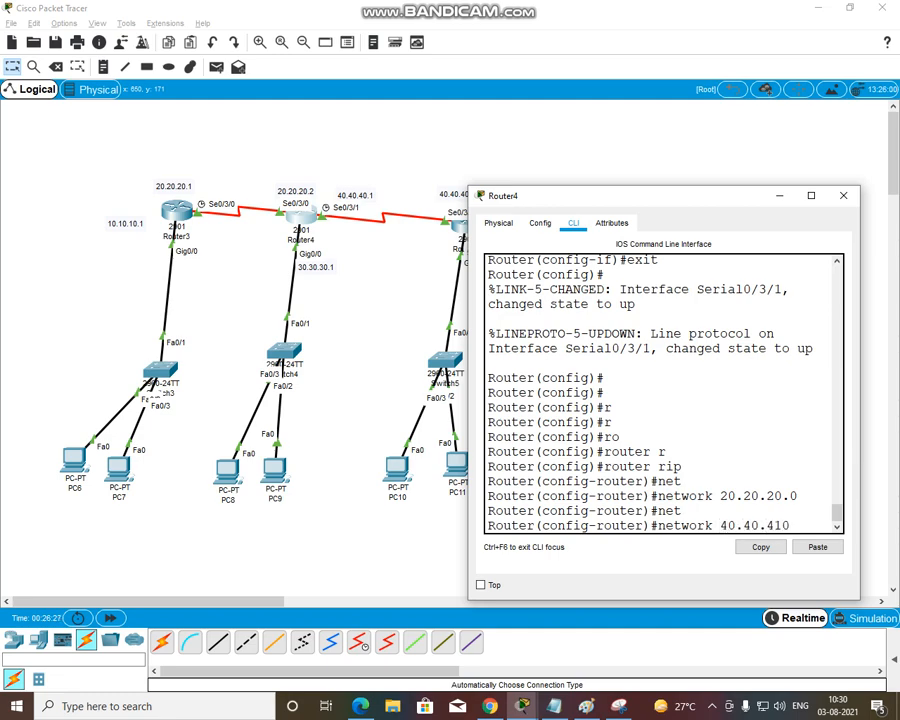
key(BackSpace)
key(BackSpace)
text(0.0)
key(Return)
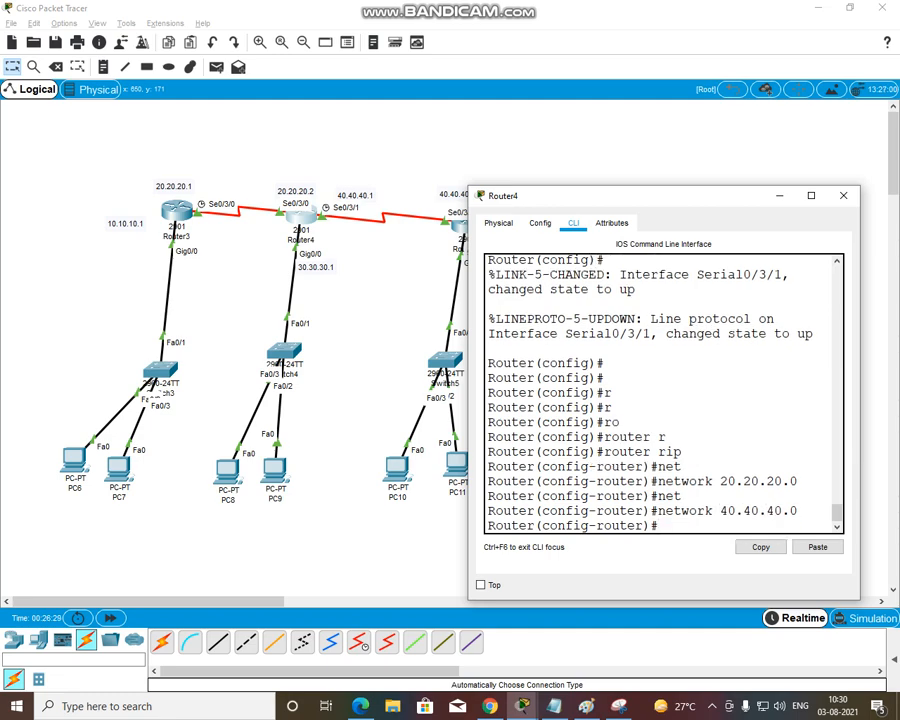
Add network 30.30.30.0 to Router4's RIP configuration and close the Router4 window
text(net)
key(Tab)
text(30.30.30.0)
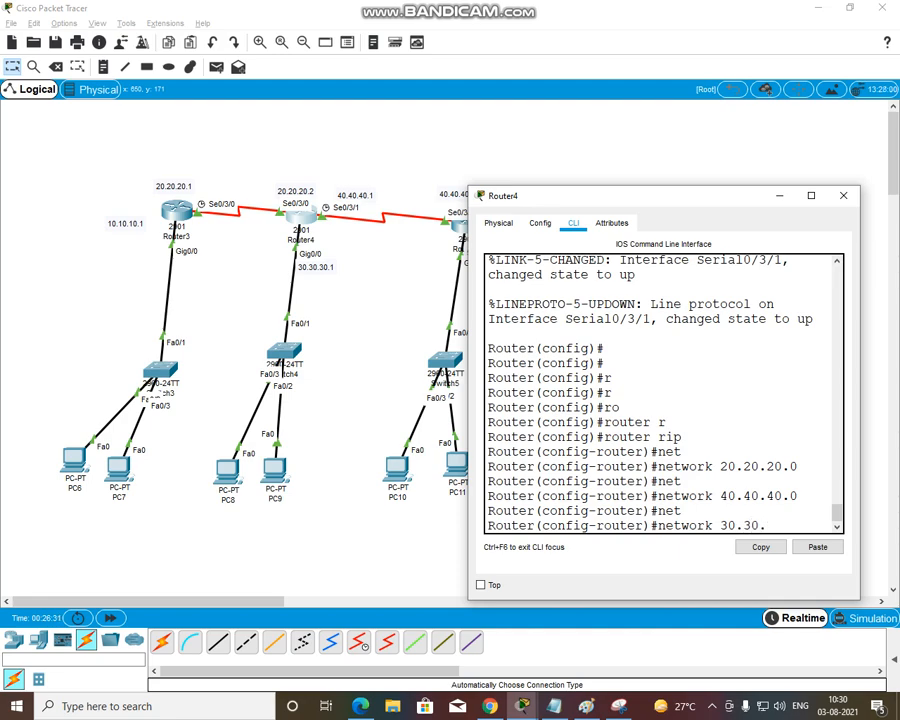
key(Return)
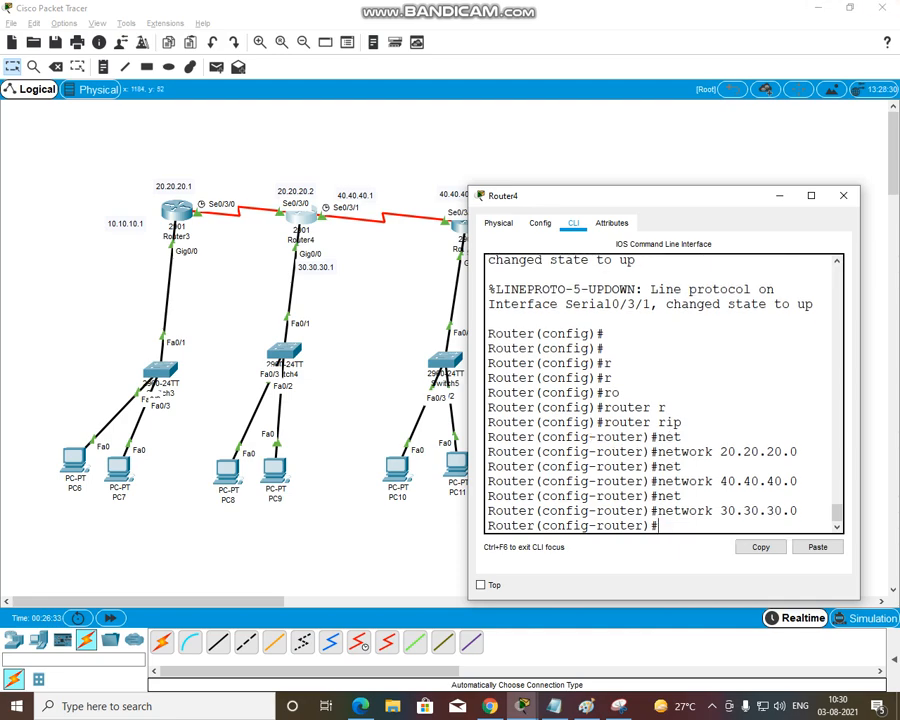
click(843, 195)
Open Router5's command line and start RIP routing with the router rip command
click(468, 226)
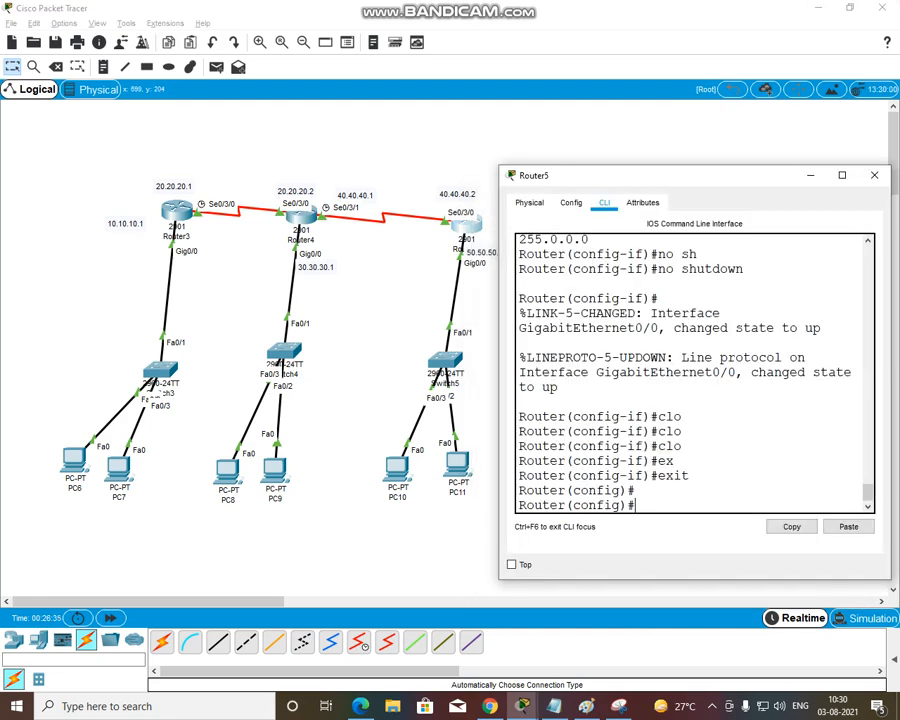
key(Return)
text(ro)
key(Tab)
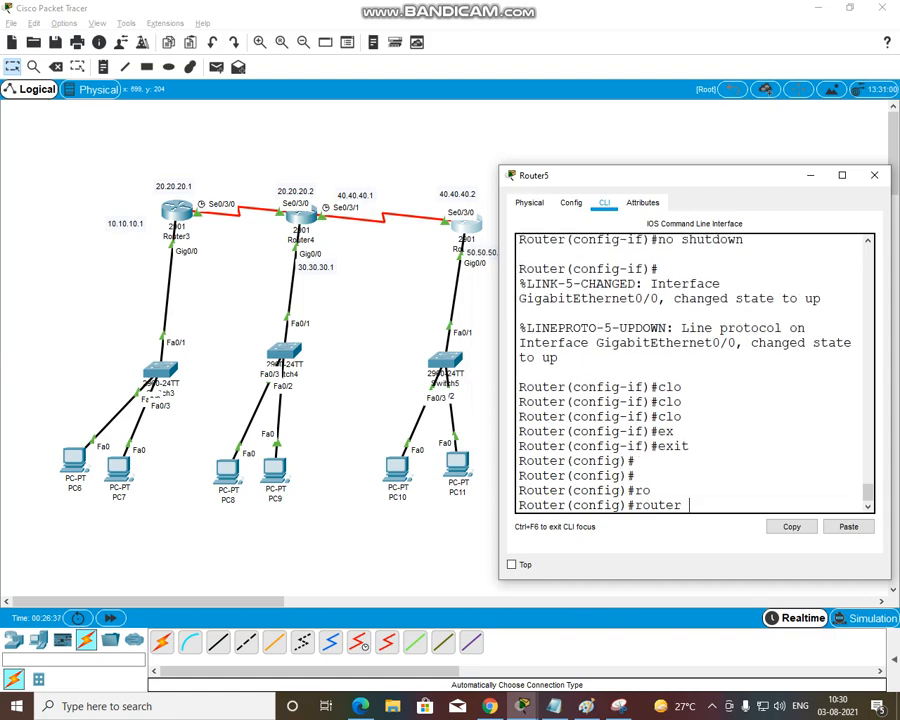
text(r)
key(Tab)
key(Return)
Add network 40.40.40.0 to Router5's RIP configuration
text(bnet)
key(Tab)
text(4)
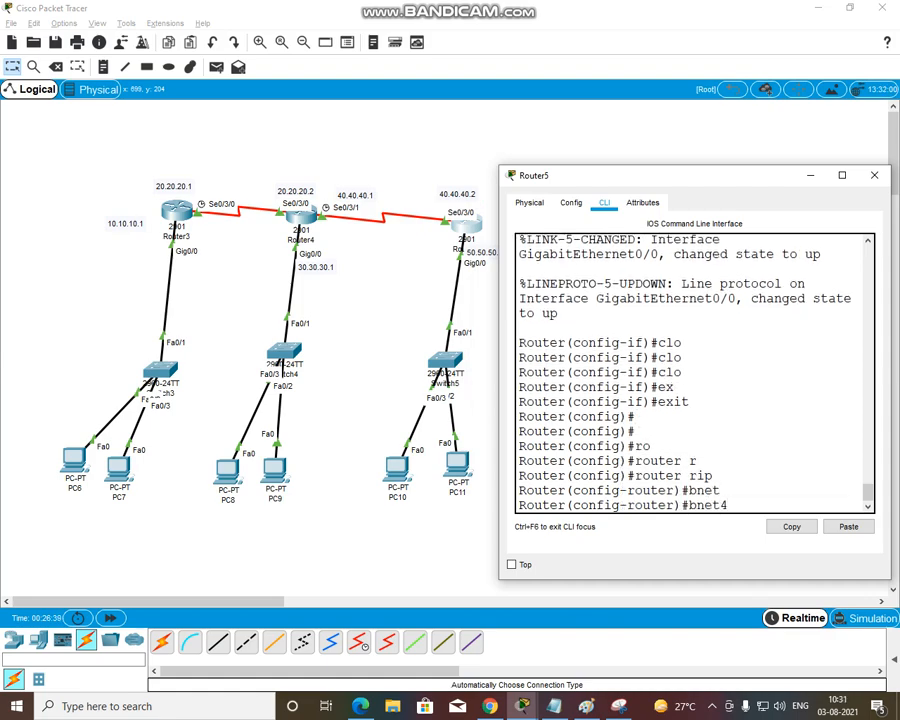
text(0.4)
key(BackSpace)
key(BackSpace)
key(BackSpace)
key(BackSpace)
key(BackSpace)
text(net)
key(Tab)
text(40.4)
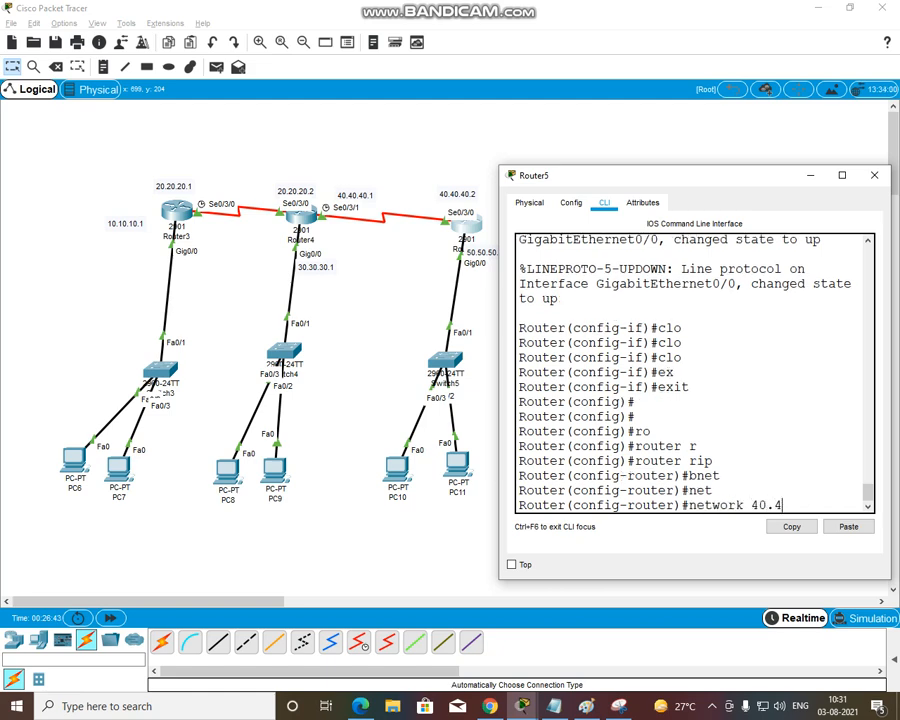
text(0.410.)
key(BackSpace)
key(BackSpace)
text(0.0)
key(Return)
Add network 50.50.50.0 to Router5's RIP configuration
text(t)
key(Tab)
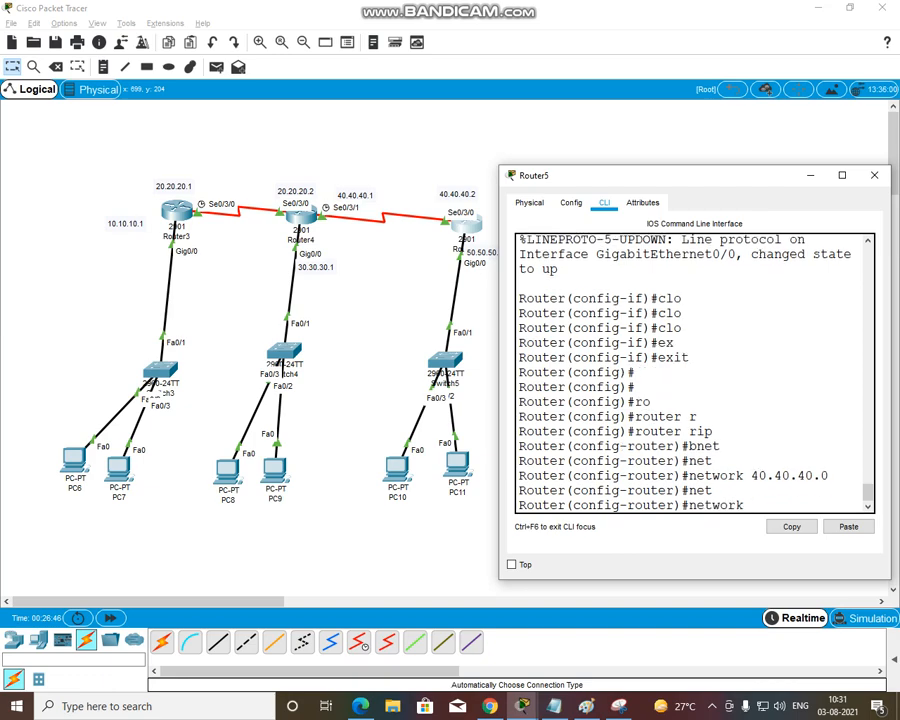
text(50.50.50.0)
key(Return)
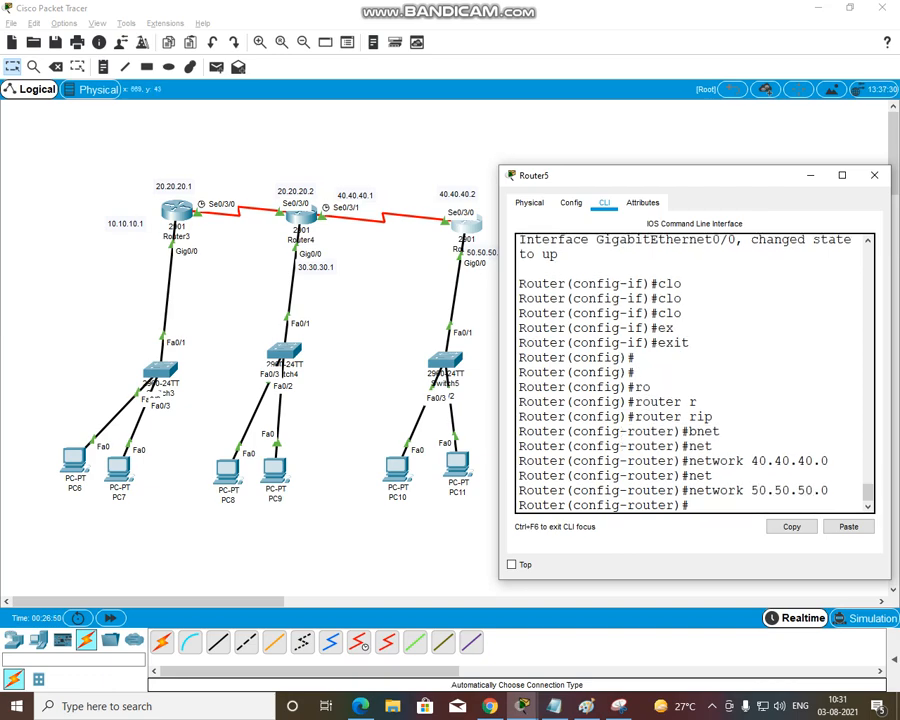
Reopen Router3's command line and exit RIP and global configuration back to the R1# prompt
click(176, 210)
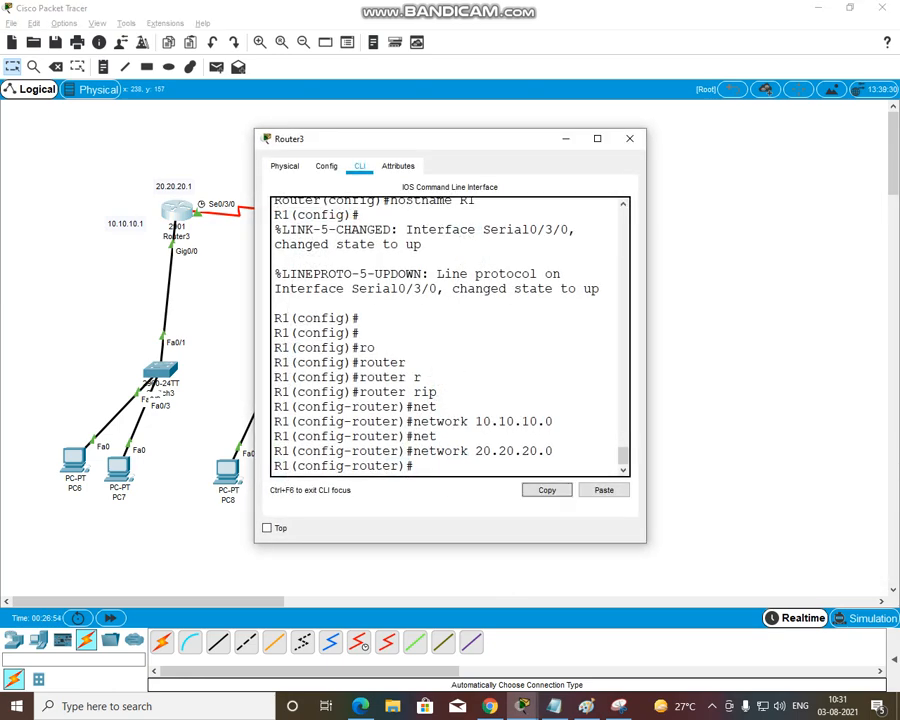
text(ex)
key(Tab)
key(Return)
key(Return)
text(exx)
key(Tab)
key(BackSpace)
key(Tab)
key(Tab)
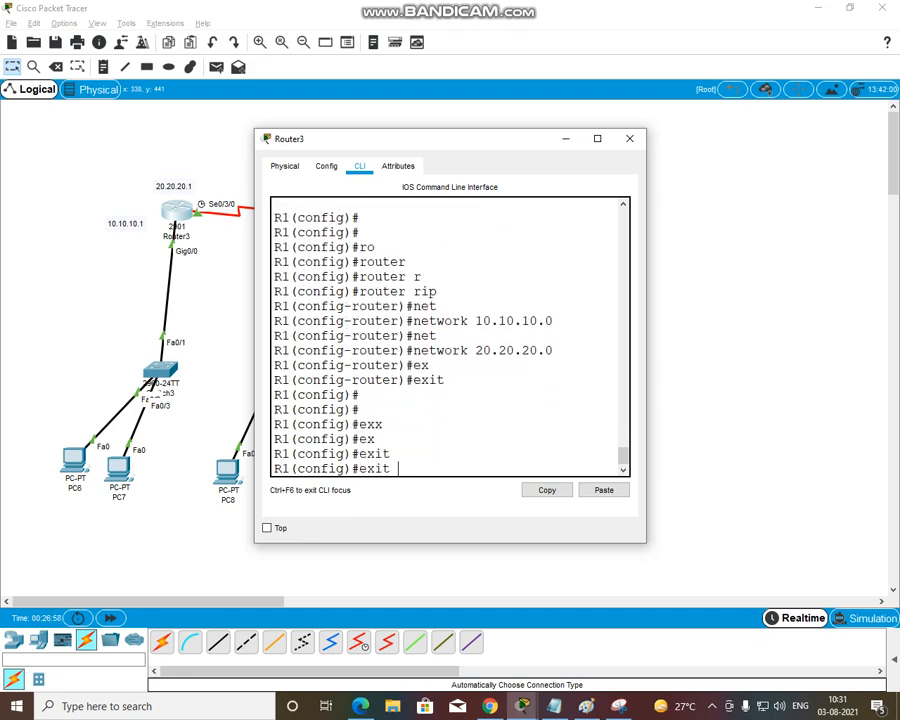
key(Return)
key(Return)
Display Router3's routing table with sh ip ro, check the RIP-learned routes, and close the Router3 window
text(sh)
text( o)
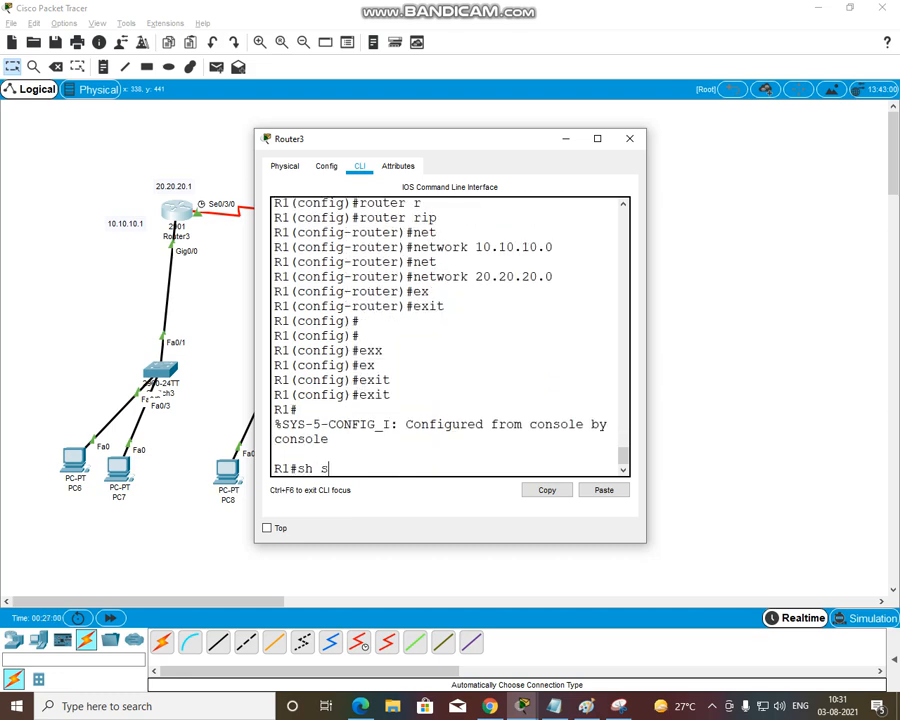
key(BackSpace)
text(ip ro)
key(Return)
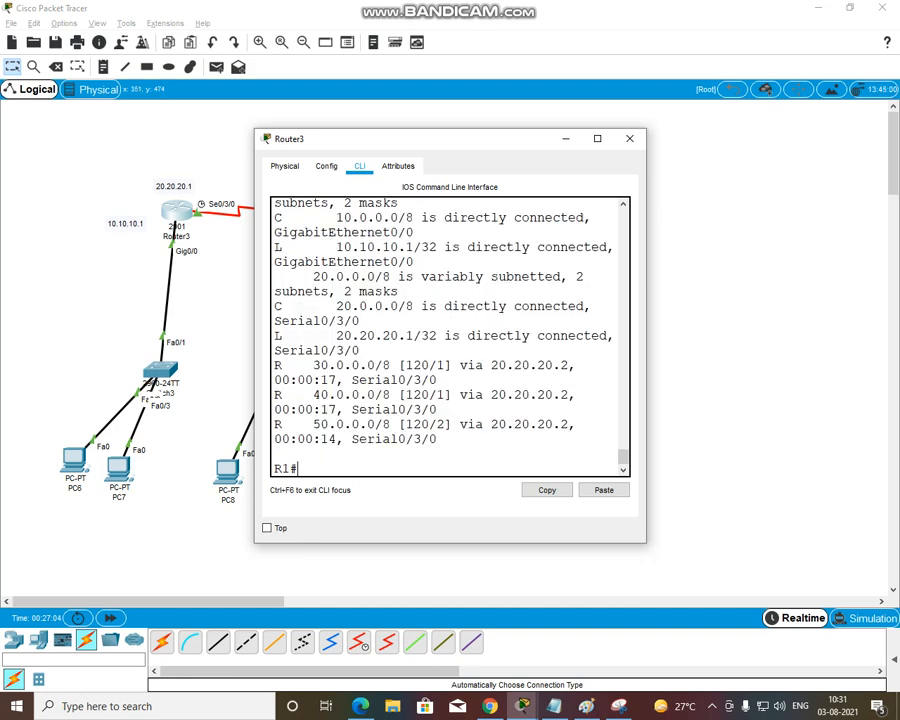
drag(313, 365, 360, 424)
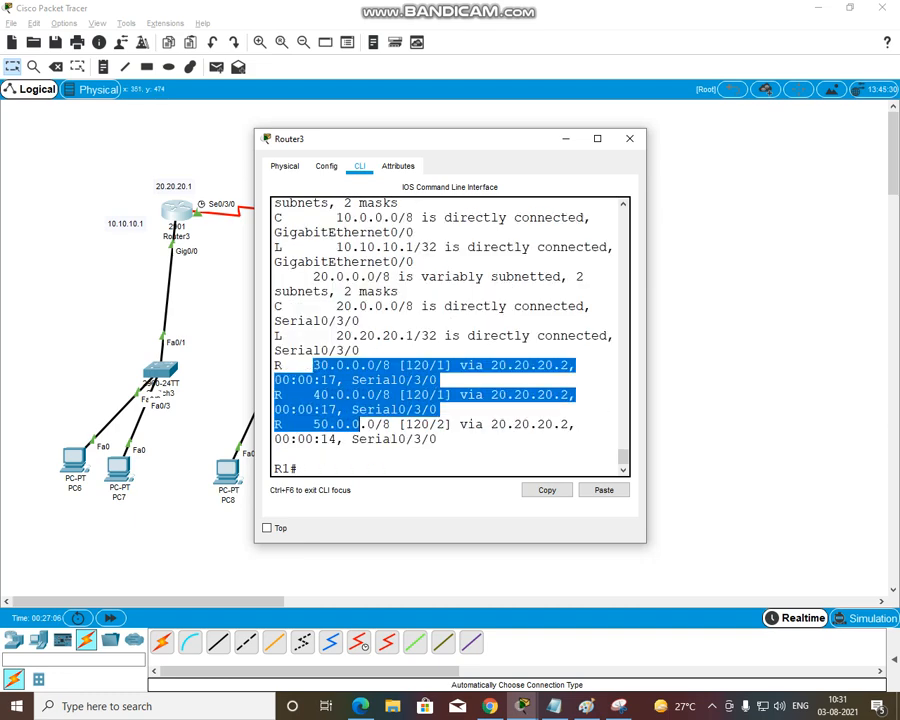
click(629, 139)
Ping 30.30.30.2 from PC6's Command Prompt to test connectivity, and close the PC6 window
click(74, 460)
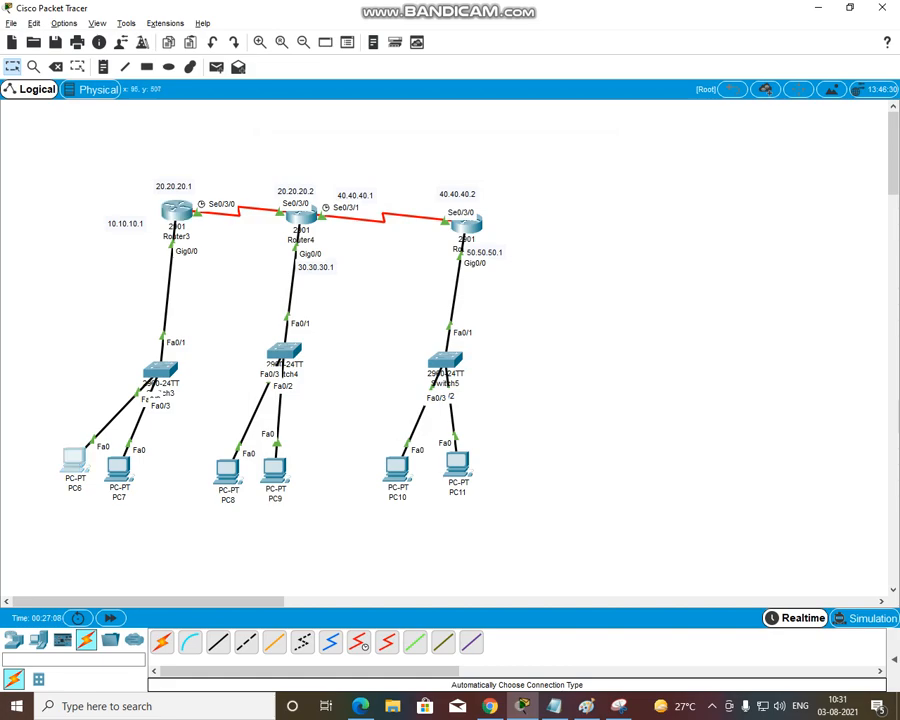
click(567, 220)
text(ping )
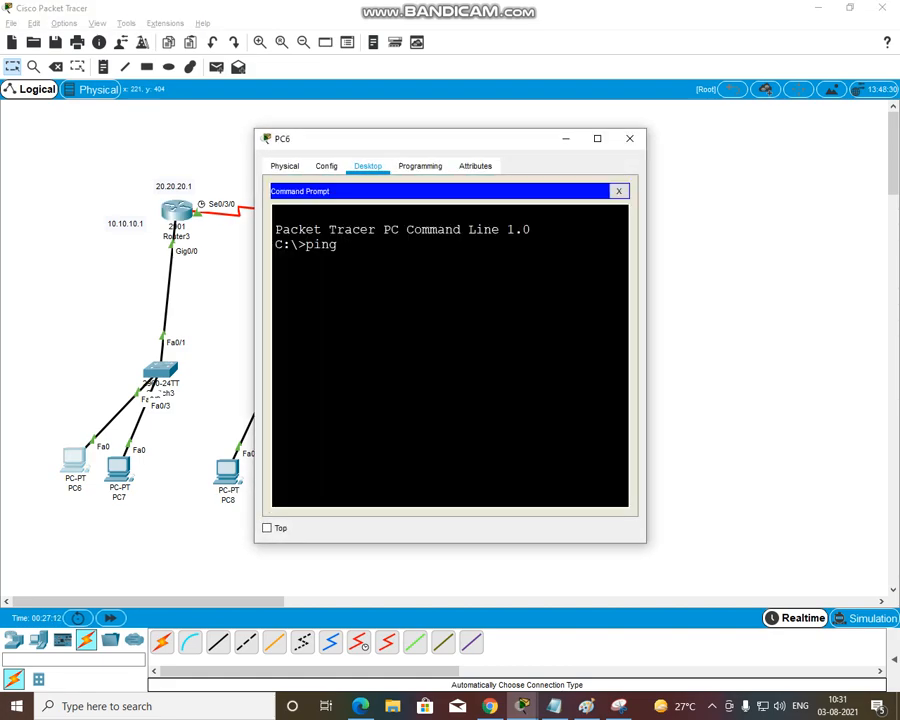
text(30.30.30.2)
key(Return)
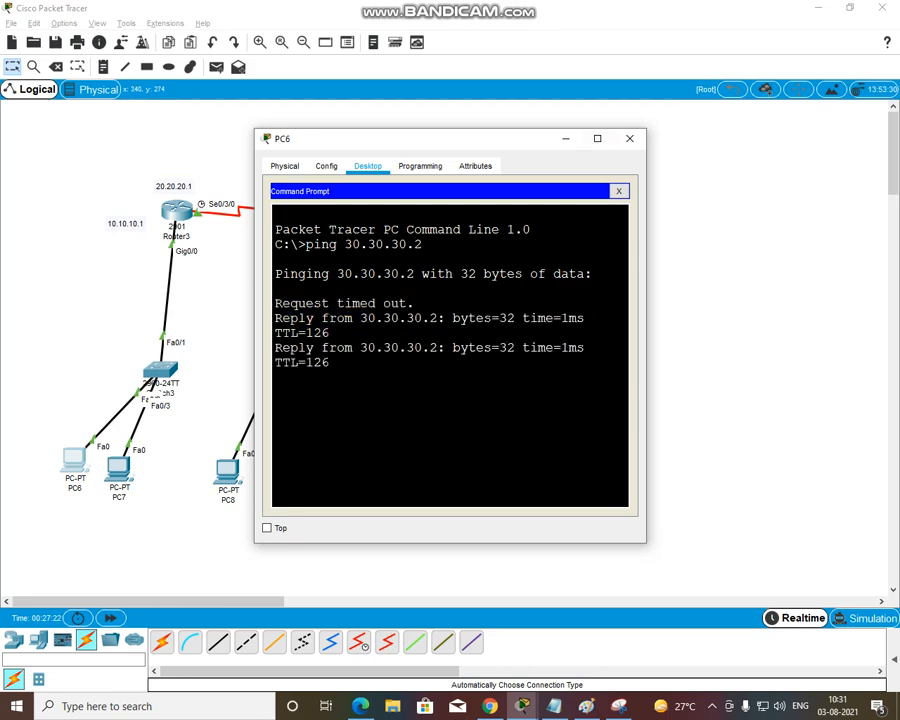
click(629, 138)
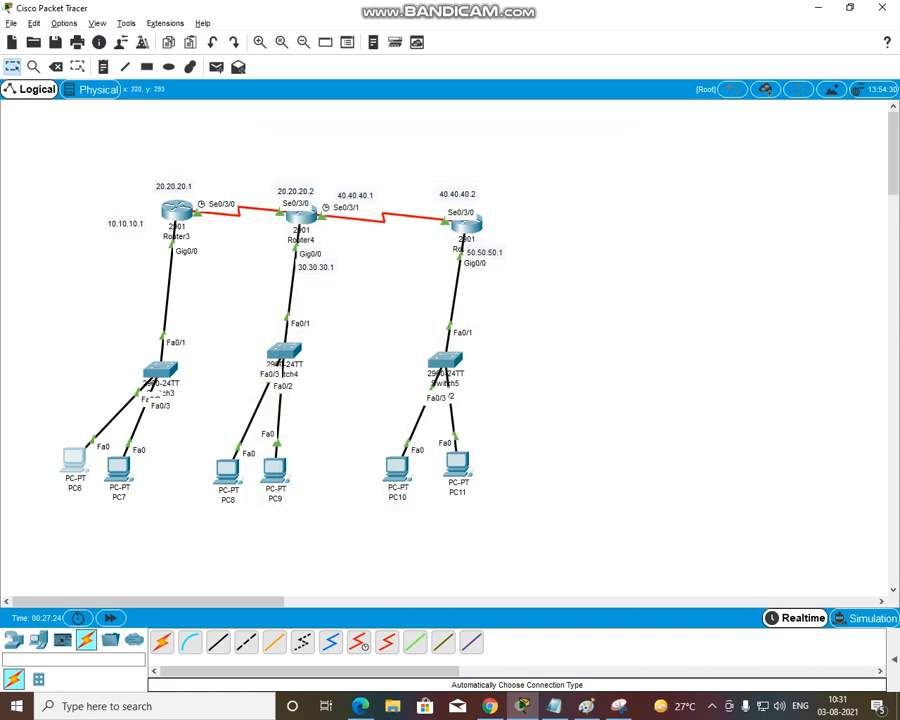
Ping 10.10.10.2 from PC8's Command Prompt to test connectivity, and close the PC8 window
click(229, 471)
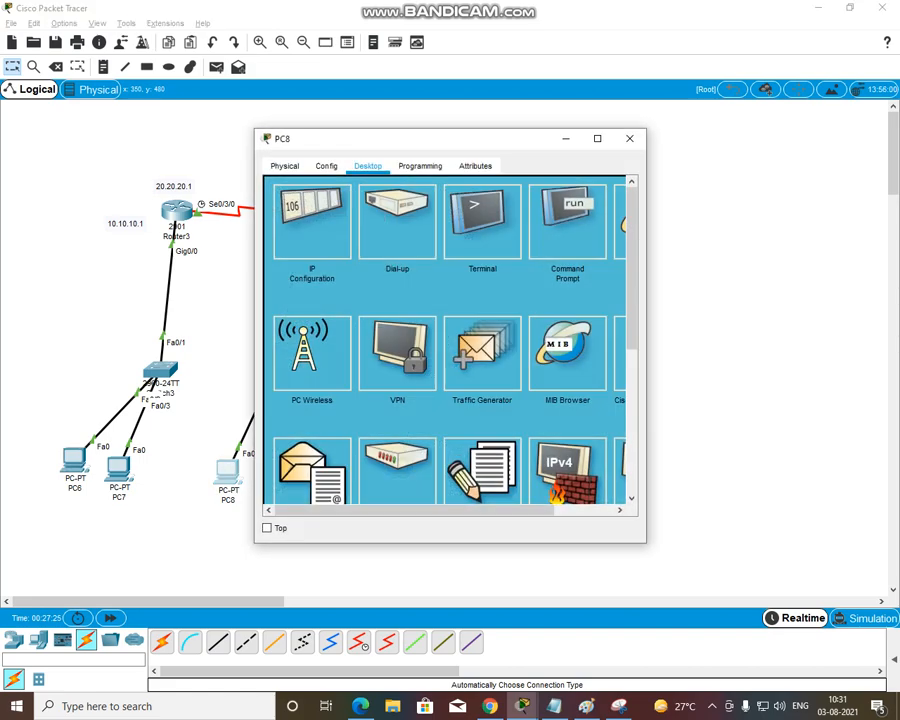
click(567, 220)
text(pi)
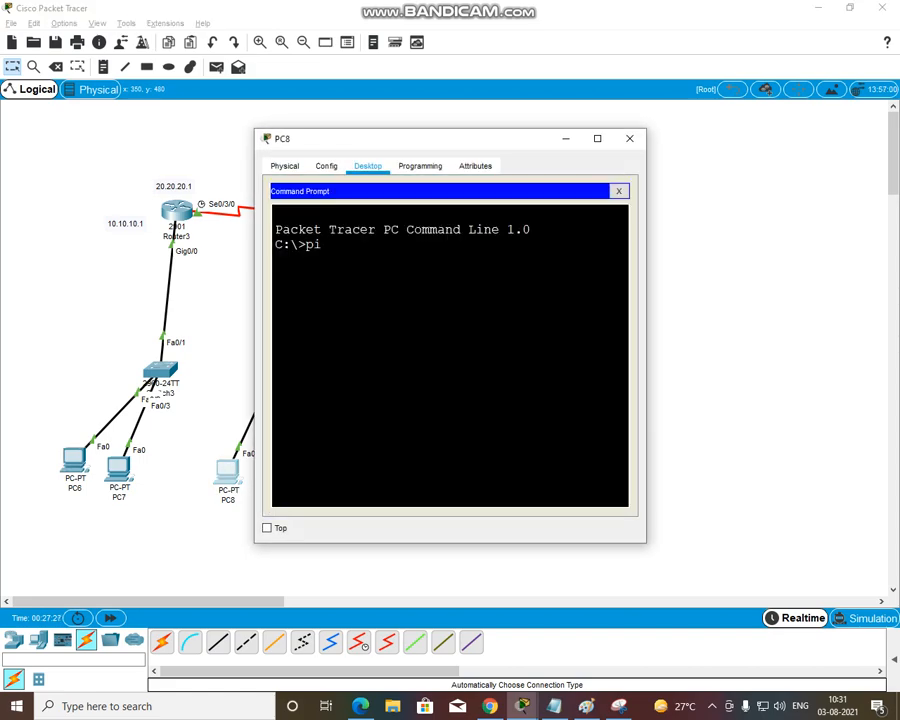
text(ng 10.10.10.2)
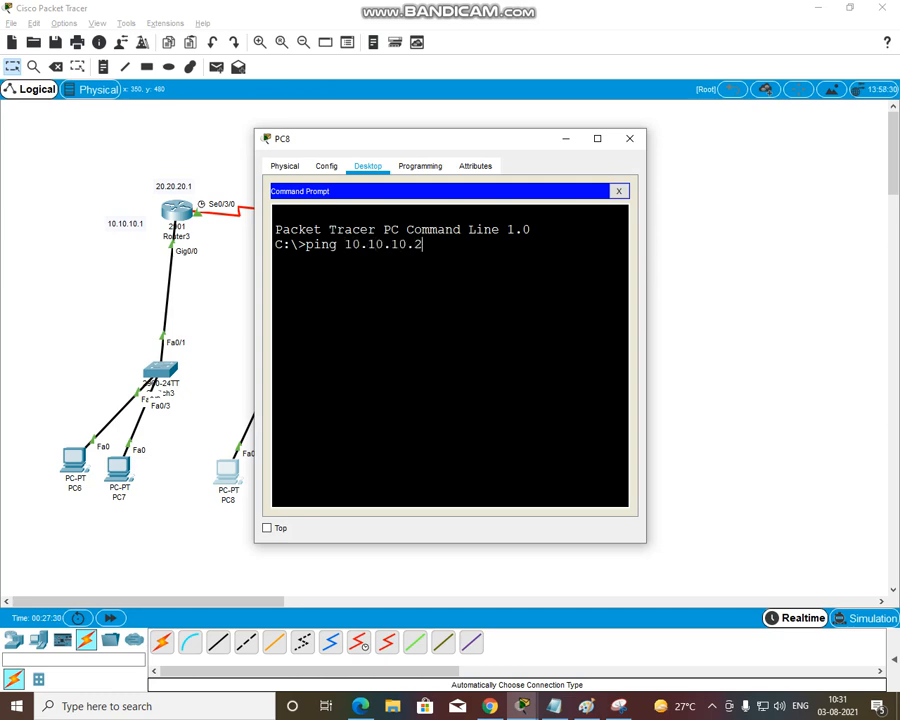
key(Return)
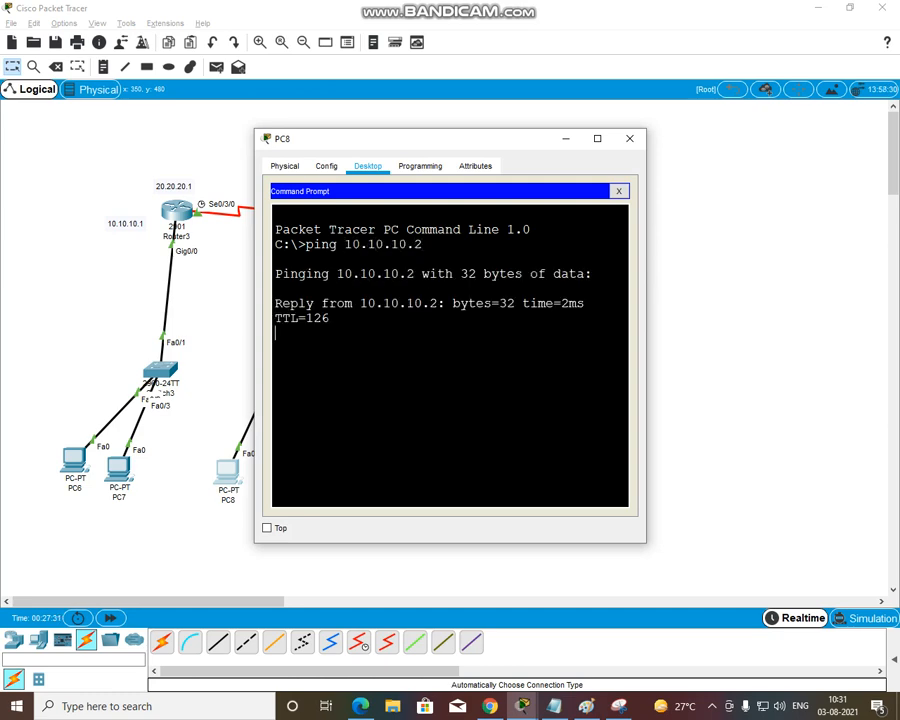
drag(338, 362, 305, 318)
click(630, 139)
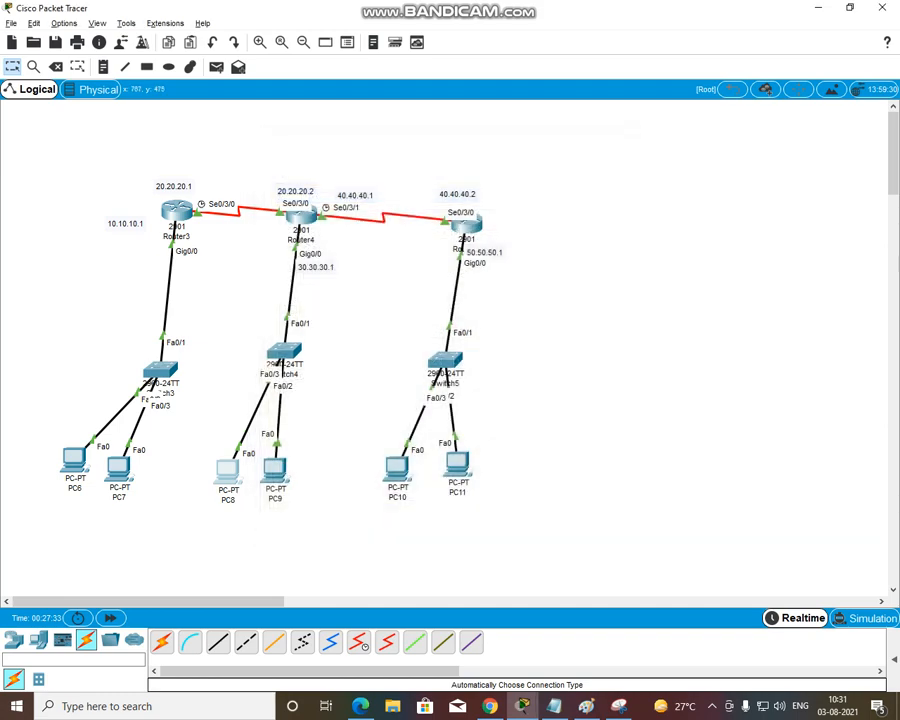
Ping 10.10.10.2 from PC10's Command Prompt to test connectivity, and close the PC10 window
click(397, 467)
click(577, 281)
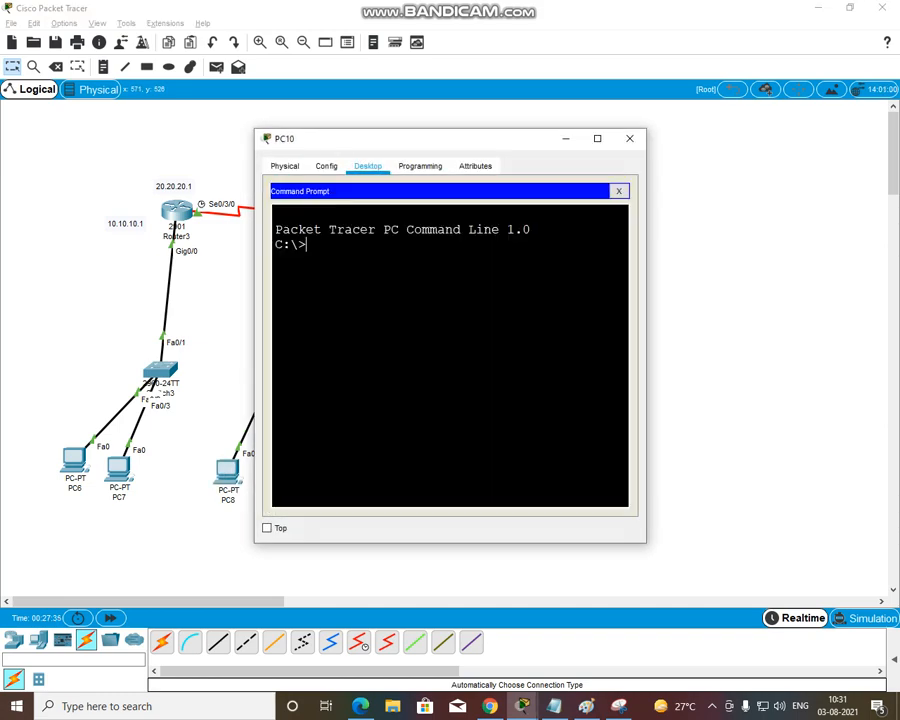
text(ping 10.10.10.2)
key(Return)
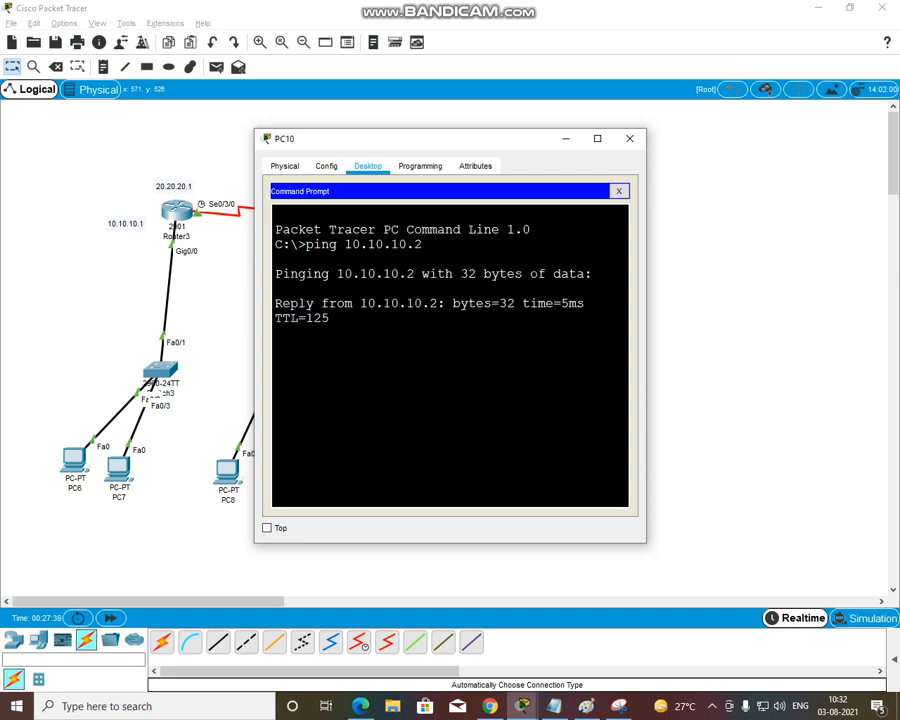
click(630, 139)
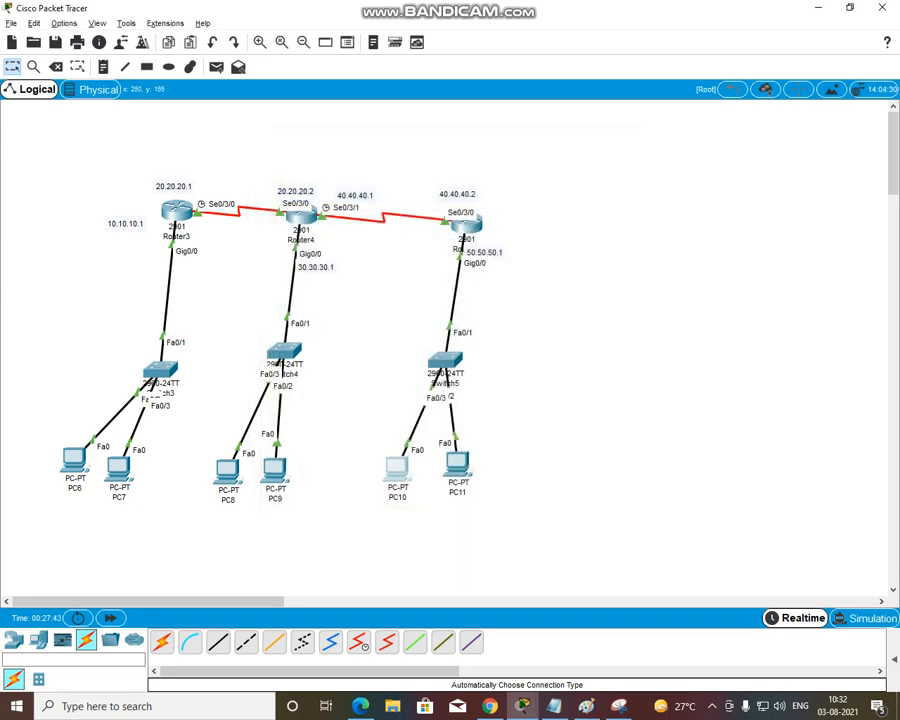
Reopen Router3's command line and enter global configuration mode with configure terminal
click(177, 210)
drag(488, 138, 588, 155)
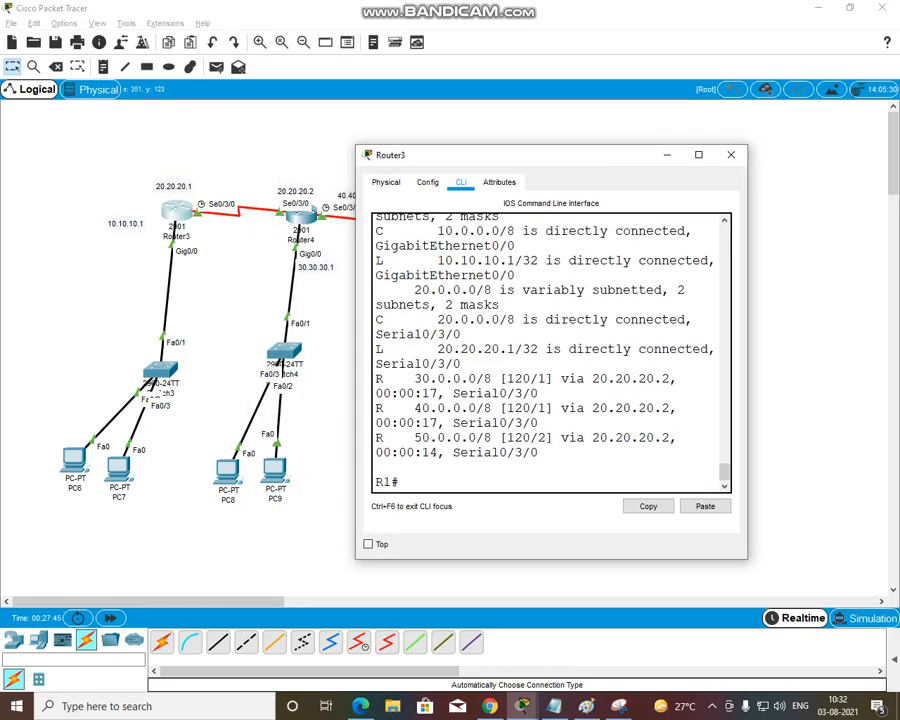
key(Return)
key(Return)
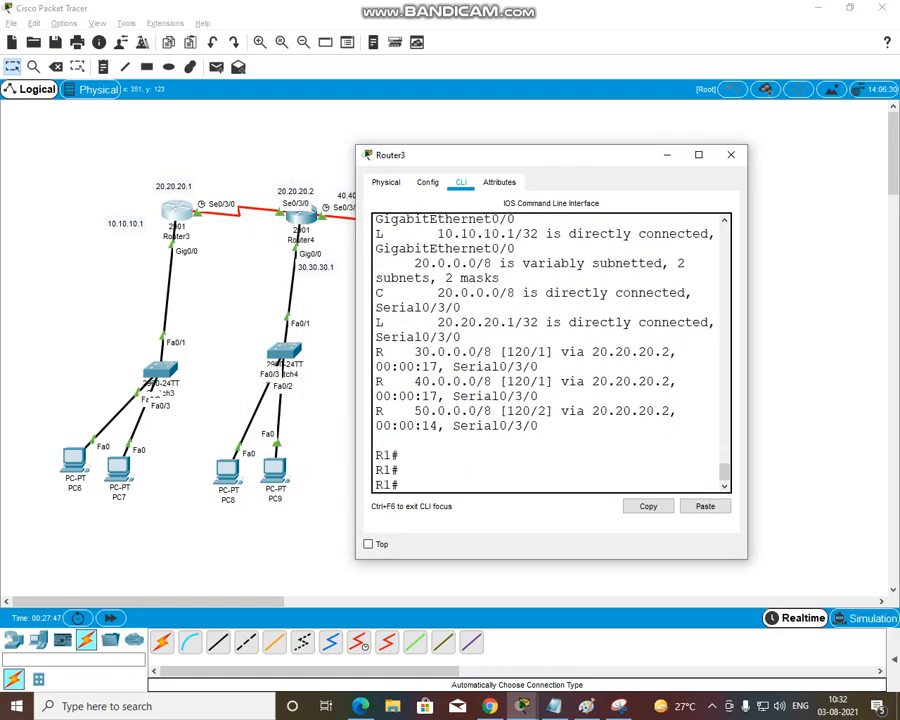
text(conf)
key(Tab)
text(t)
key(Tab)
key(Return)
key(Return)
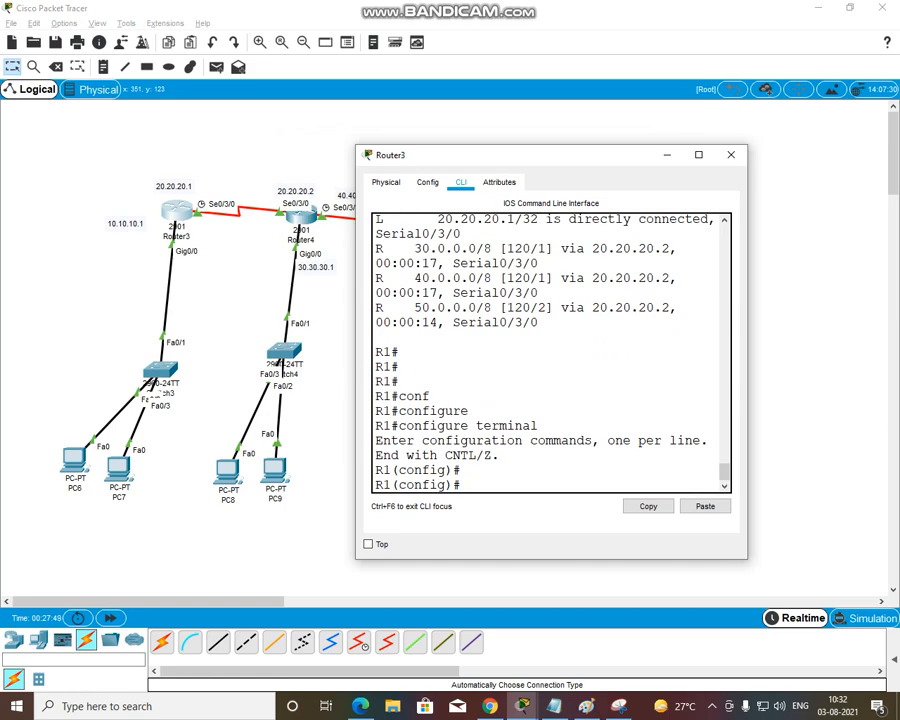
text(ro)
key(Tab)
text(uter)
key(BackSpace)
key(BackSpace)
key(BackSpace)
key(BackSpace)
key(BackSpace)
key(BackSpace)
key(BackSpace)
Create standard access list 1 on Router3 with a deny rule for 30.30.30.0 and wildcard mask 0.255.255.255
text(ac)
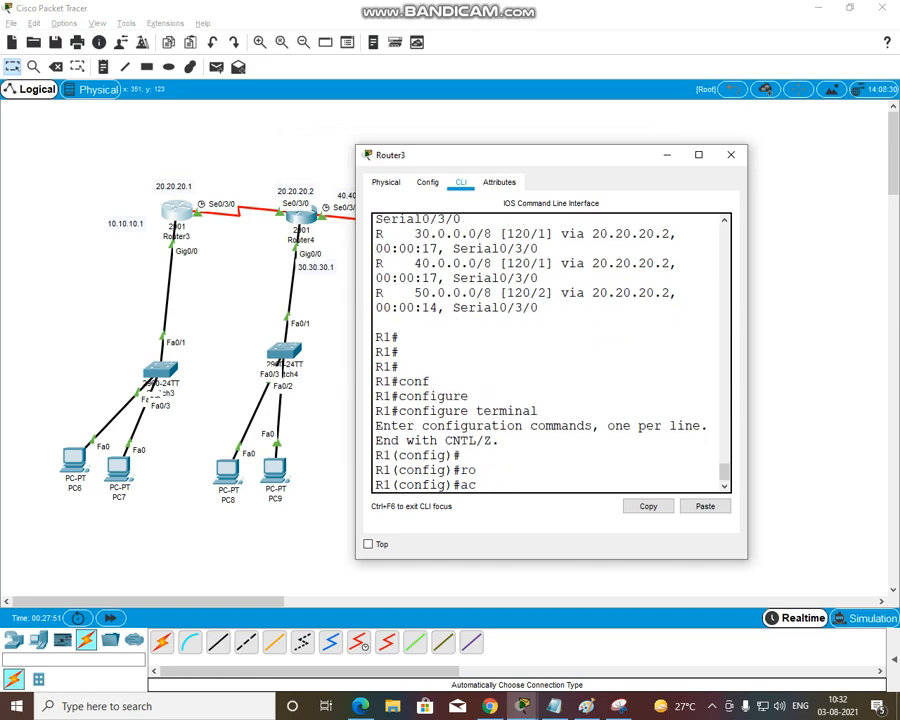
key(Tab)
text(1)
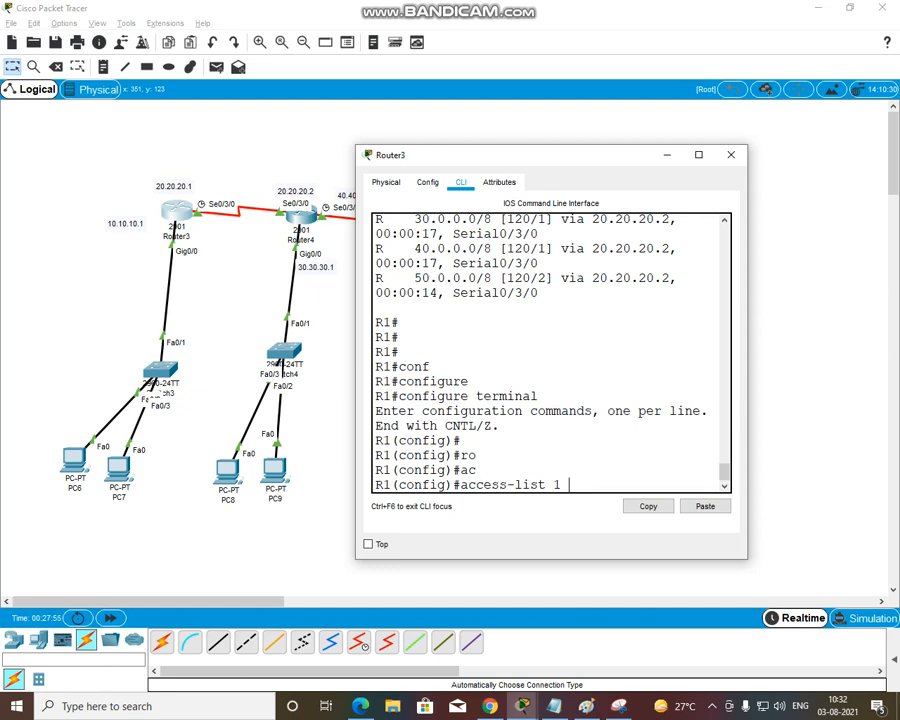
text( 30.3)
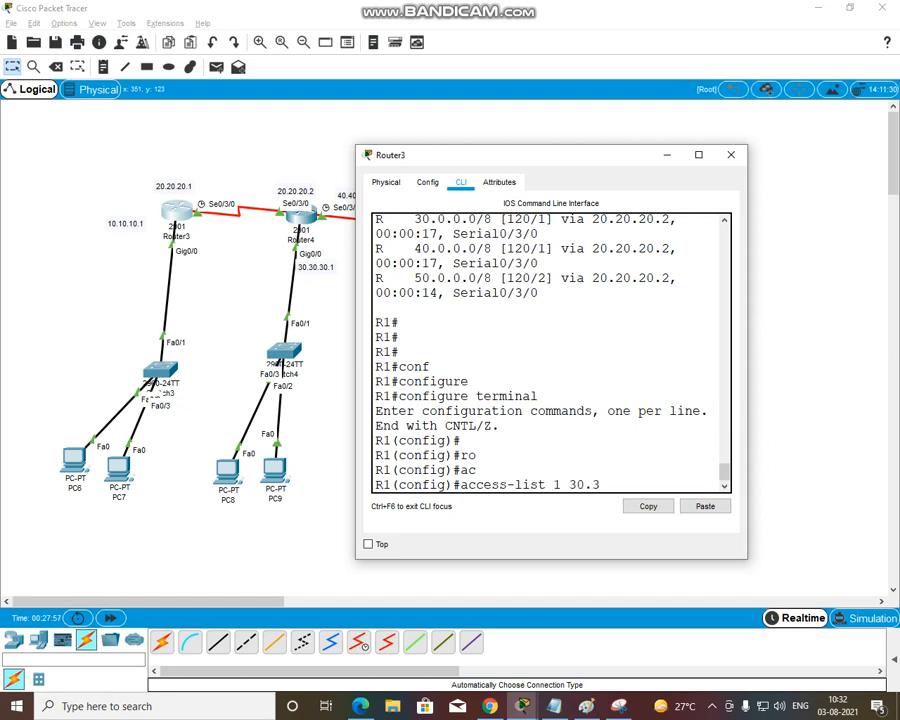
key(BackSpace)
key(BackSpace)
key(BackSpace)
key(BackSpace)
text(de)
key(Tab)
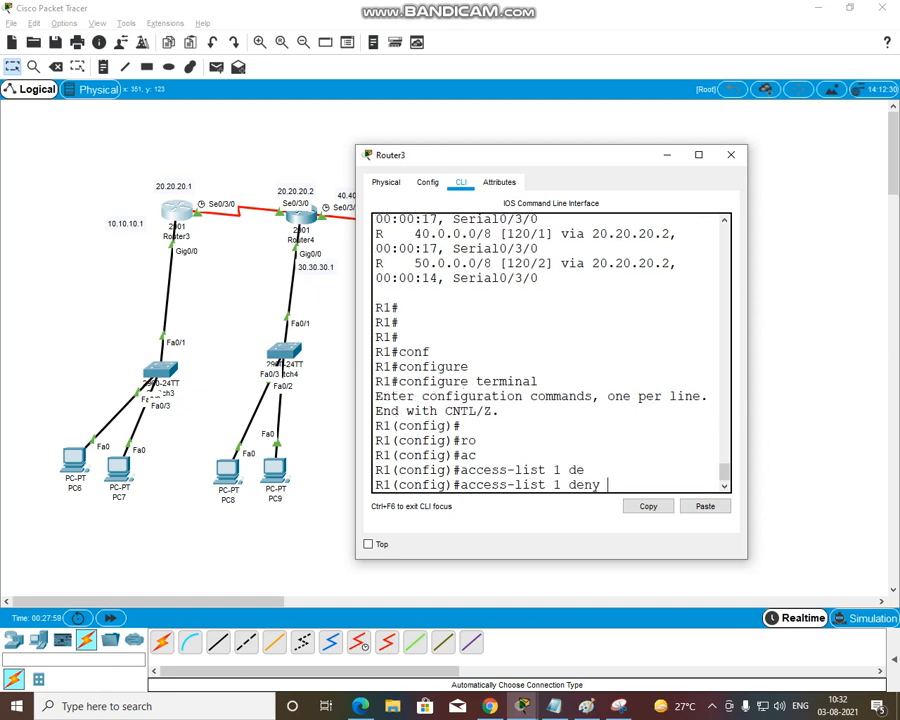
text(30.30.30.0 0.255.)
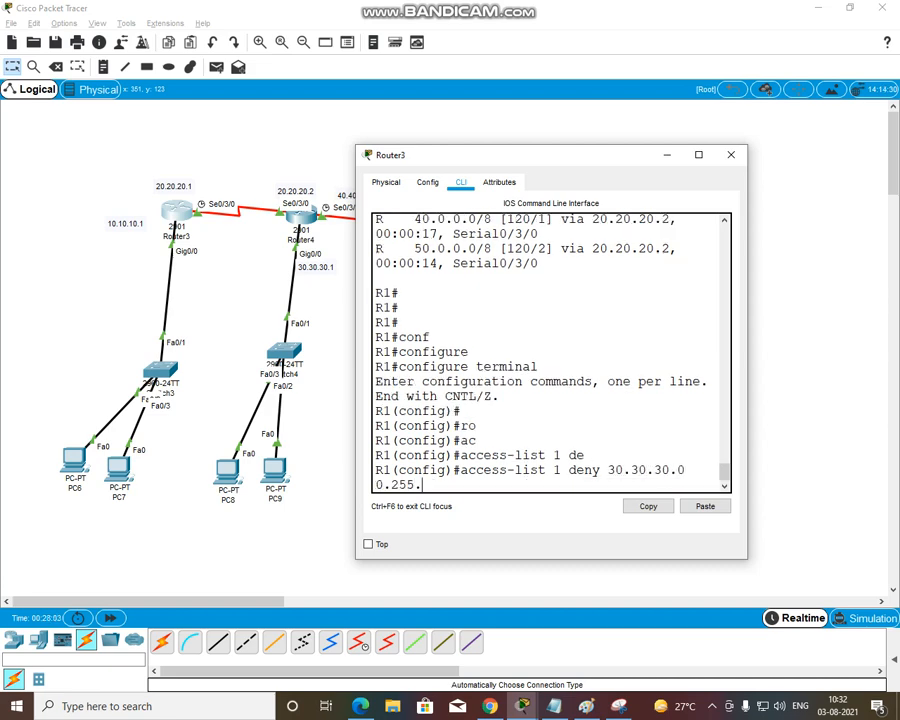
text(255.255)
key(Return)
Add a permit any rule to access list 1 on Router3
text(ac)
key(Tab)
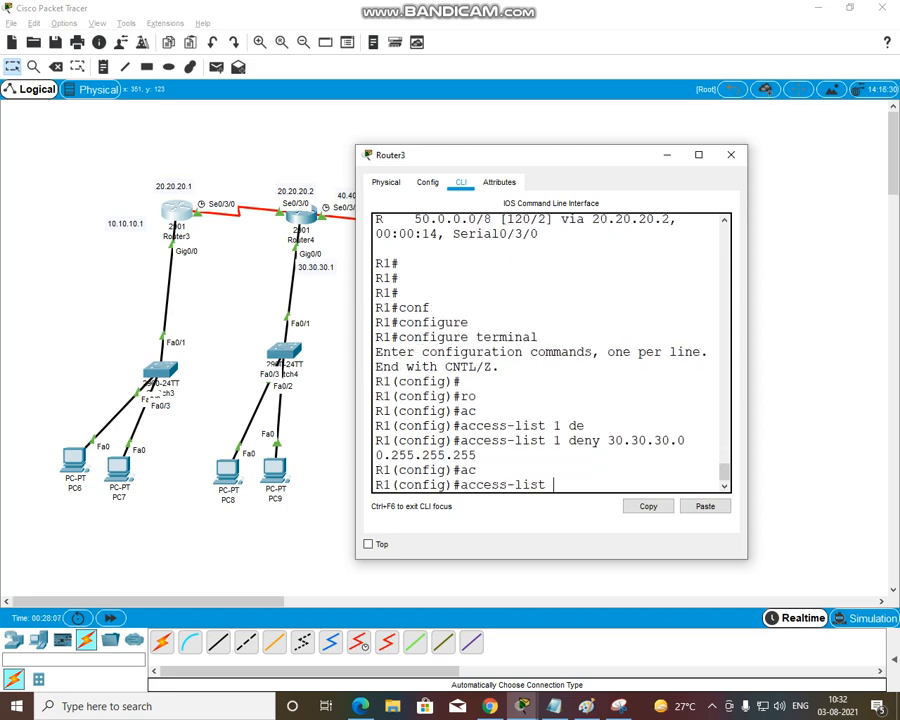
text(1 )
text(per)
key(Tab)
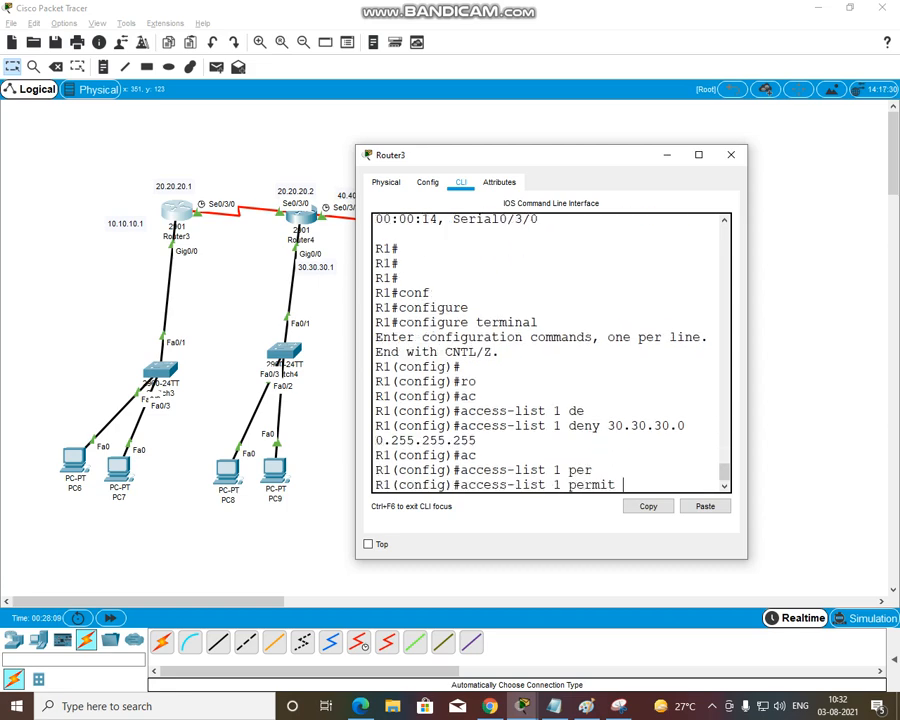
text(an)
key(Tab)
key(Return)
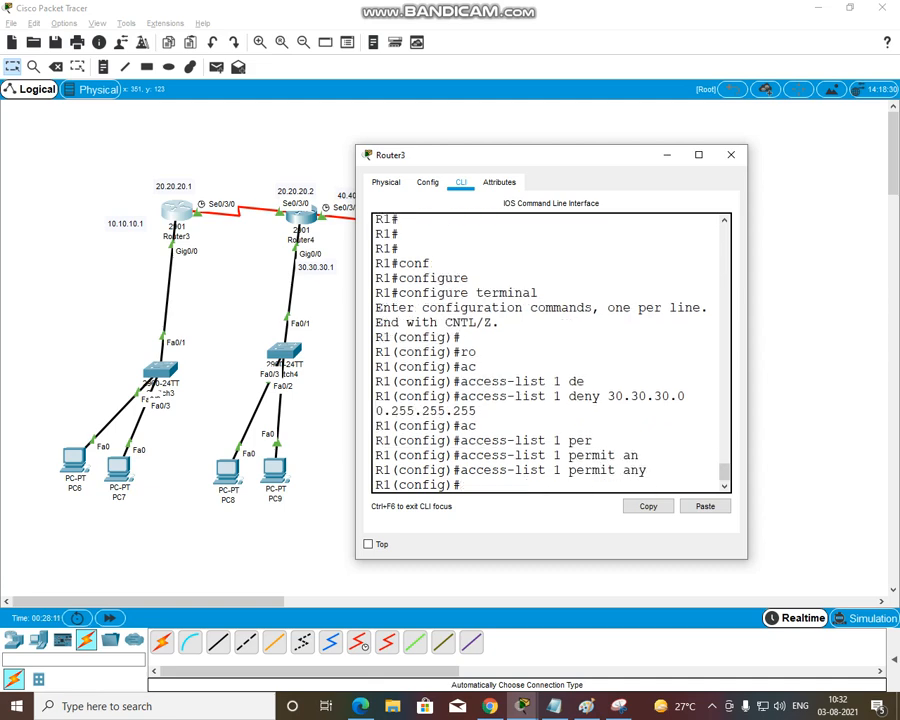
Apply access list 1 in the outbound direction on Router3's GigabitEthernet 0/0 interface with ip access-group 1 out
text(in)
key(Tab)
text(g)
key(Tab)
text(0/0)
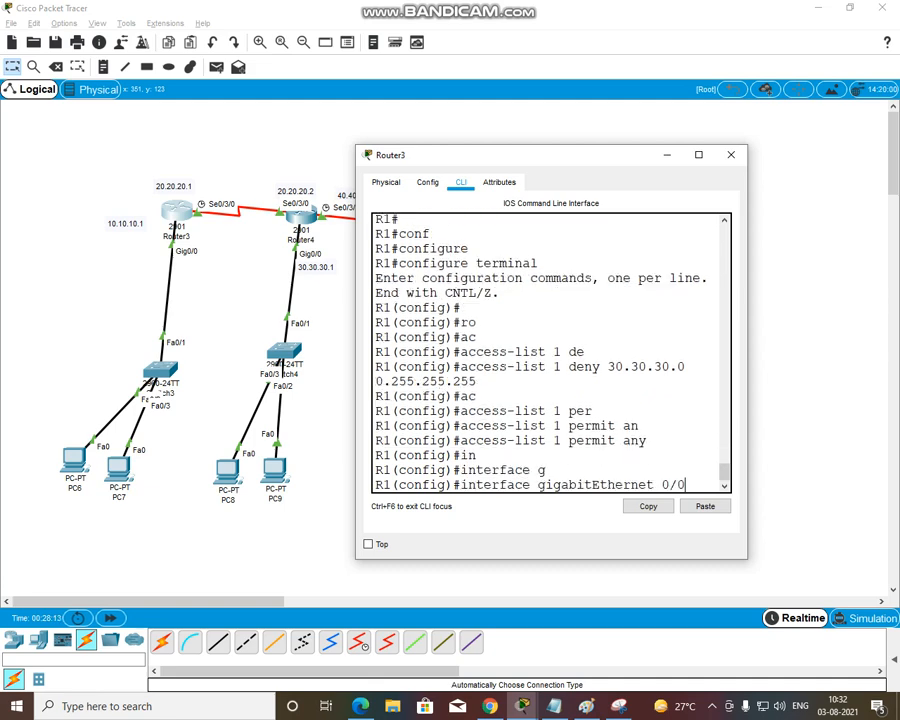
key(Return)
text(ig-if)#i)
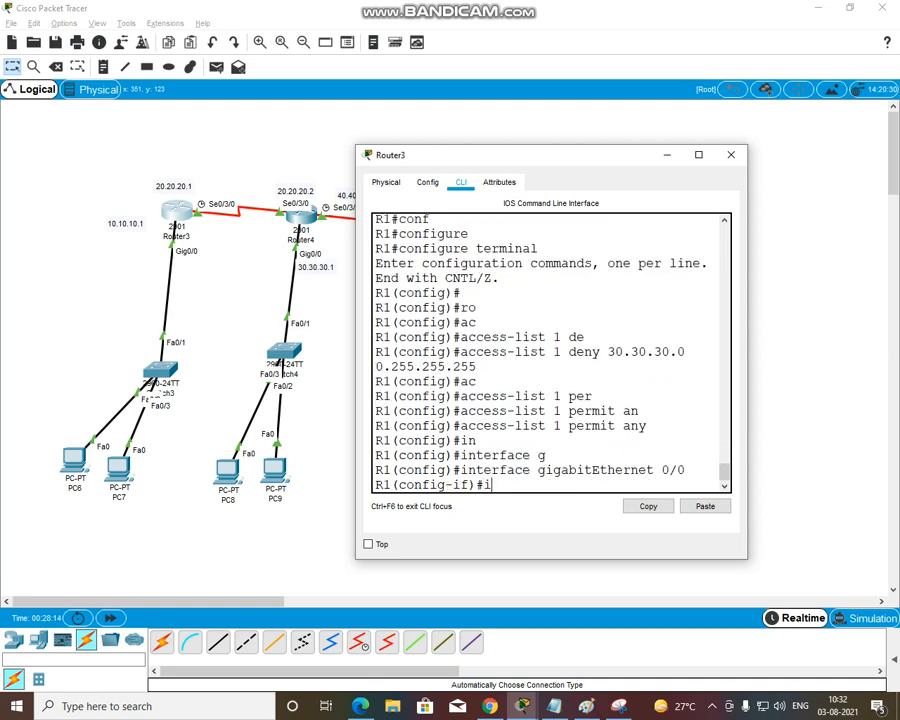
text(p ac)
key(Tab)
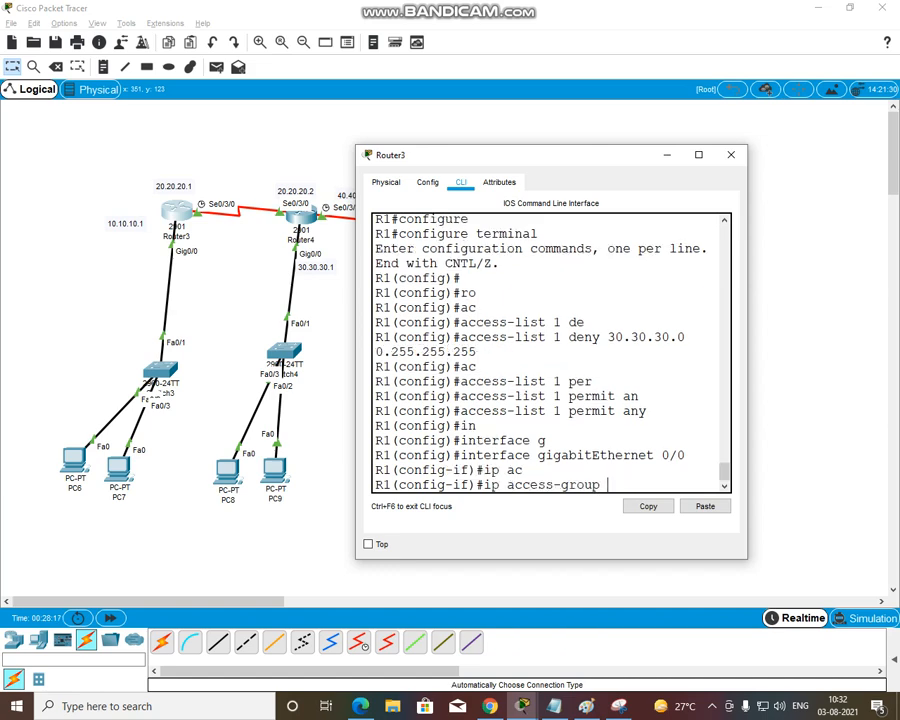
text(1)
text( o)
key(Tab)
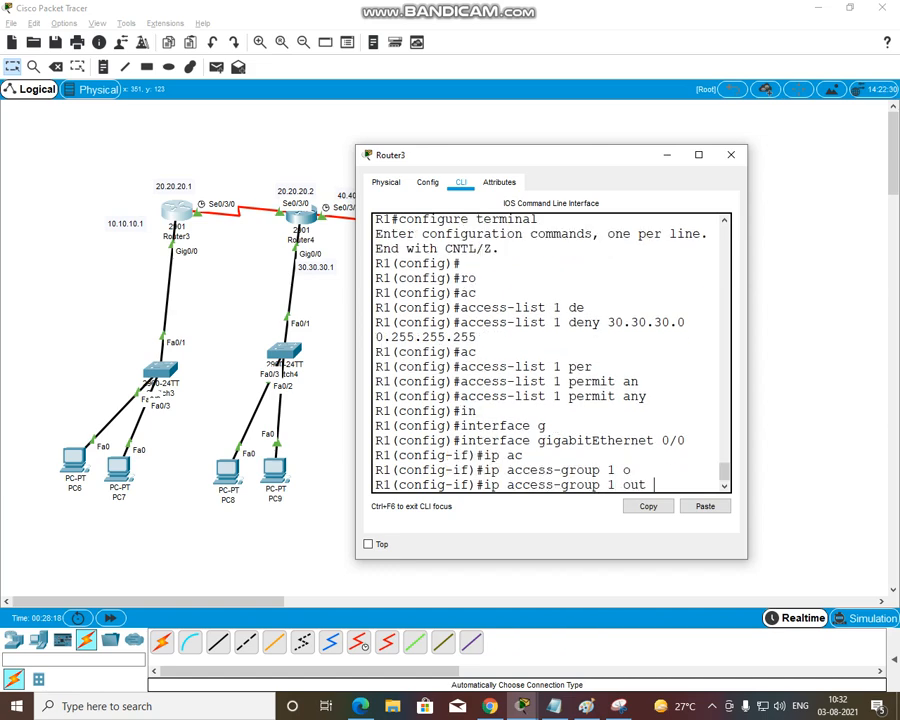
key(Return)
Exit interface and global configuration modes back to the R1# prompt
text(exit)
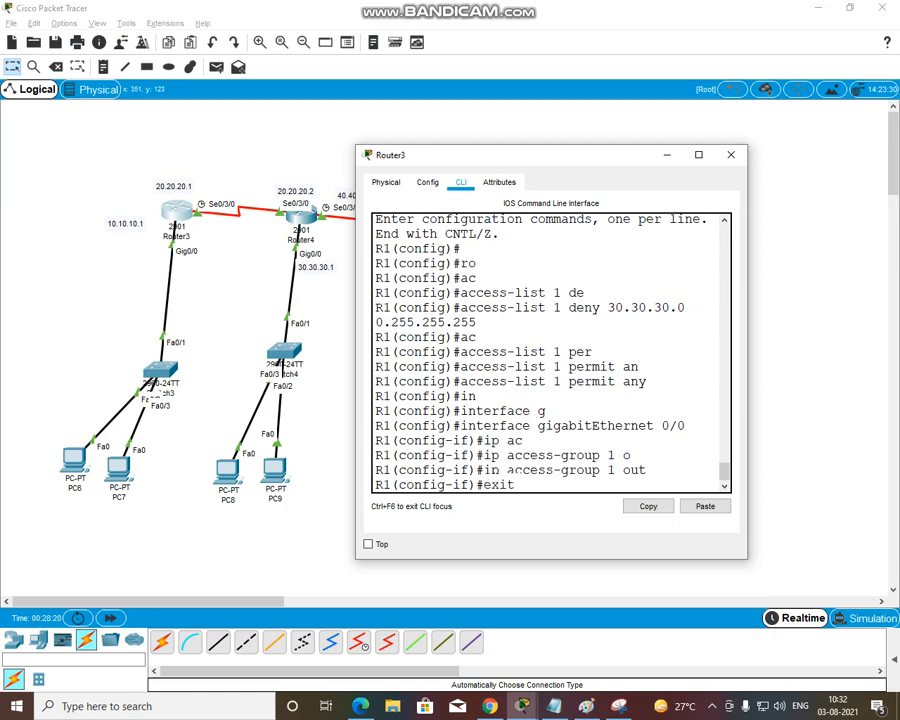
key(Tab)
key(Return)
key(Return)
key(Return)
key(Return)
text(ex)
key(Tab)
key(Return)
Display Router3's access lists with sh access-lists, check the rules, and close the Router3 window
text(sh acl)
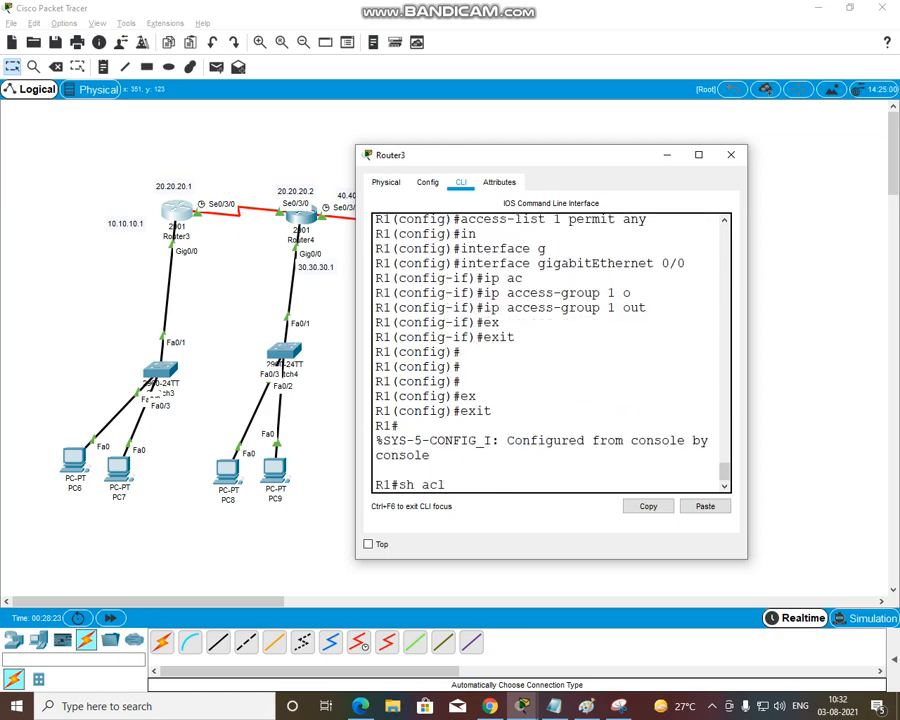
key(Return)
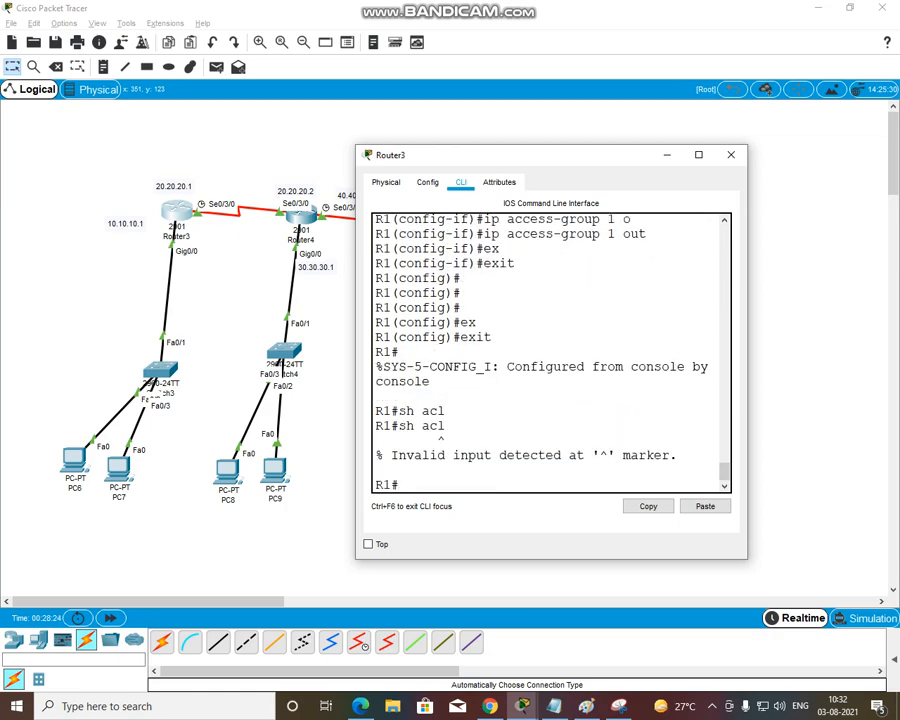
text(sh ac)
key(Tab)
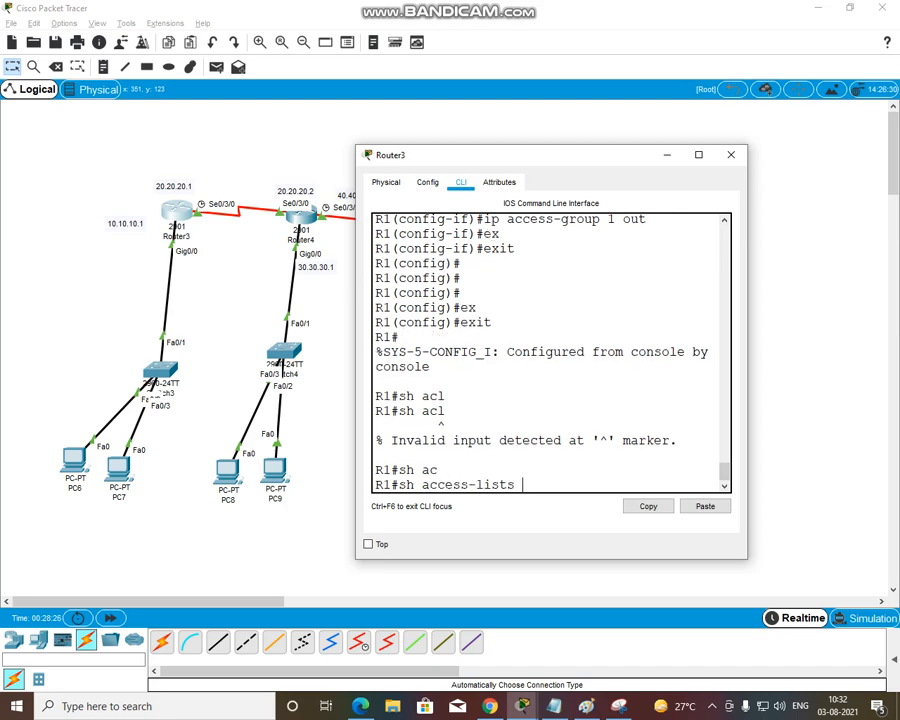
key(Return)
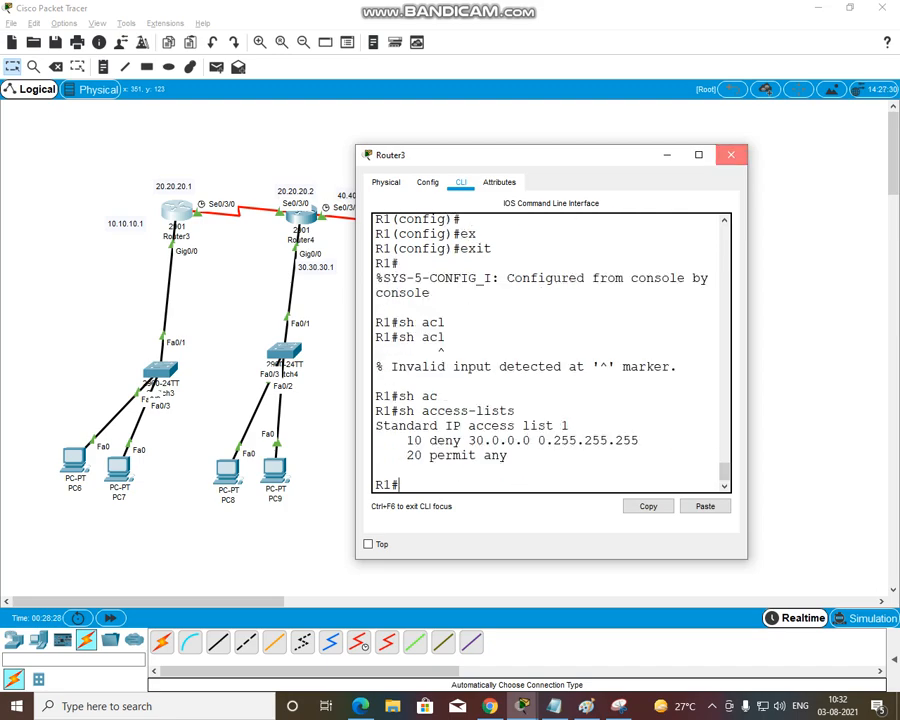
click(731, 154)
Repeat the ping to 10.10.10.2 from PC8's Command Prompt to test the access list, and close the PC8 window
click(228, 466)
click(567, 222)
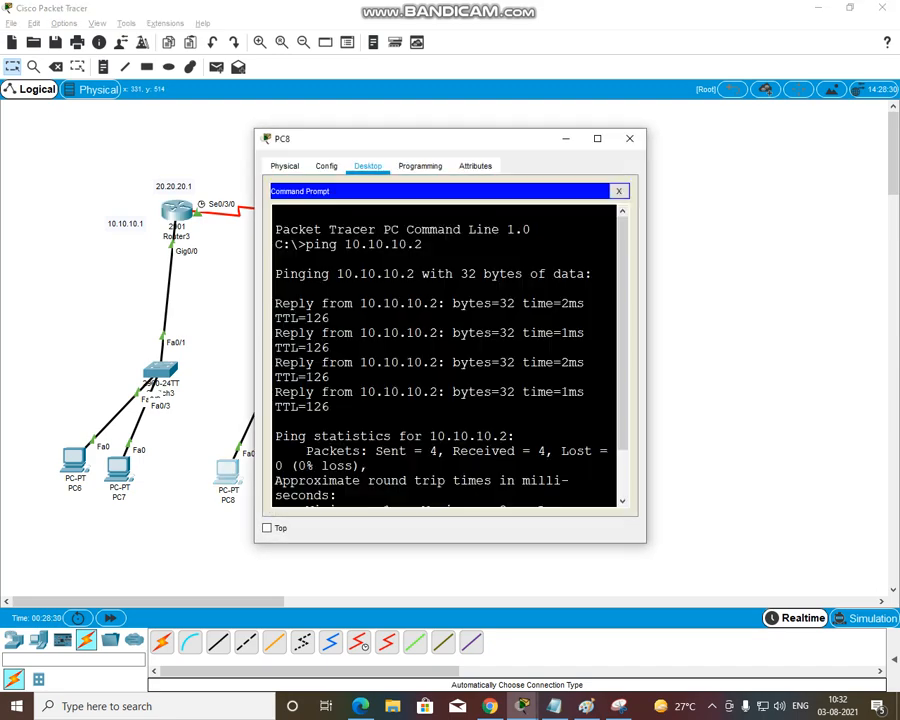
key(Up)
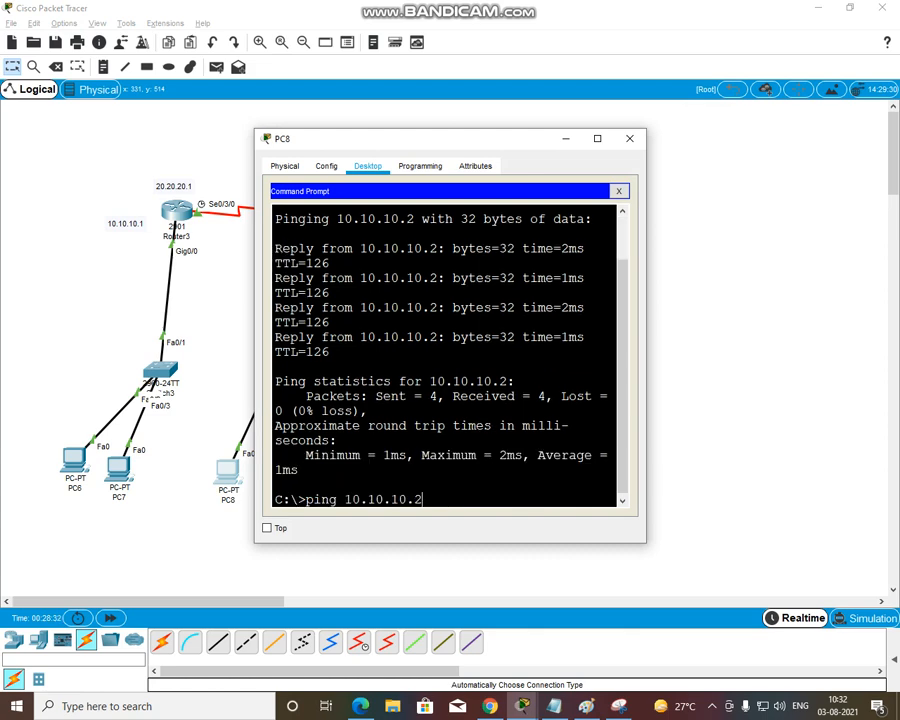
key(Return)
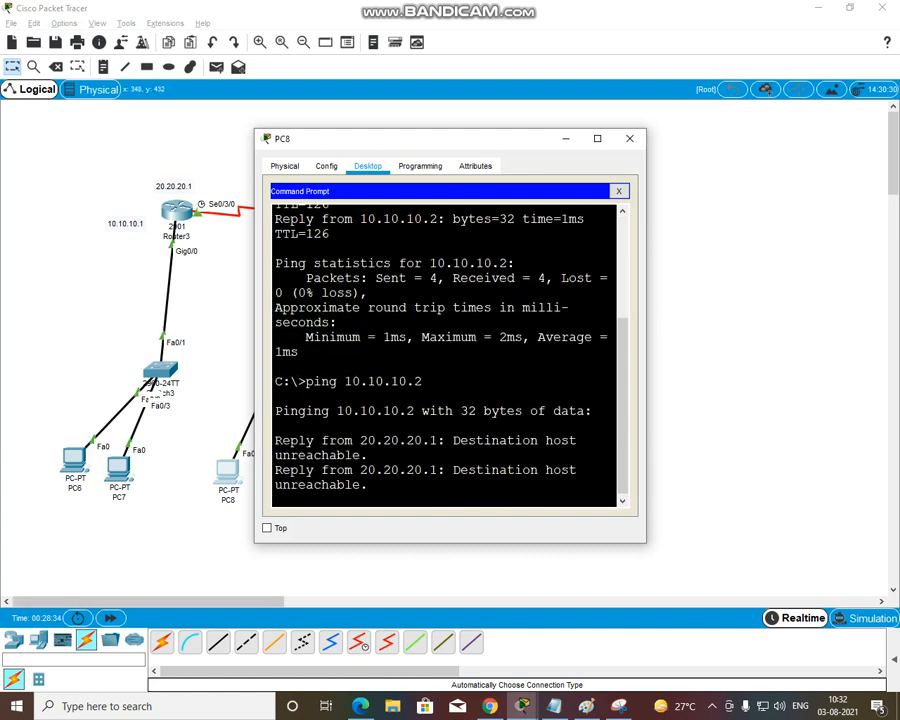
click(629, 138)
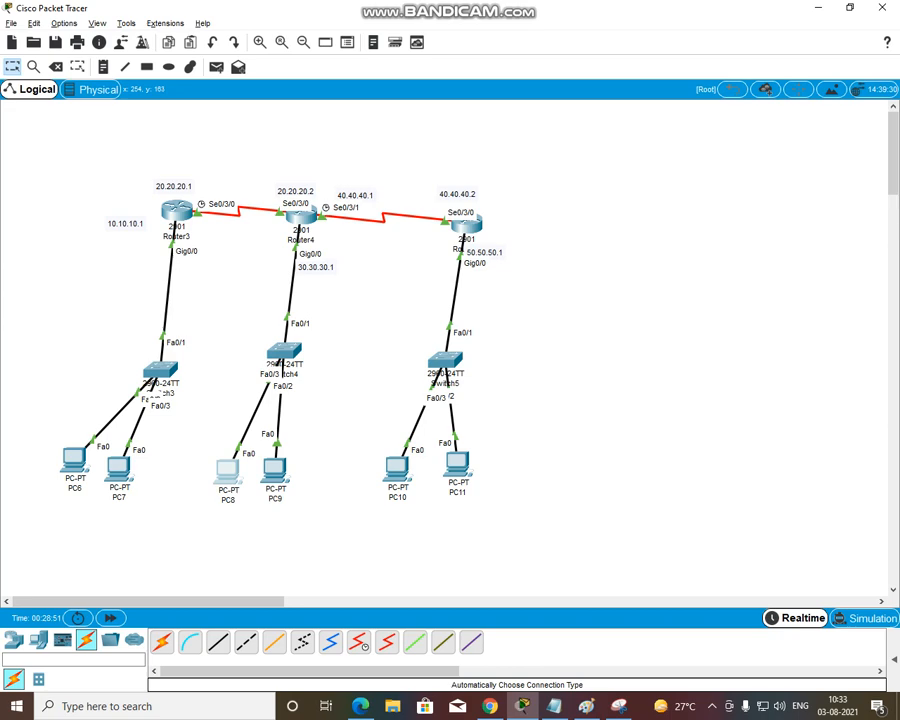
mouse_move(176, 210)
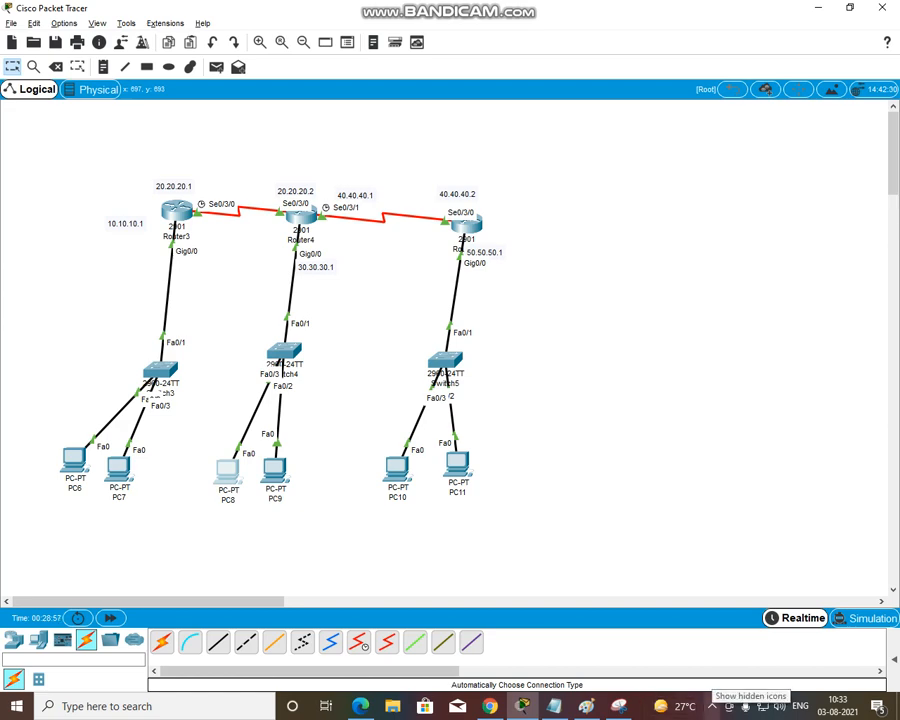
click(712, 706)
click(712, 650)
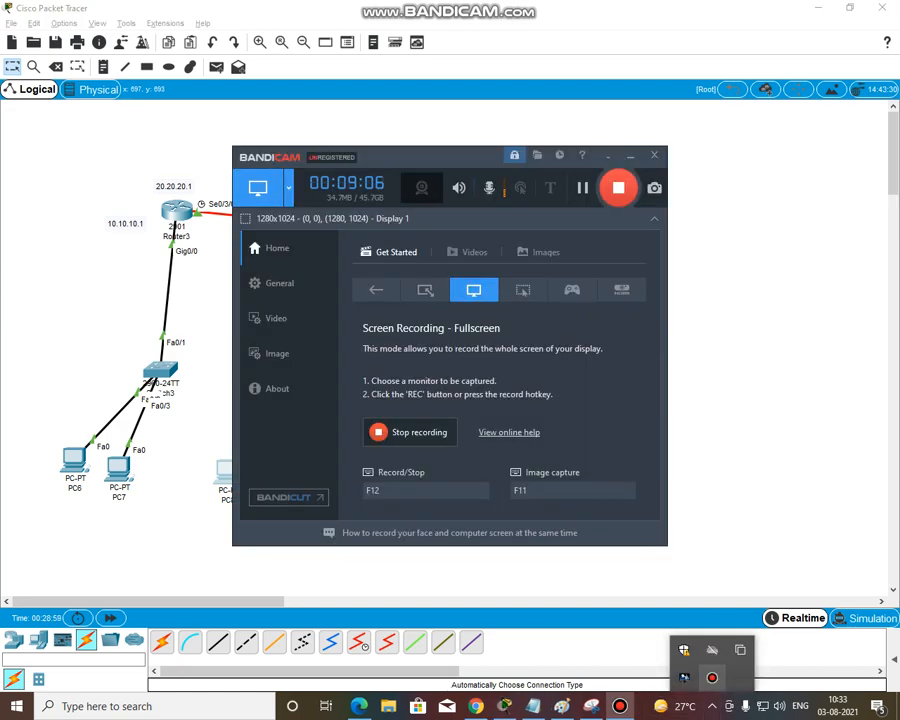